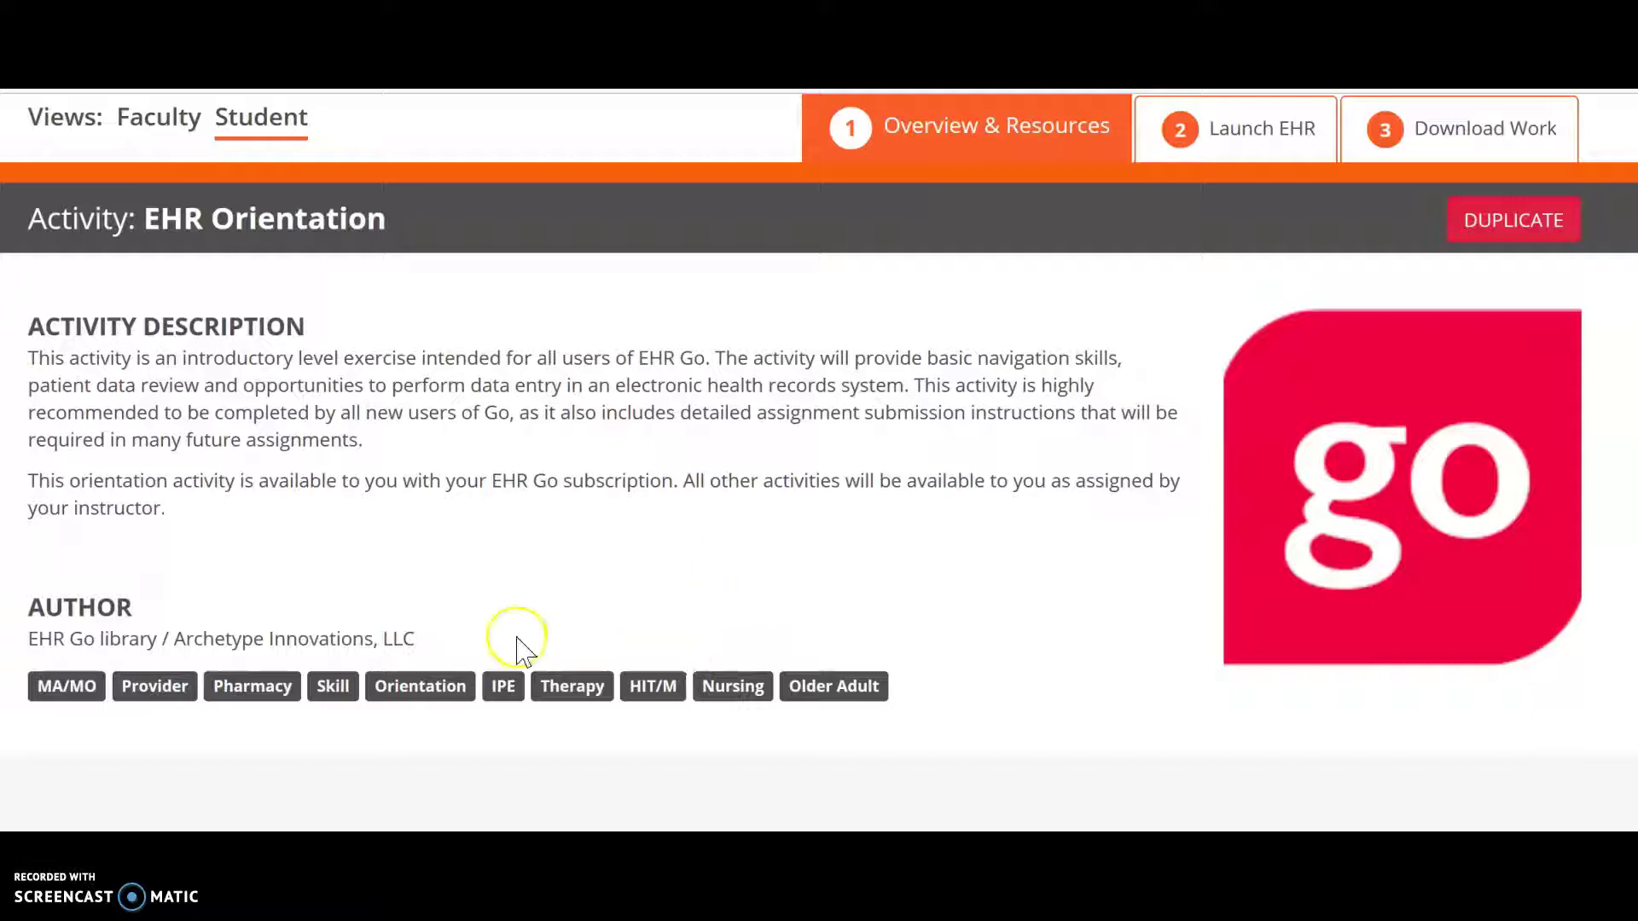
# Close the EHR Go activity tab to return to the D2L Unit 2 page with its Student Orientation links.
pyautogui.hotkey('ctrl', 'w')
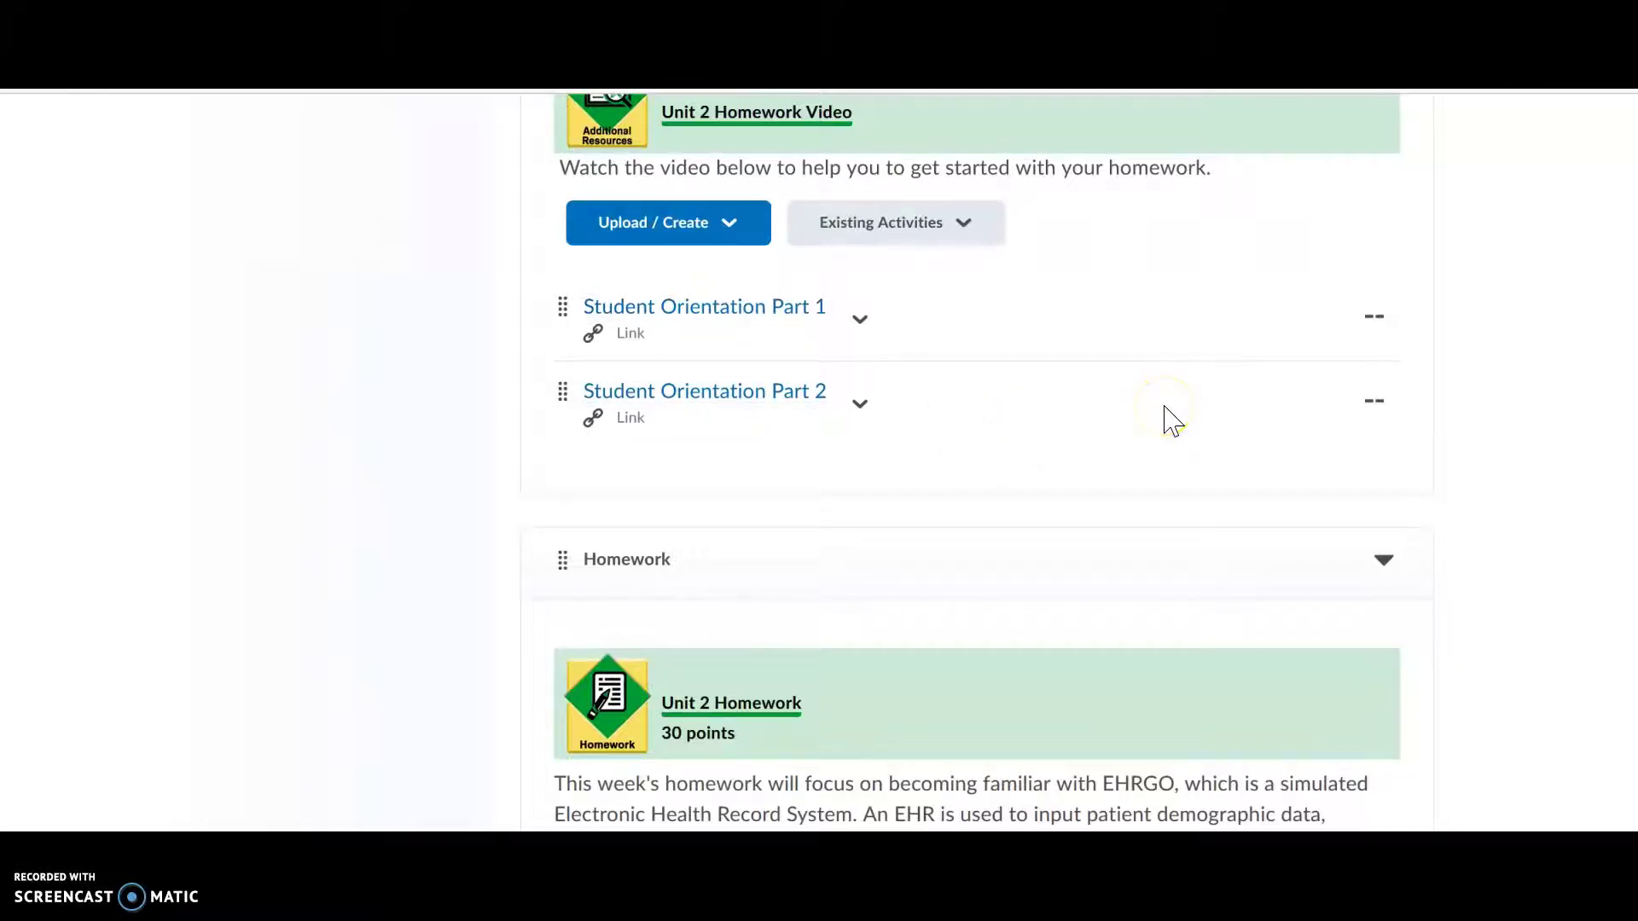
pyautogui.scroll(-3, 1169, 415)
pyautogui.scroll(-3, 1170, 418)
pyautogui.scroll(-3, 1169, 419)
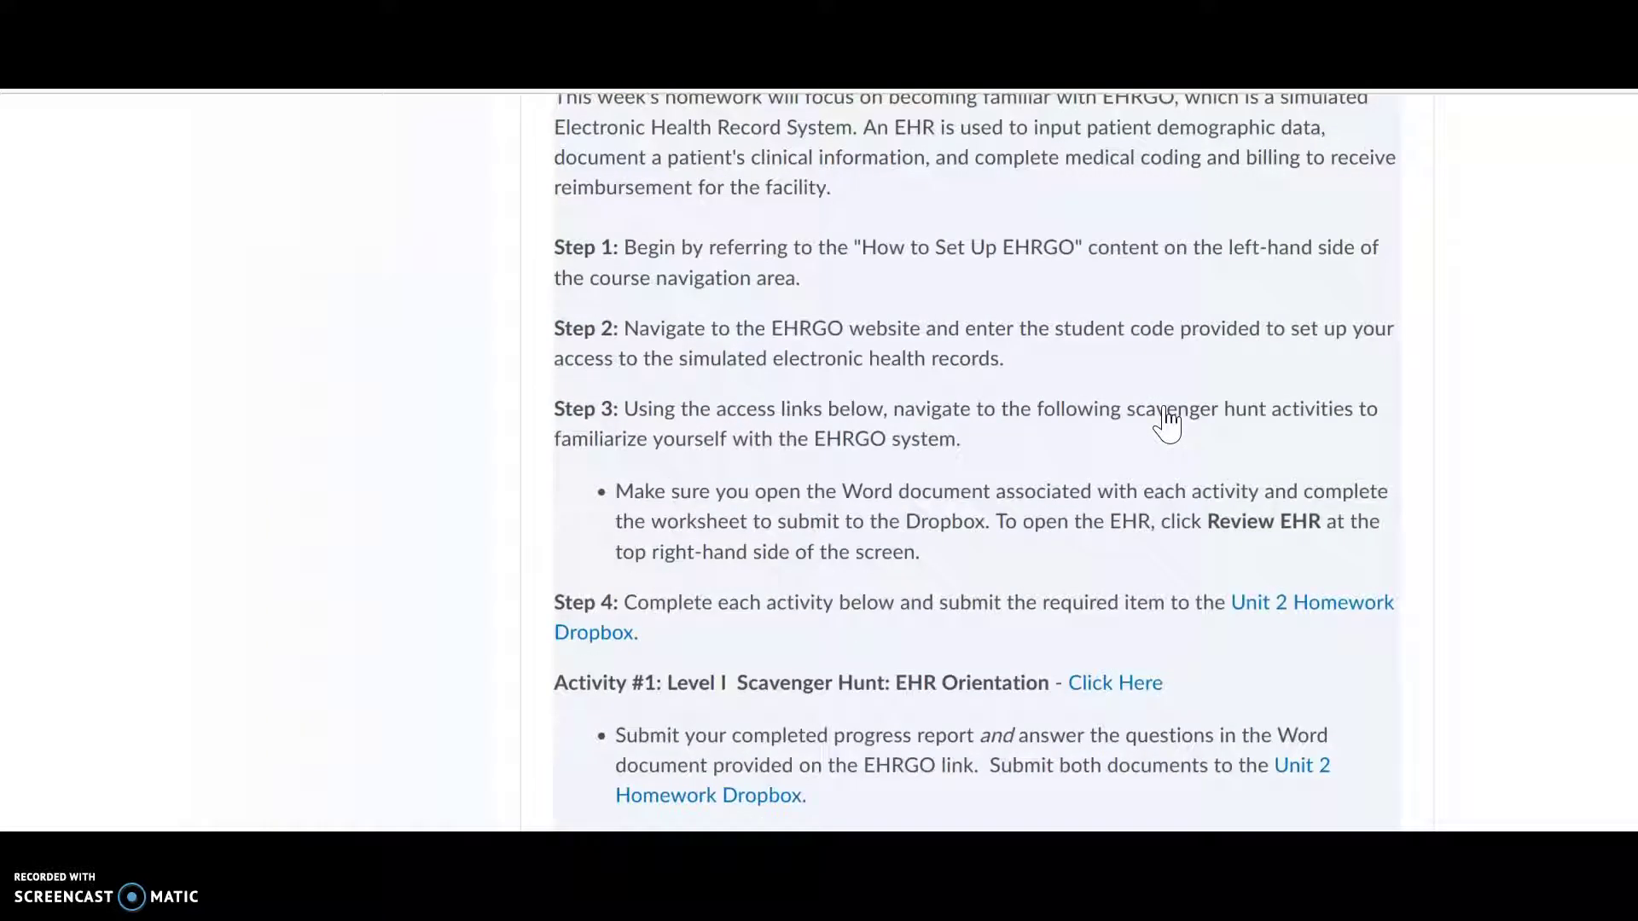
pyautogui.scroll(3, 1168, 421)
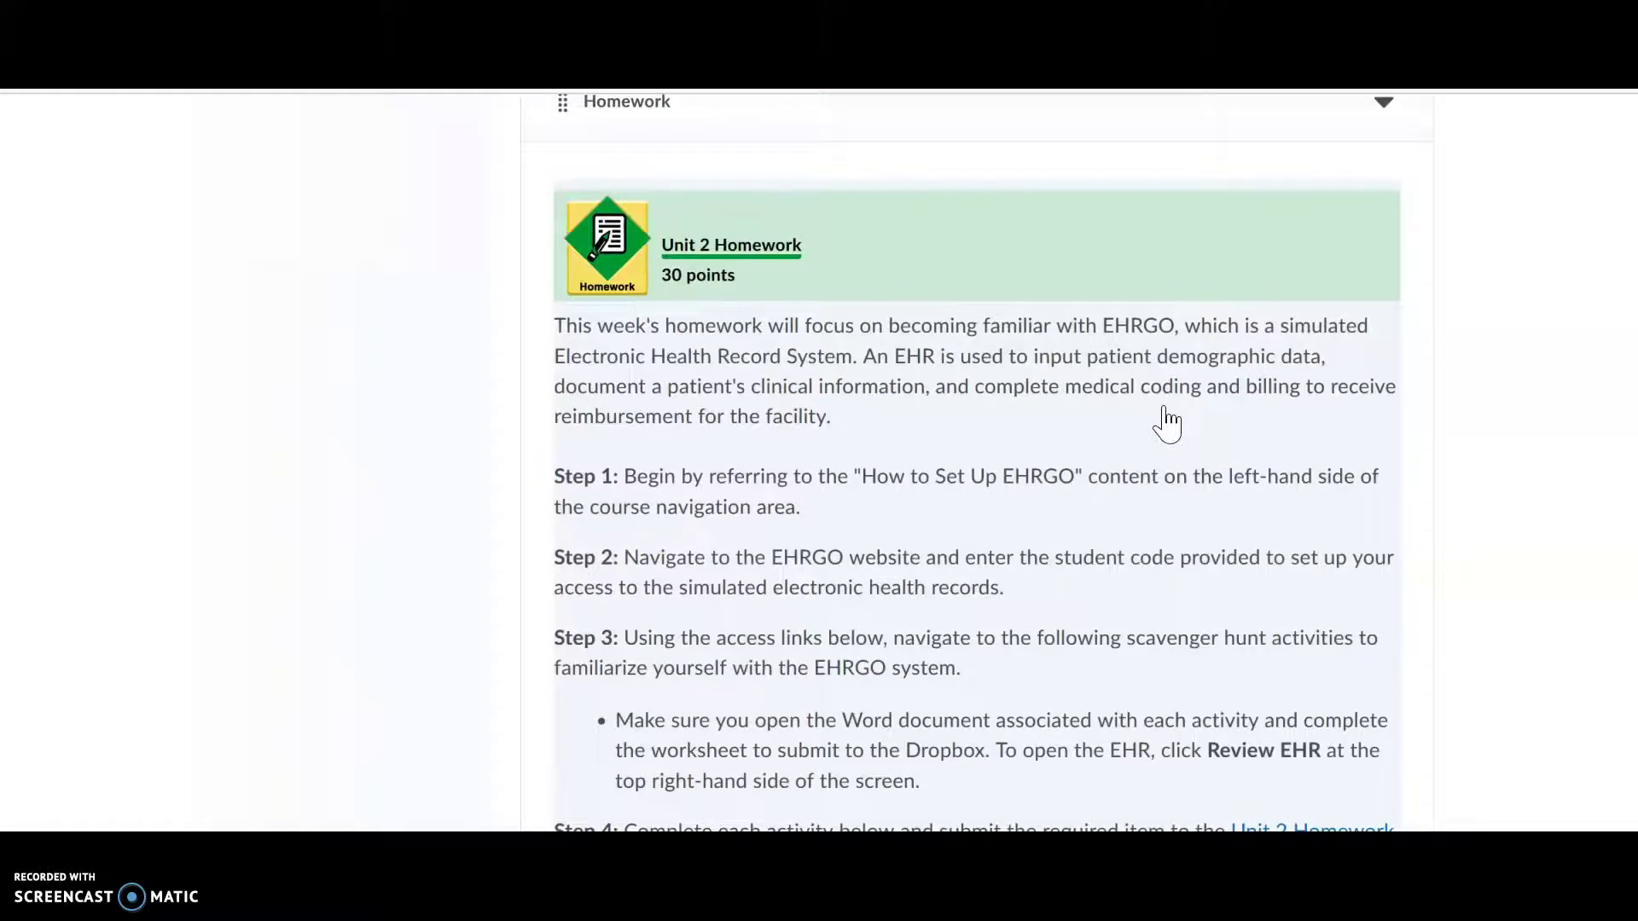
pyautogui.scroll(6, 1165, 423)
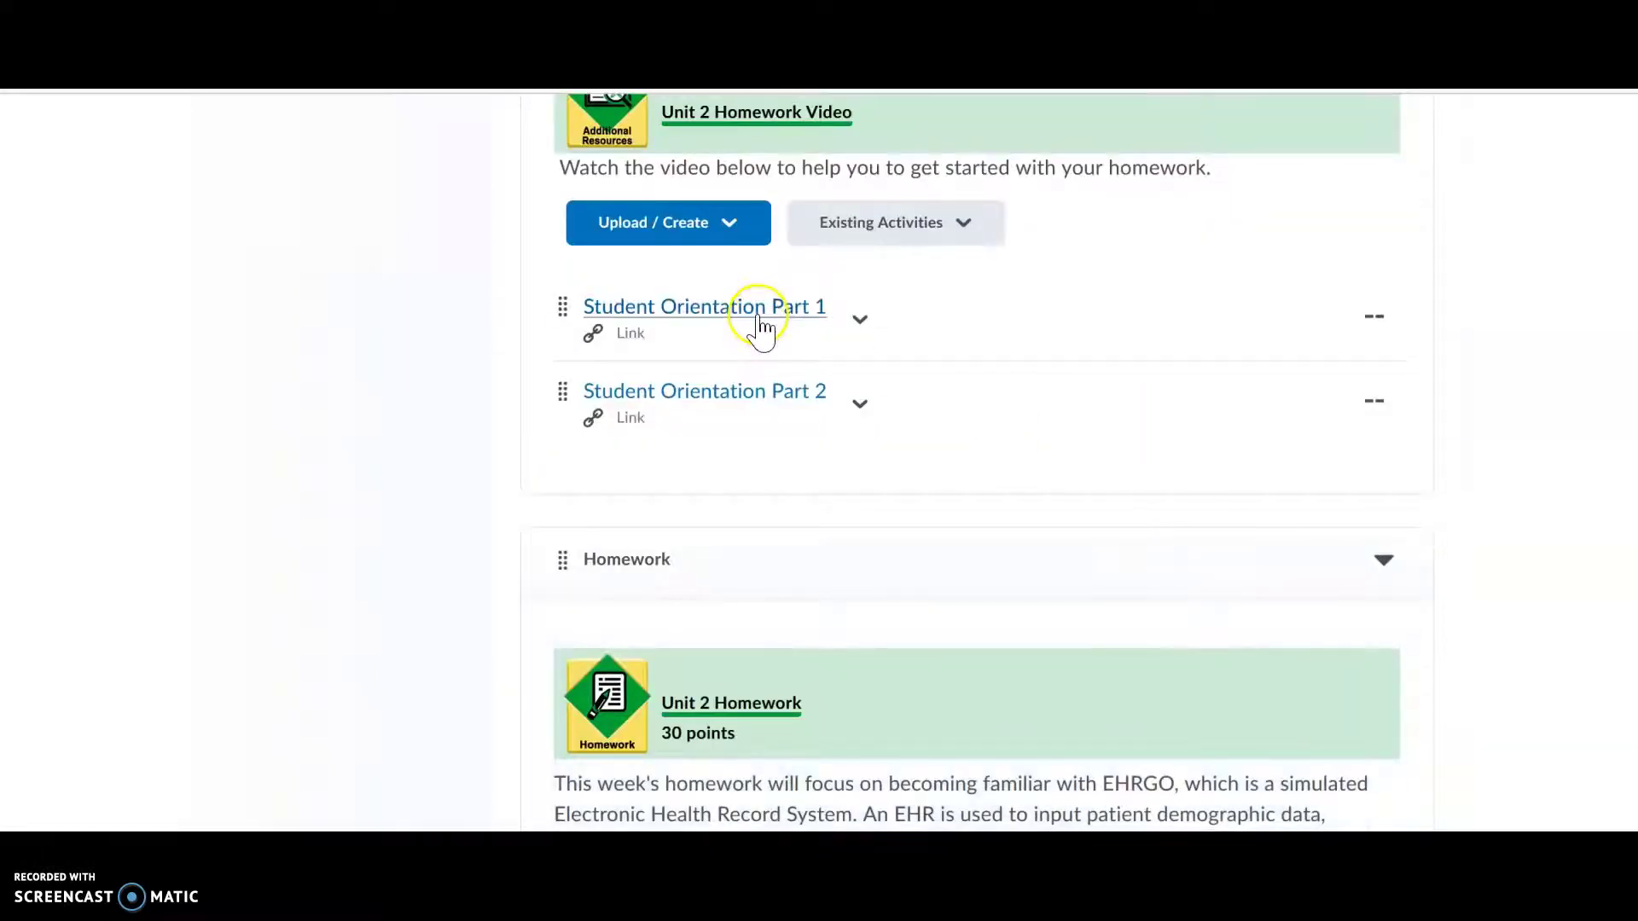
pyautogui.scroll(20, 760, 332)
pyautogui.scroll(12, 759, 347)
pyautogui.scroll(7, 325, 377)
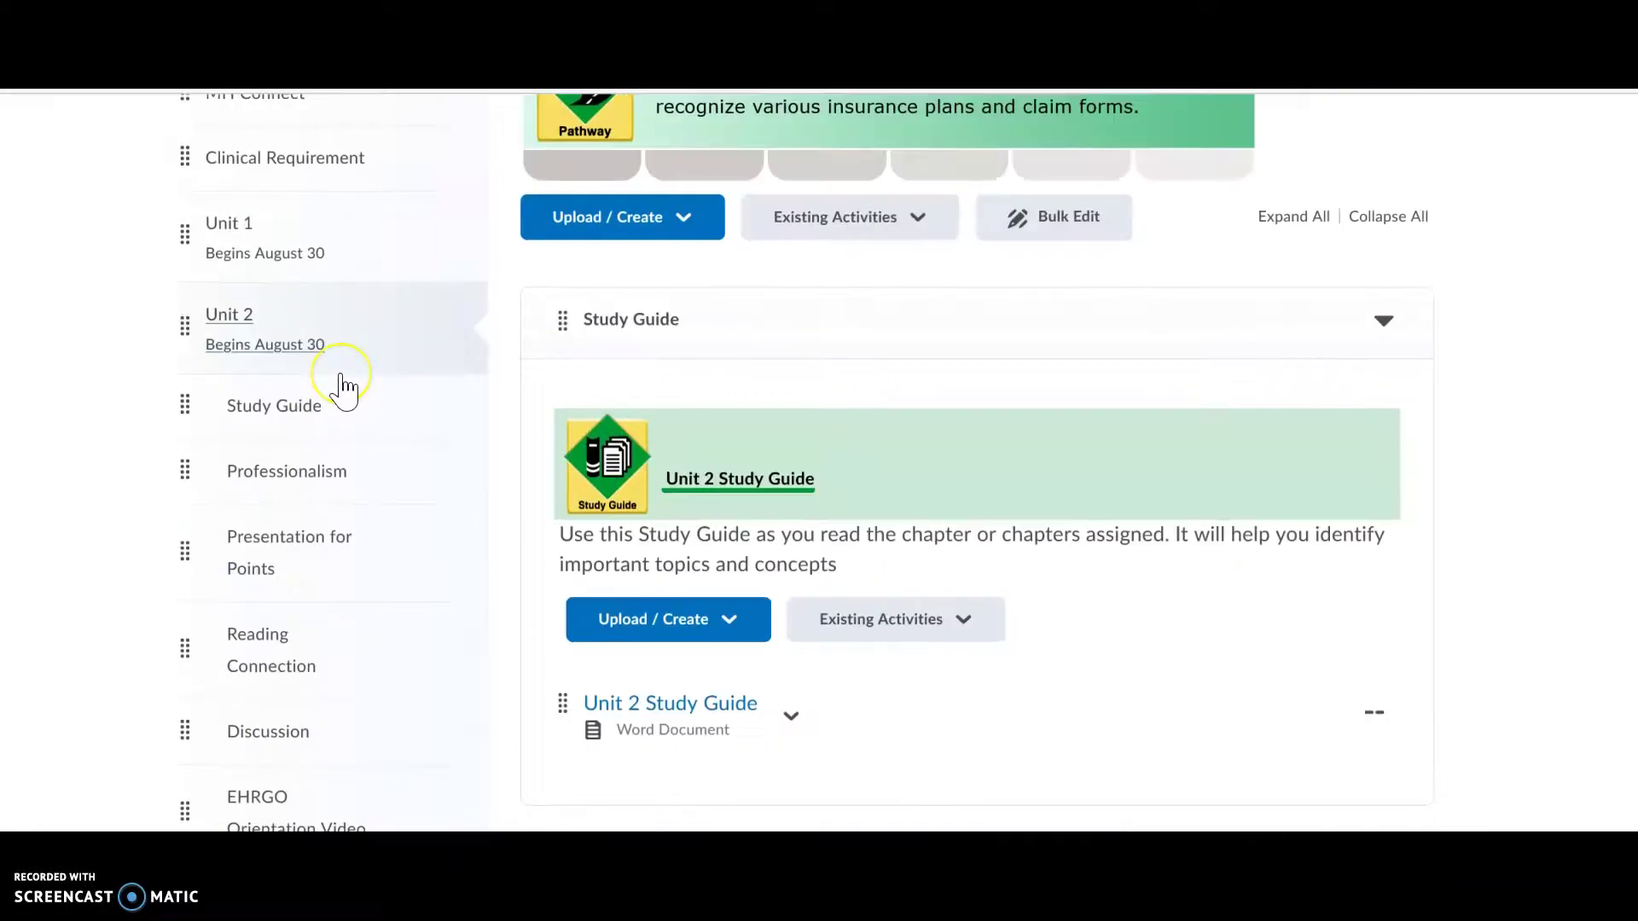
pyautogui.scroll(10, 339, 388)
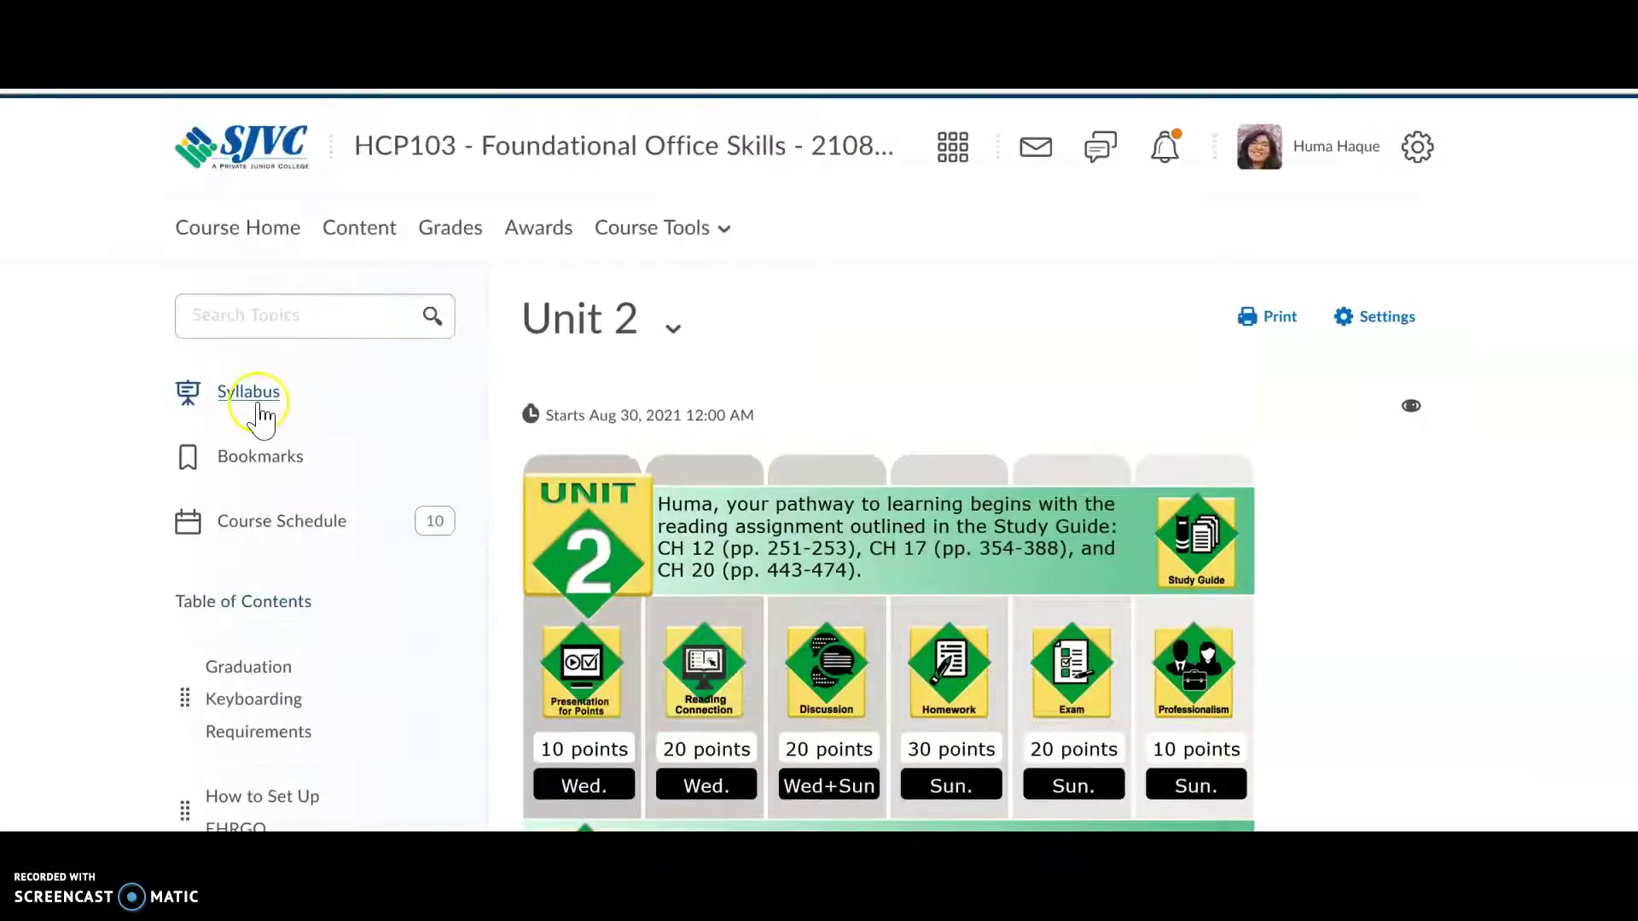
pyautogui.scroll(-4, 439, 507)
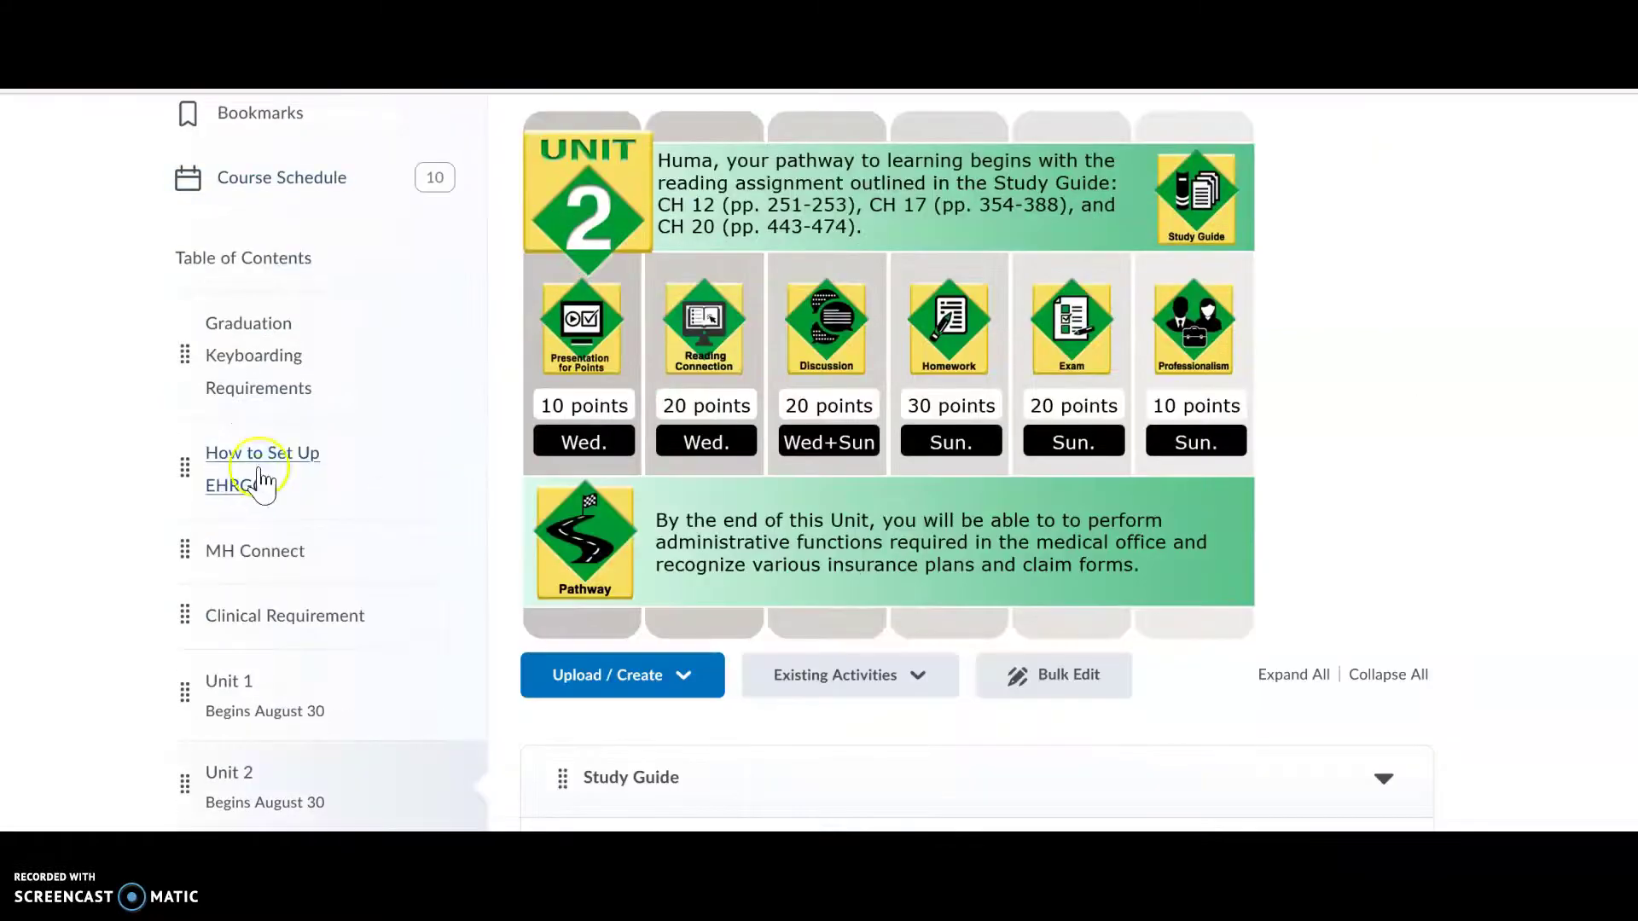
pyautogui.click(292, 465)
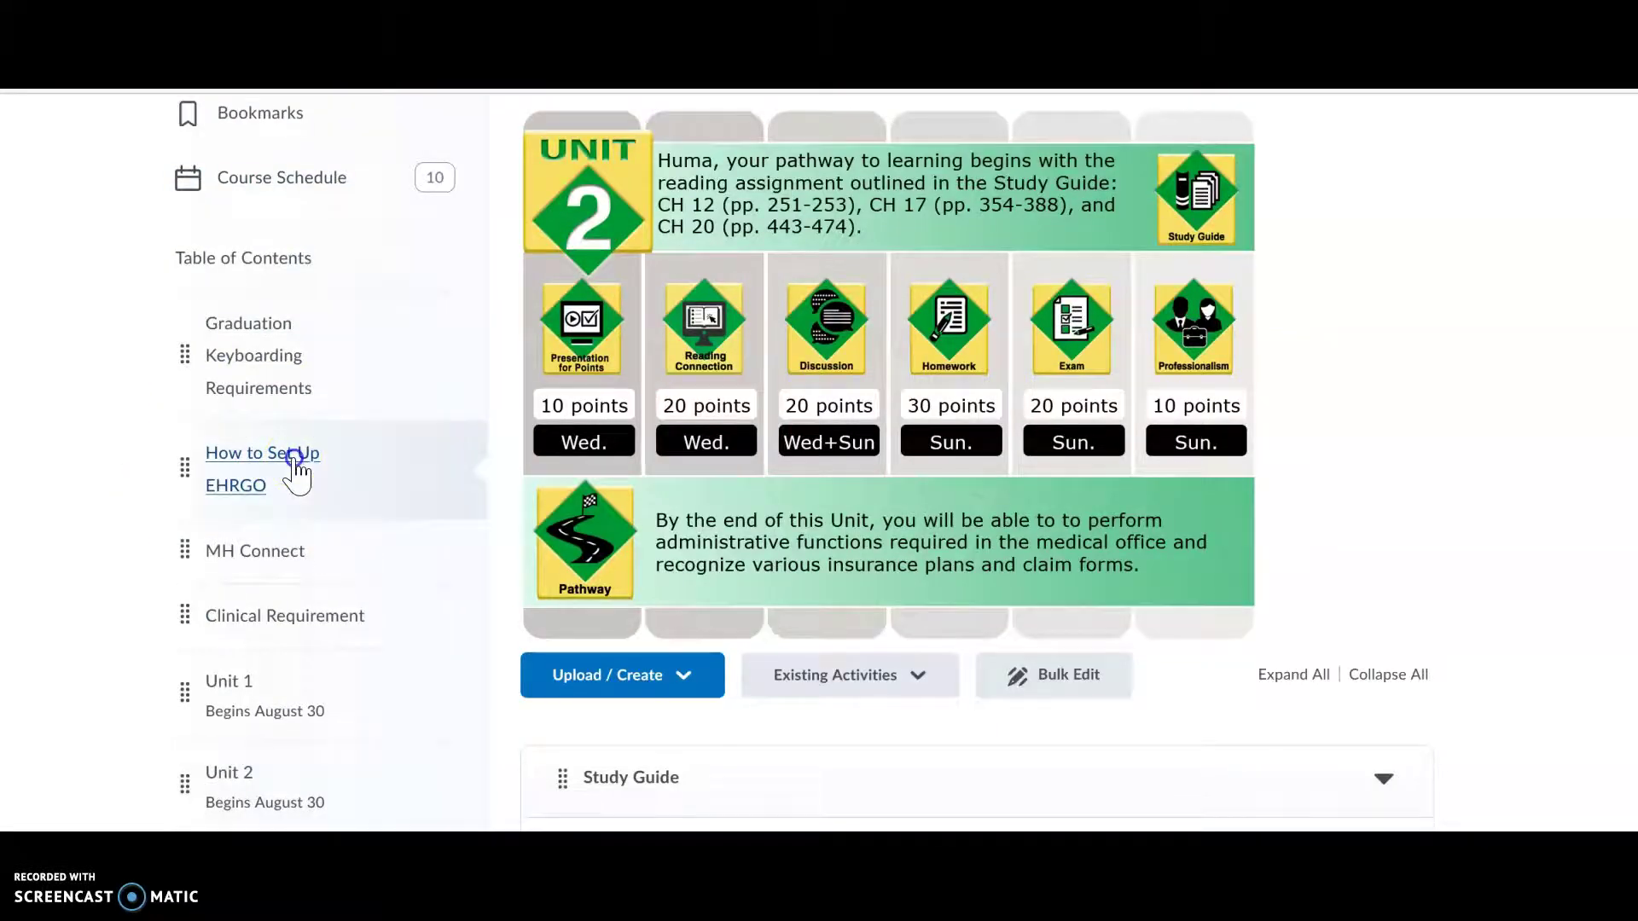
pyautogui.scroll(1, 1225, 453)
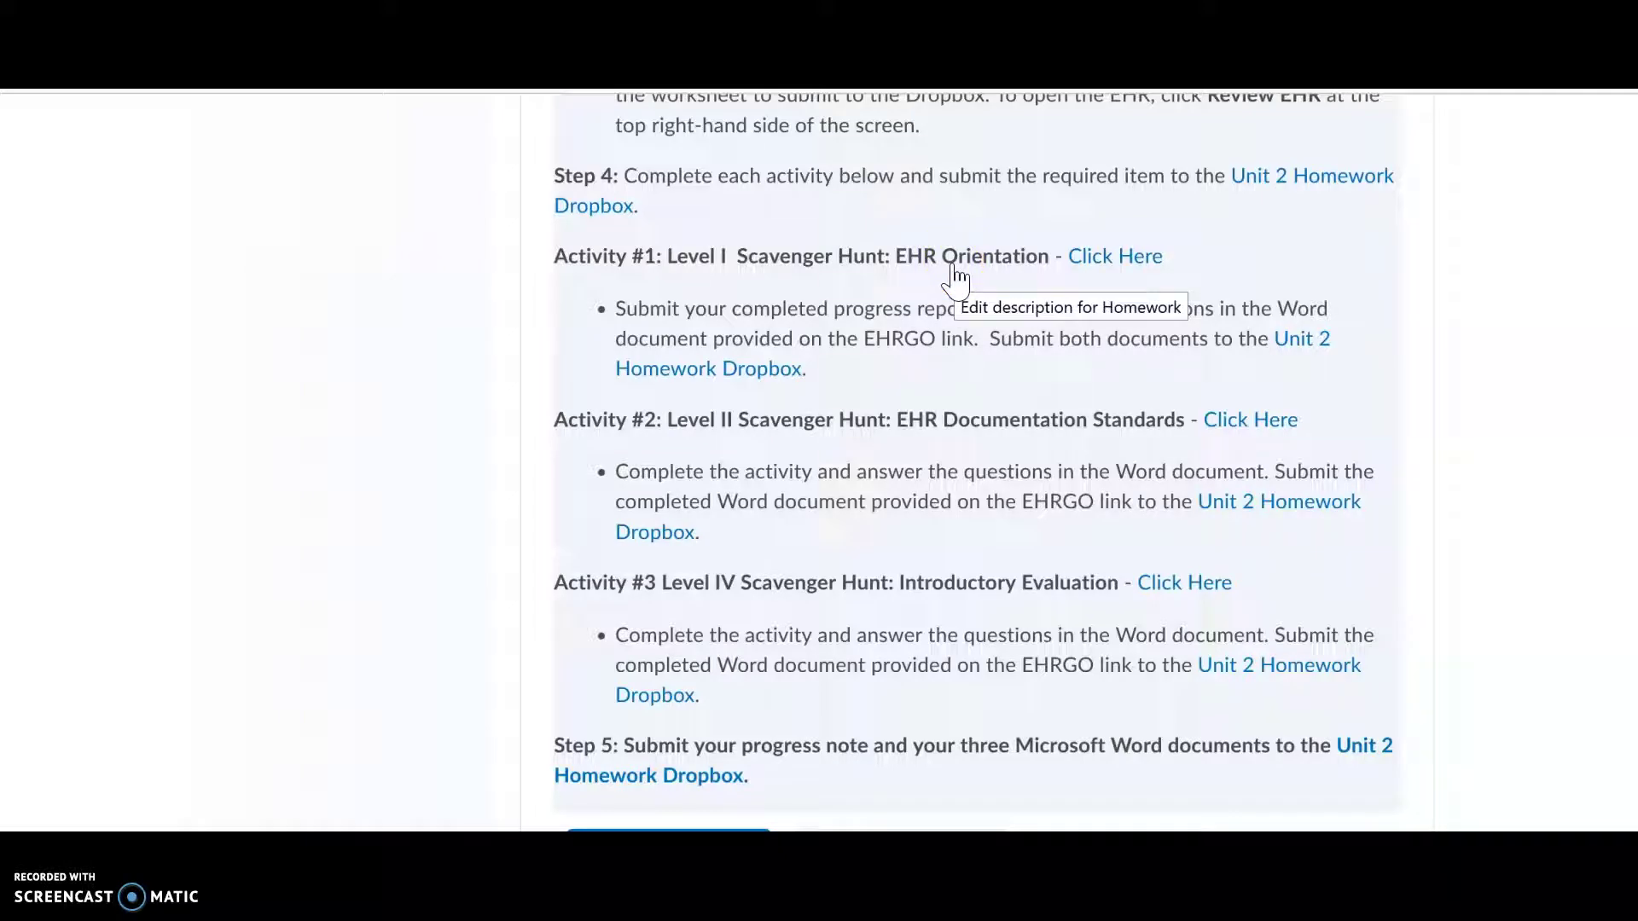
# Follow Activity #1's Click Here link and switch to the EHR Go 'EHR Orientation' activity tab.
pyautogui.click(1094, 289)
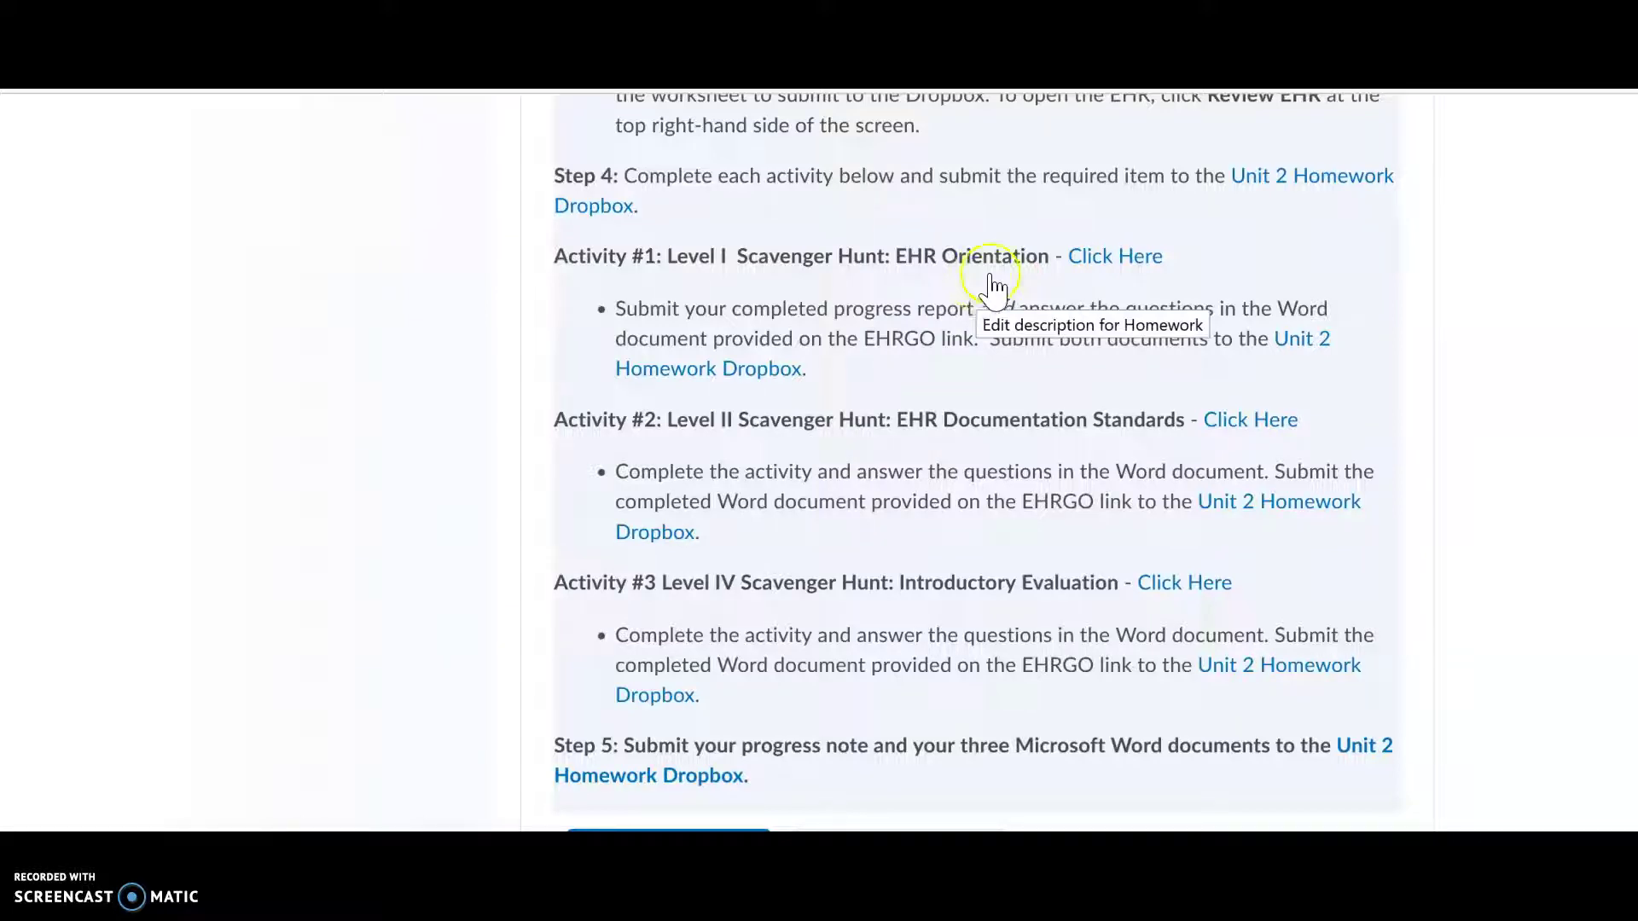
pyautogui.click(1109, 254)
pyautogui.click(1118, 391)
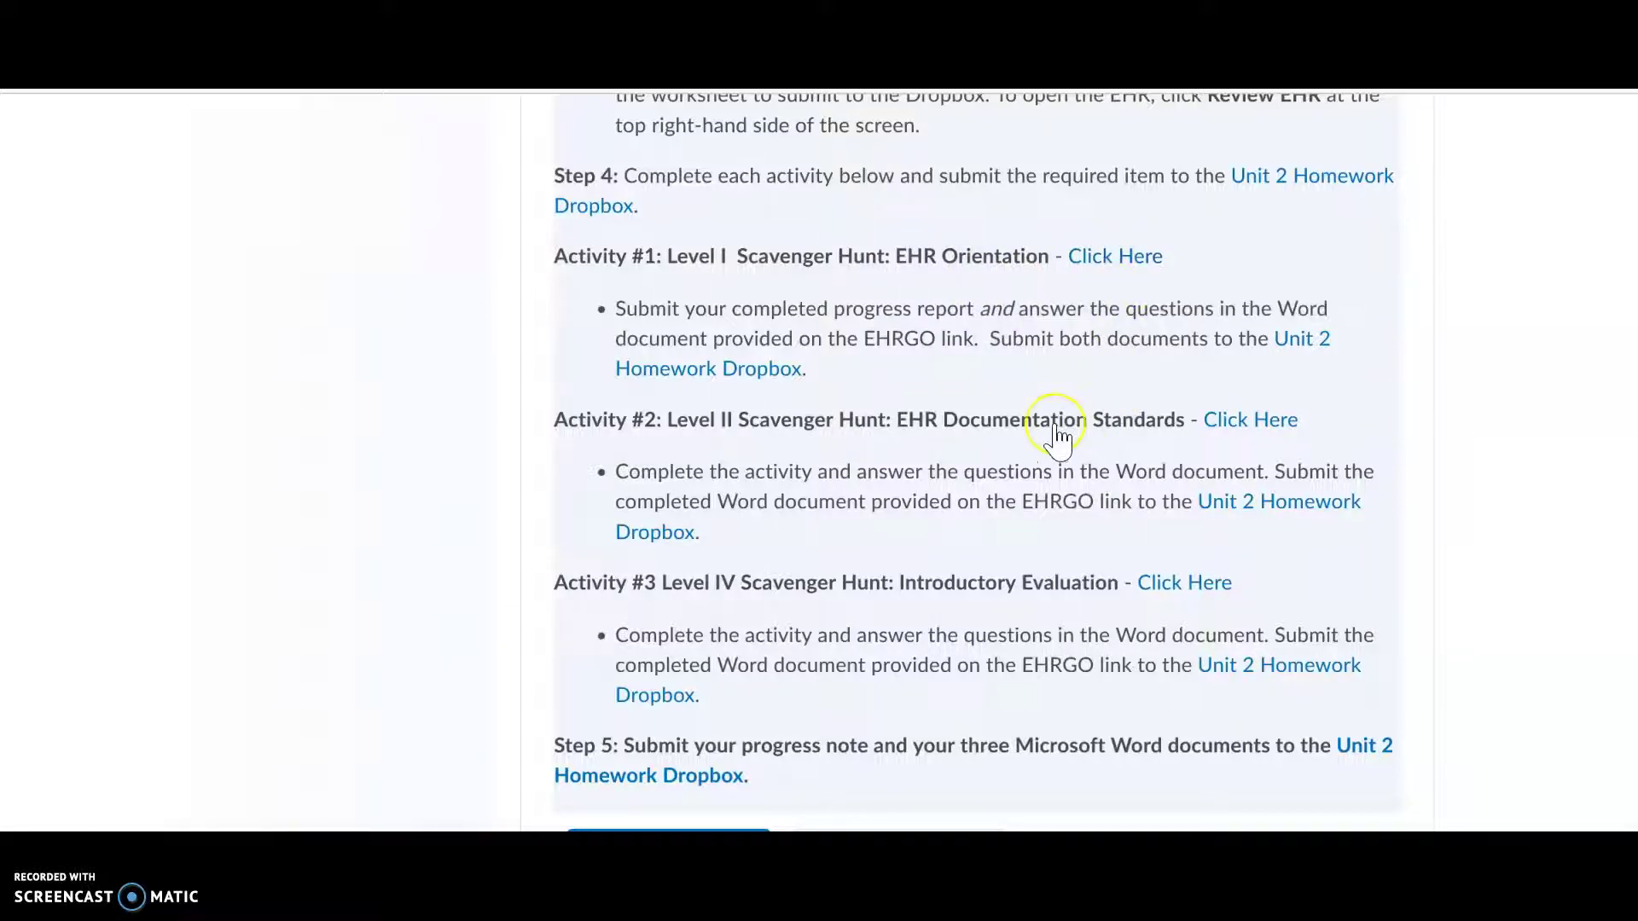
pyautogui.click(1124, 260)
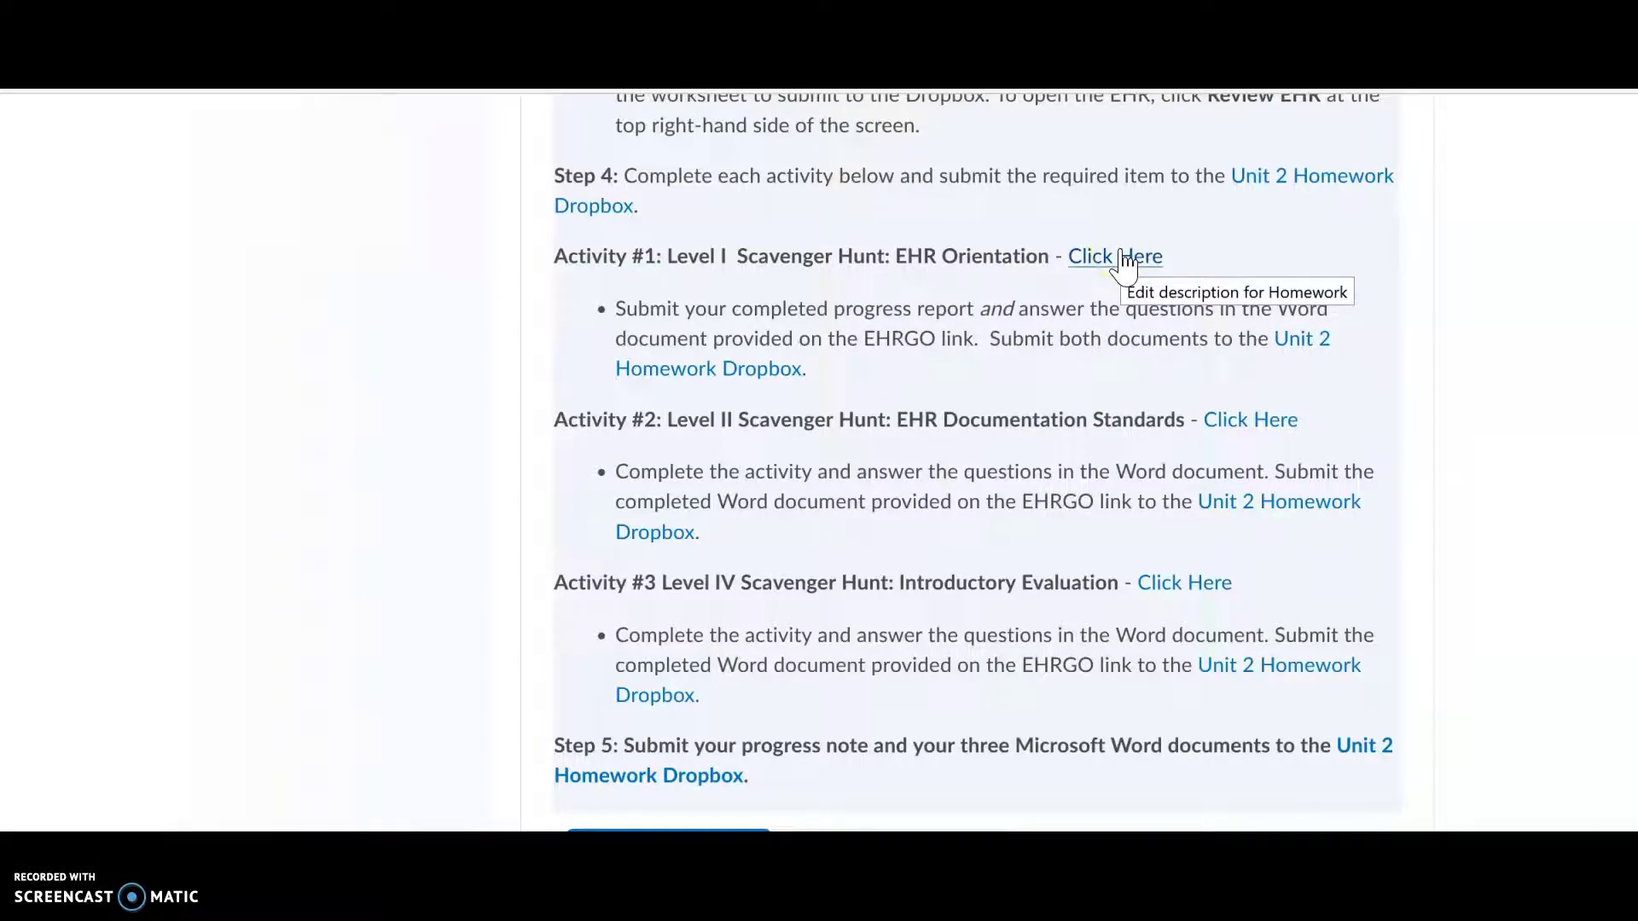
pyautogui.click(953, 266)
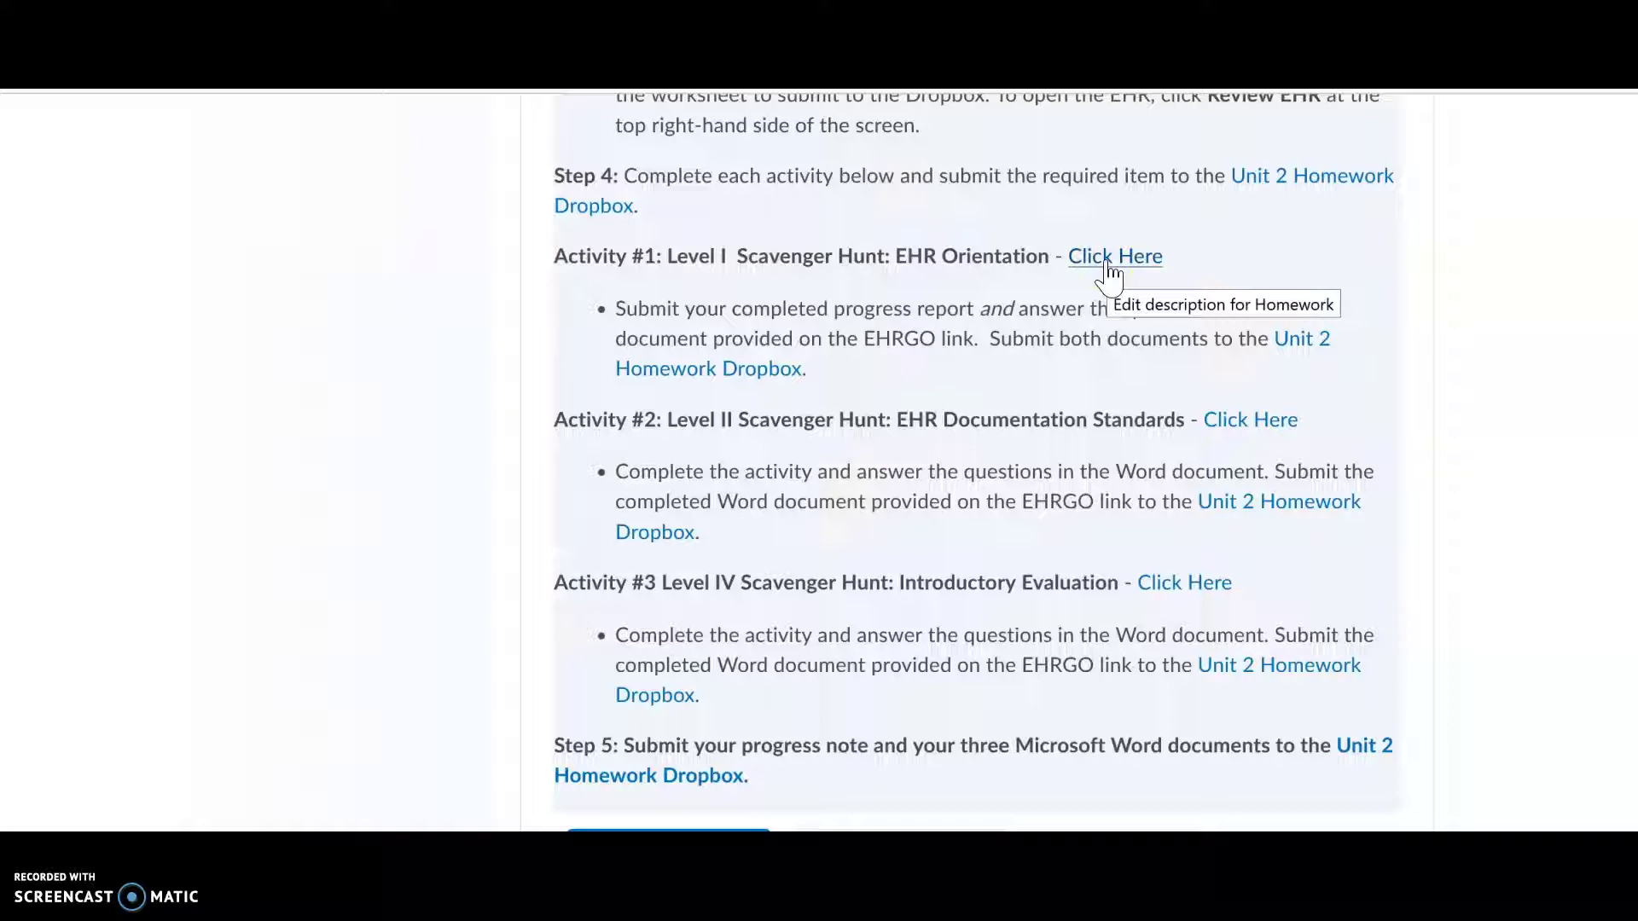
pyautogui.click(331, 740)
pyautogui.click(793, 693)
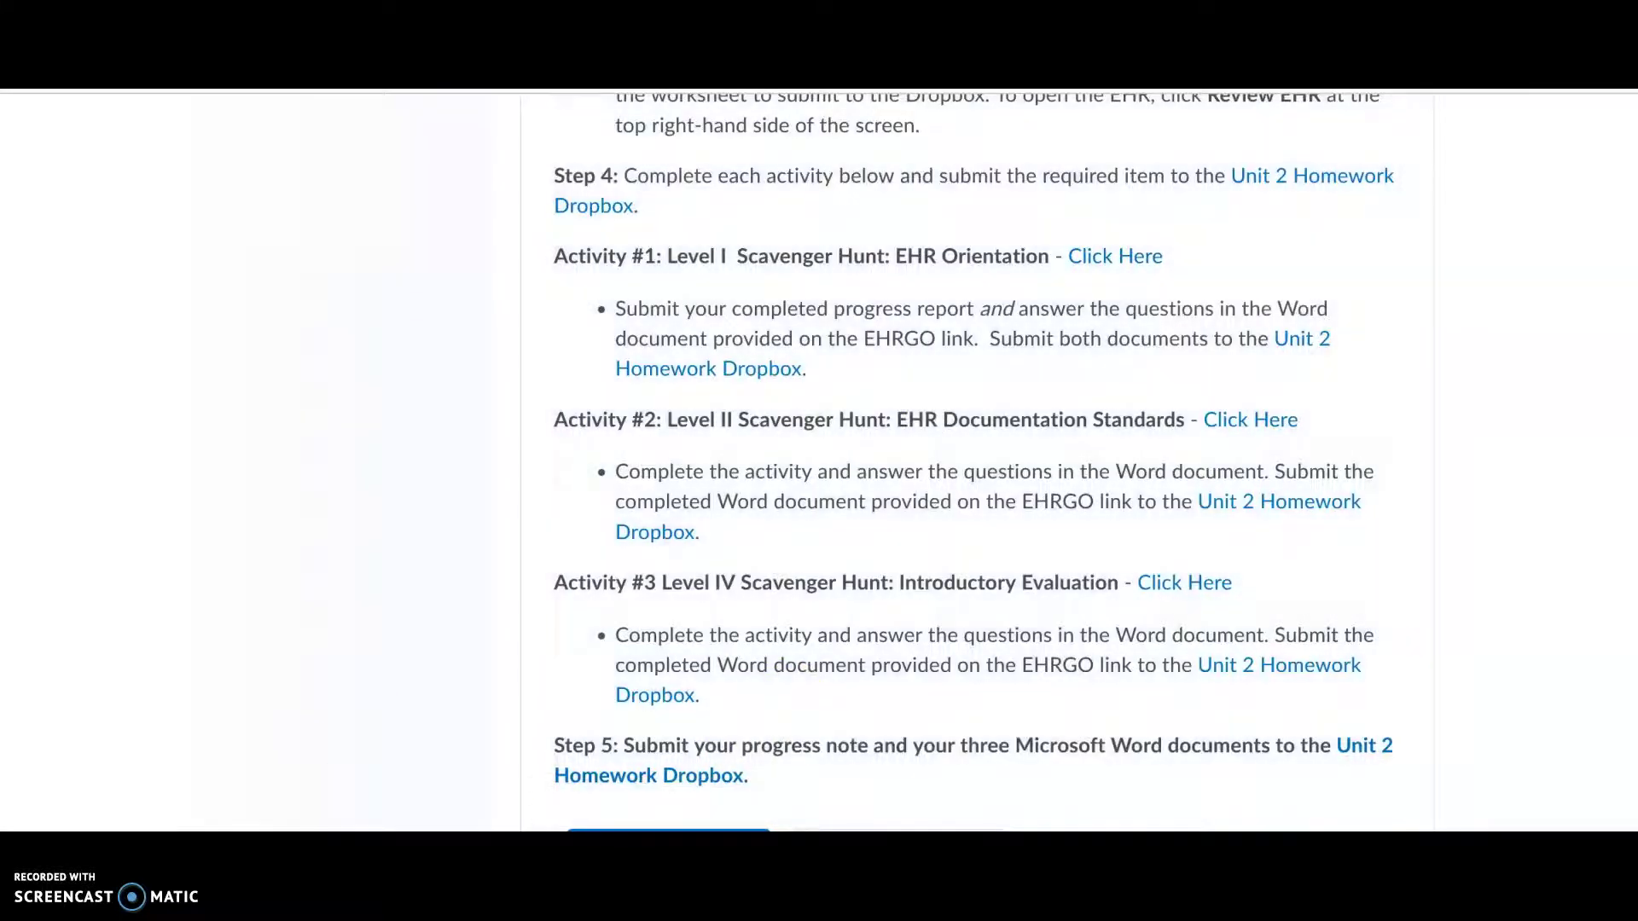
pyautogui.hotkey('ctrl', 'Tab')
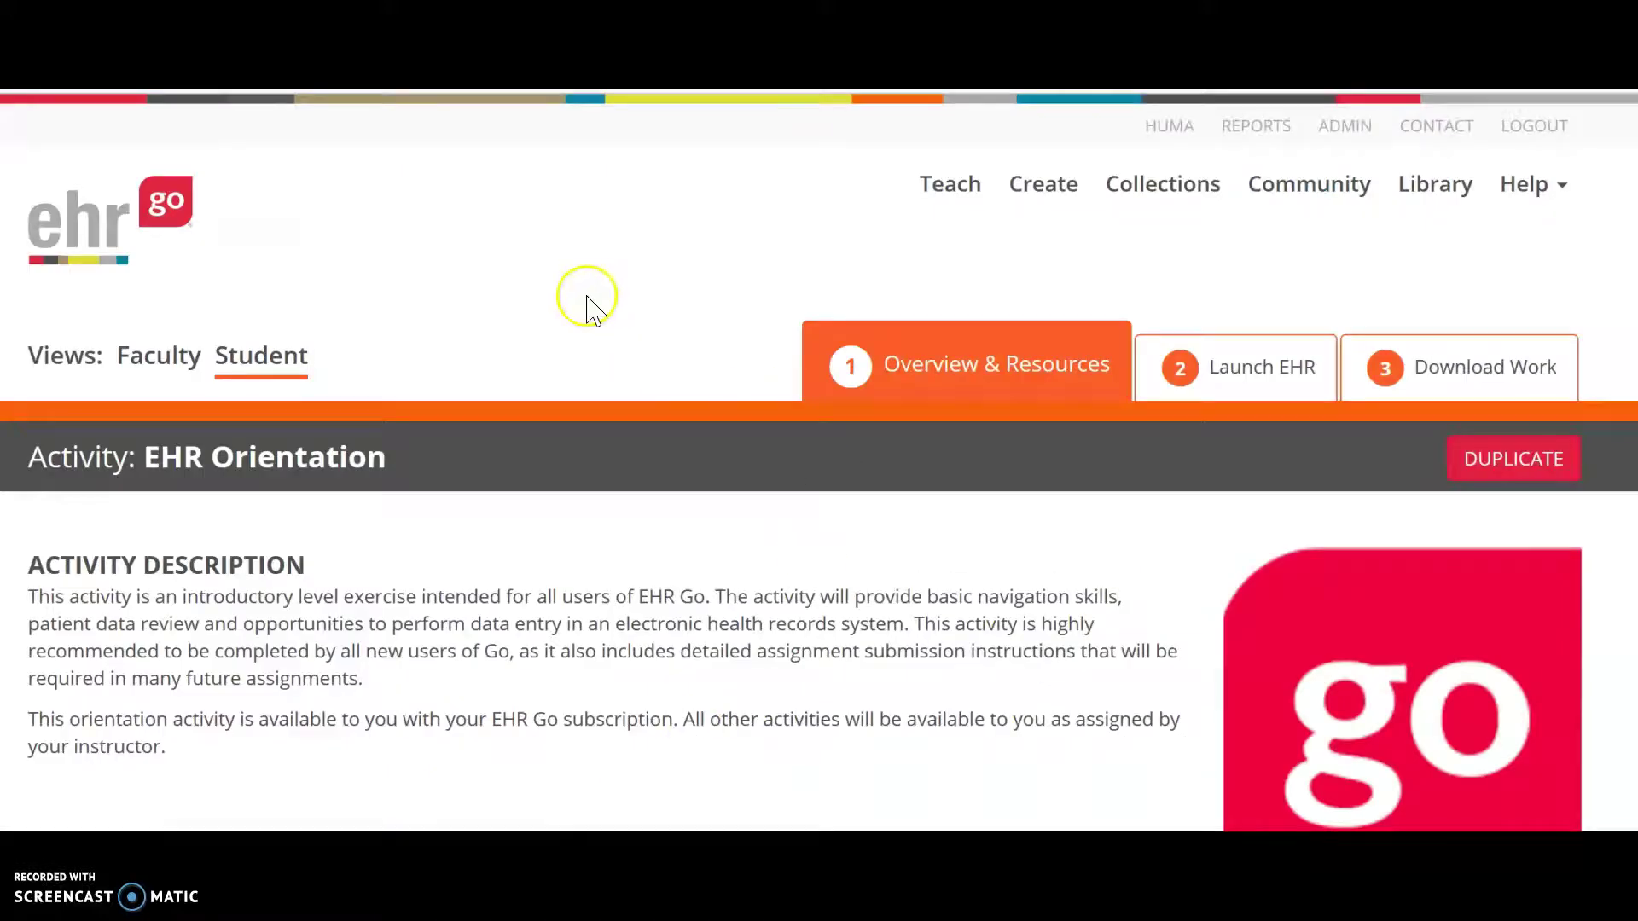
# Download EHR Orientation AS1000.11.docx from Topic Resources and open it in Word.
pyautogui.click(559, 408)
pyautogui.moveTo(141, 457); pyautogui.dragTo(397, 457)
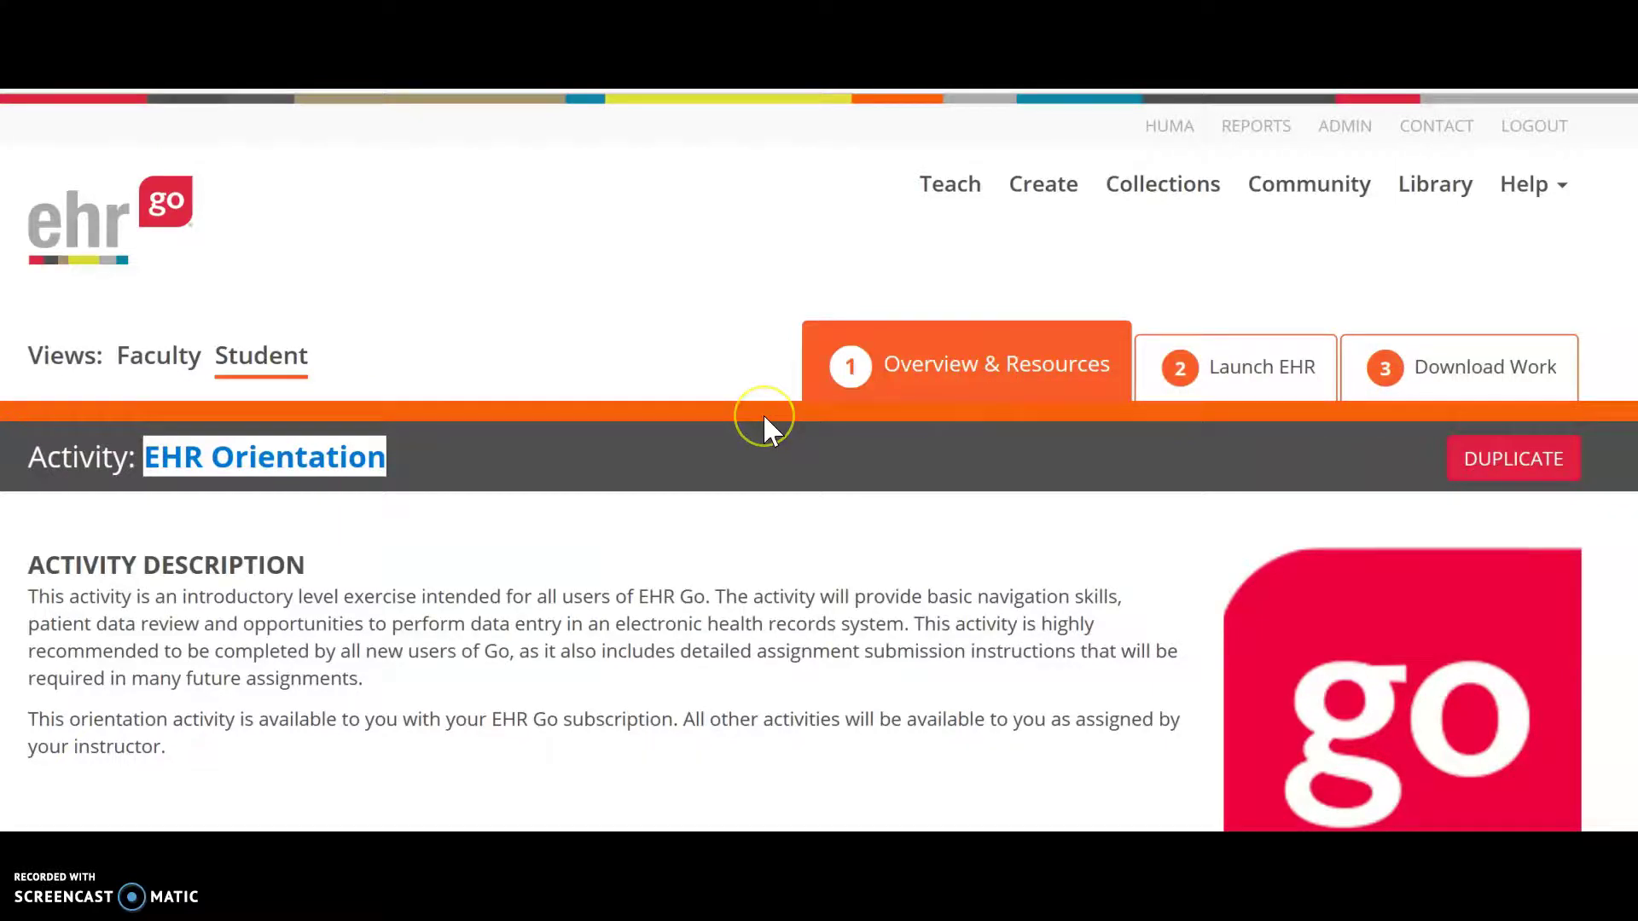
pyautogui.scroll(-4, 765, 418)
pyautogui.scroll(-4, 765, 418)
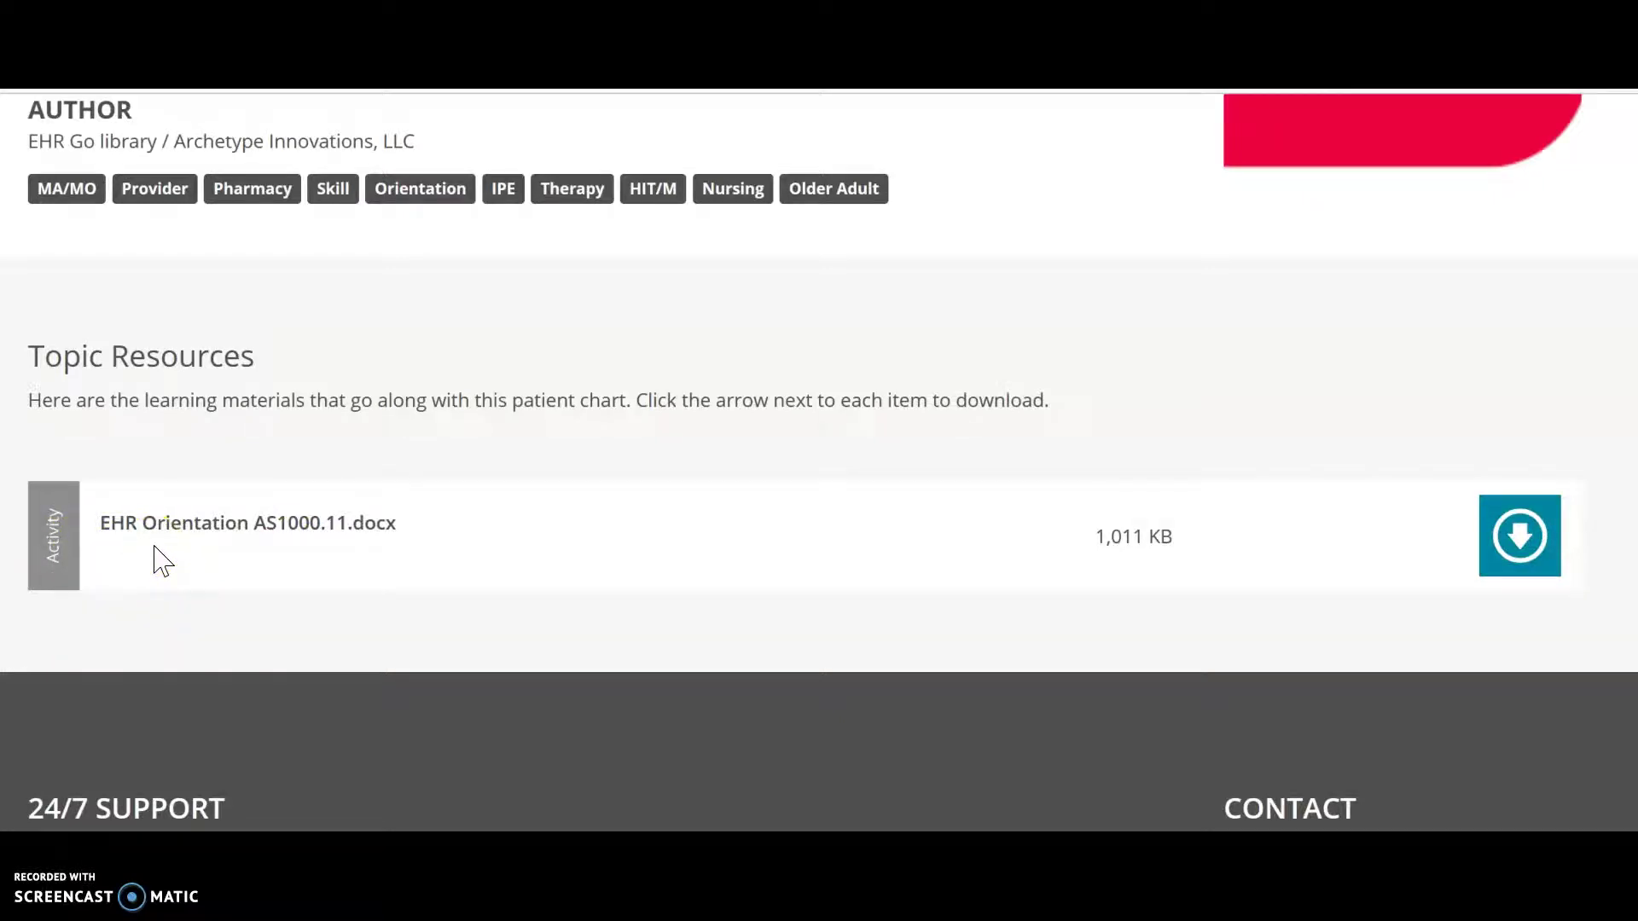
pyautogui.click(1523, 539)
pyautogui.moveTo(725, 853)
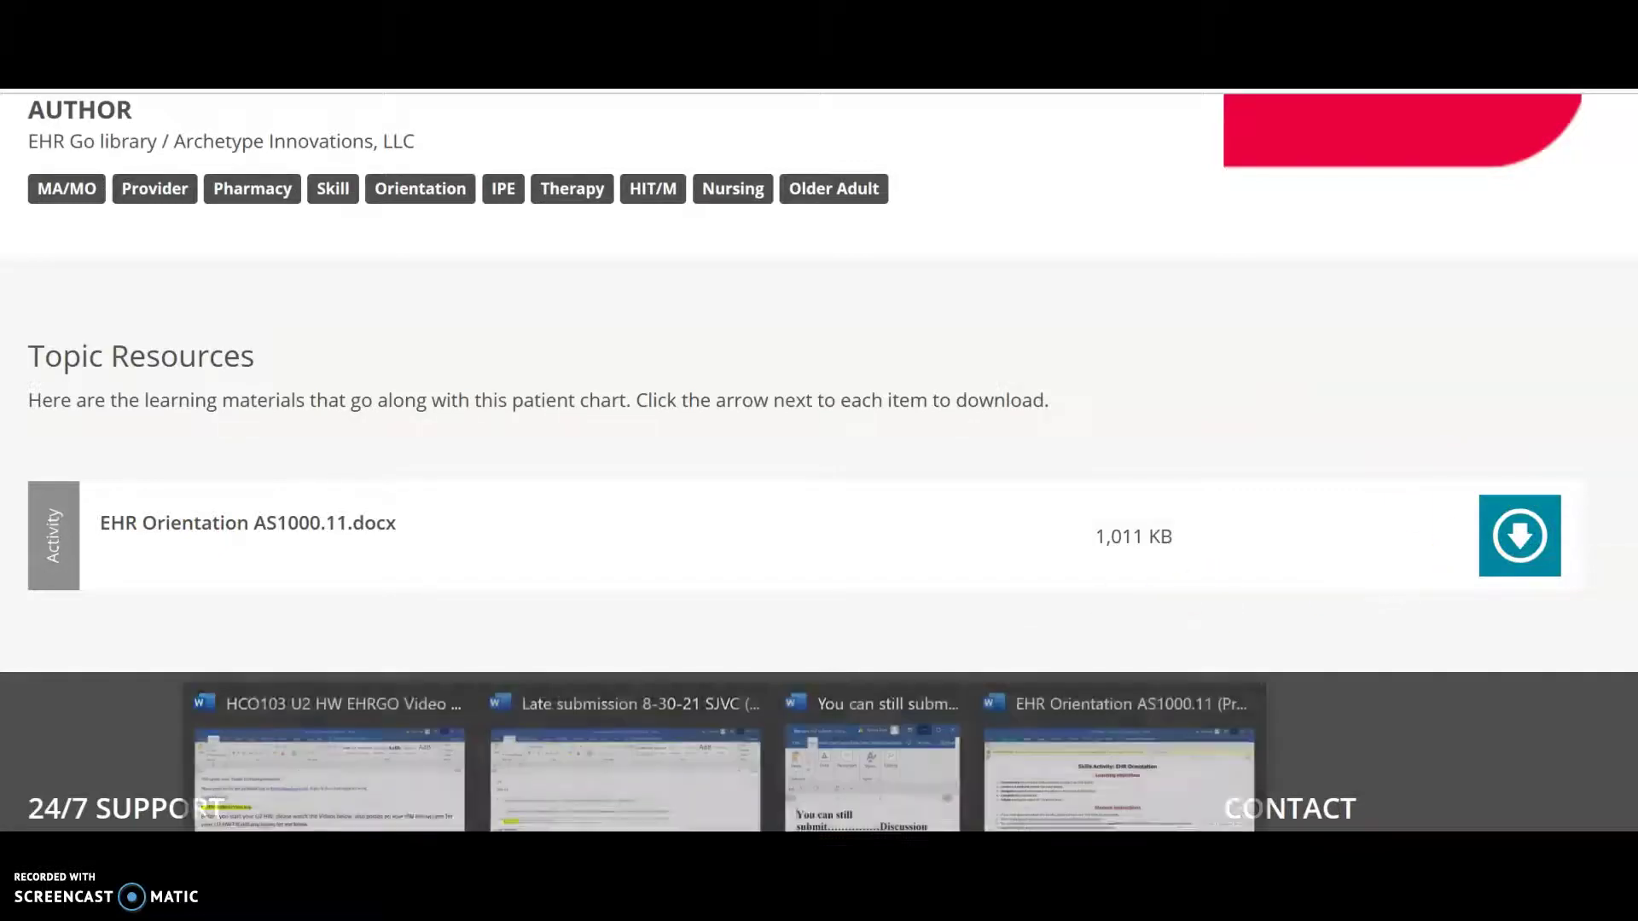
pyautogui.click(1090, 698)
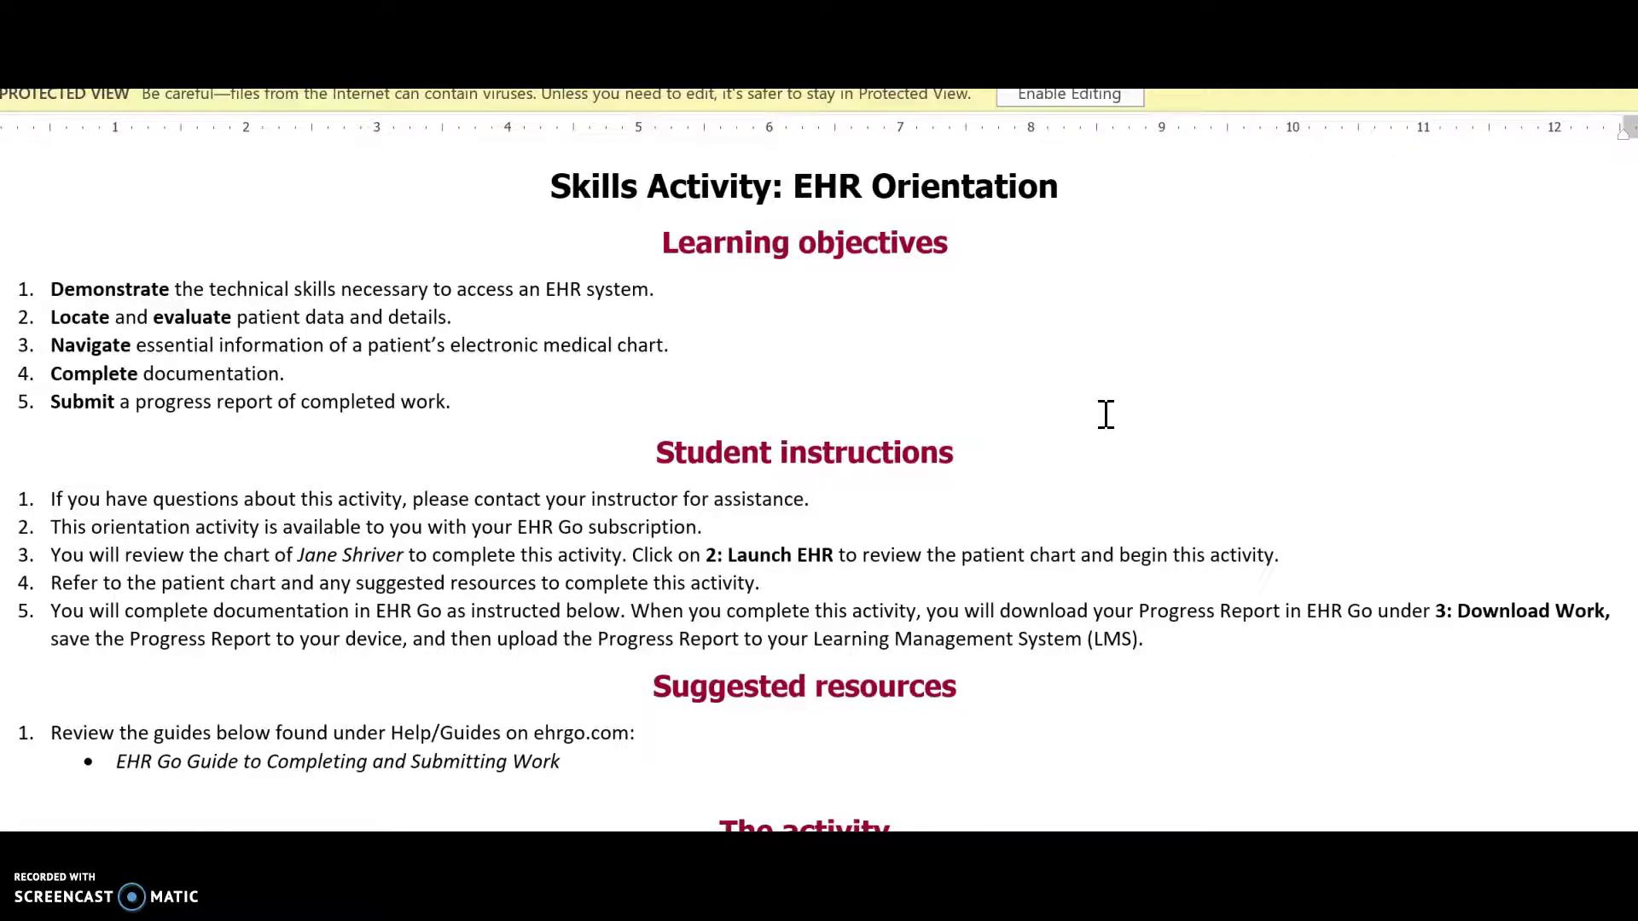
pyautogui.moveTo(792, 189); pyautogui.dragTo(1071, 204)
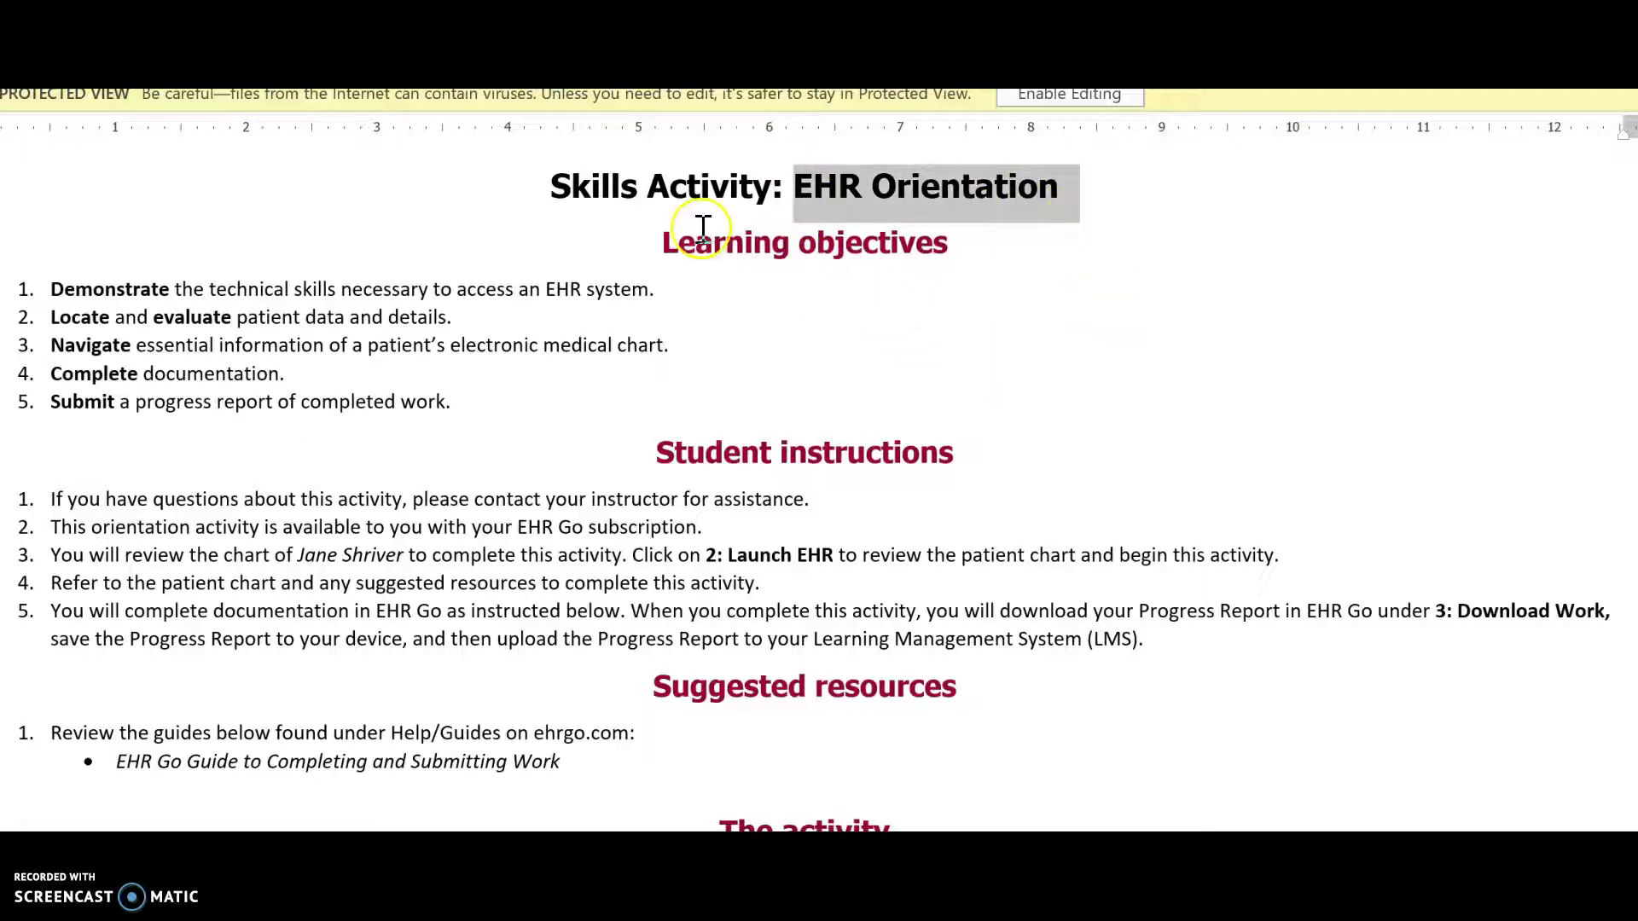
pyautogui.moveTo(666, 243); pyautogui.dragTo(918, 252)
pyautogui.moveTo(673, 452); pyautogui.dragTo(972, 456)
pyautogui.scroll(-2, 1219, 461)
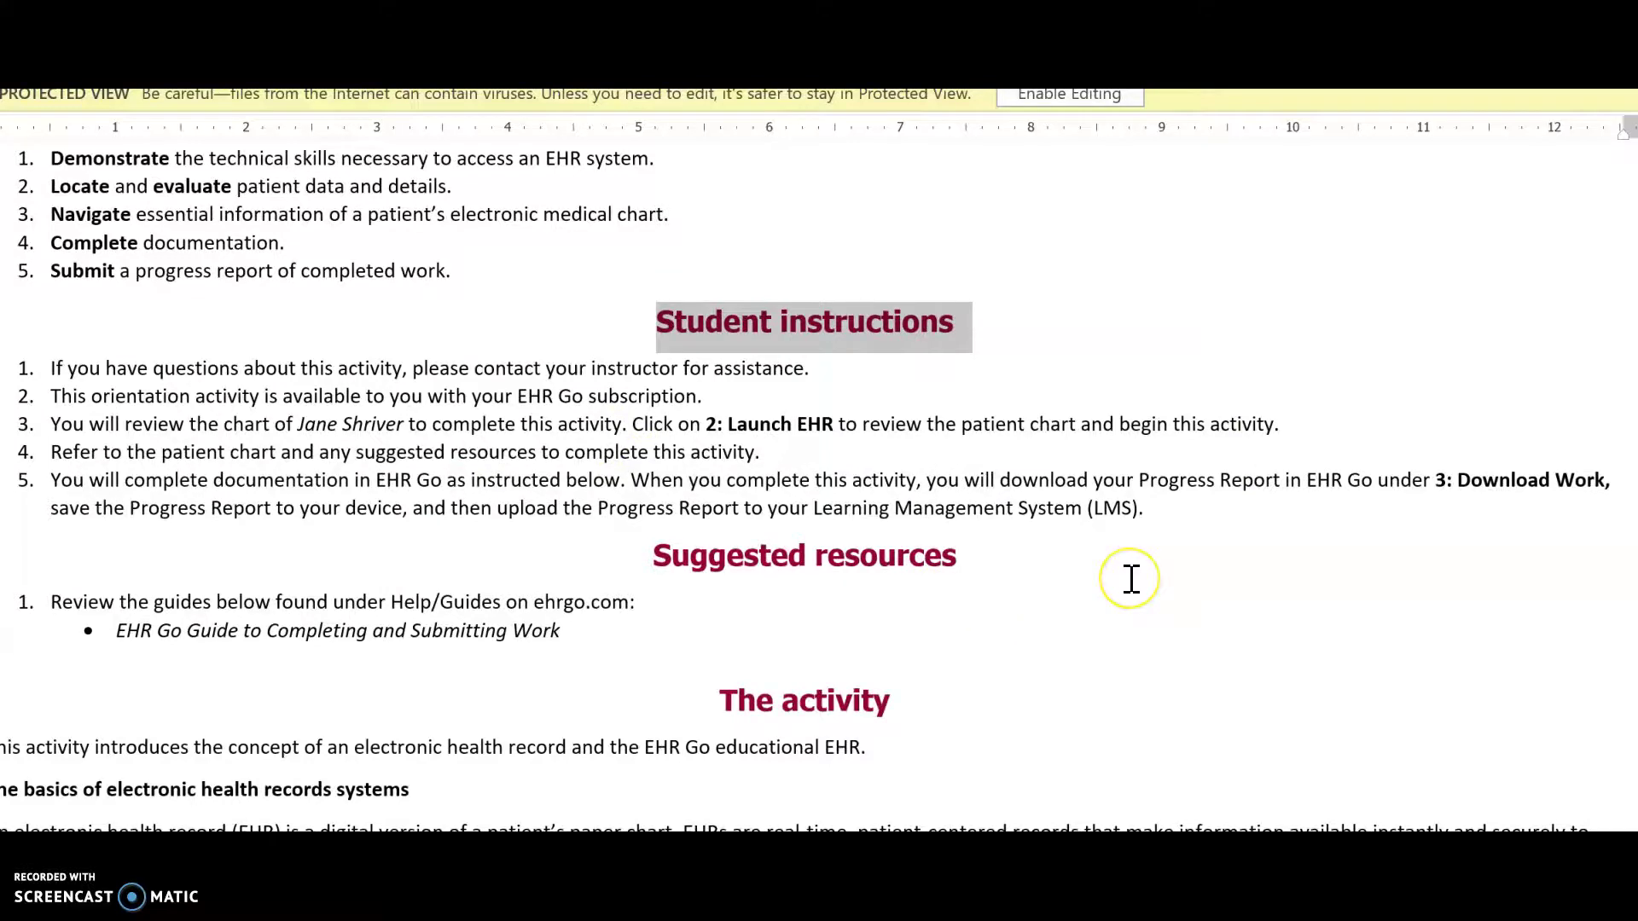
pyautogui.scroll(-5, 1120, 589)
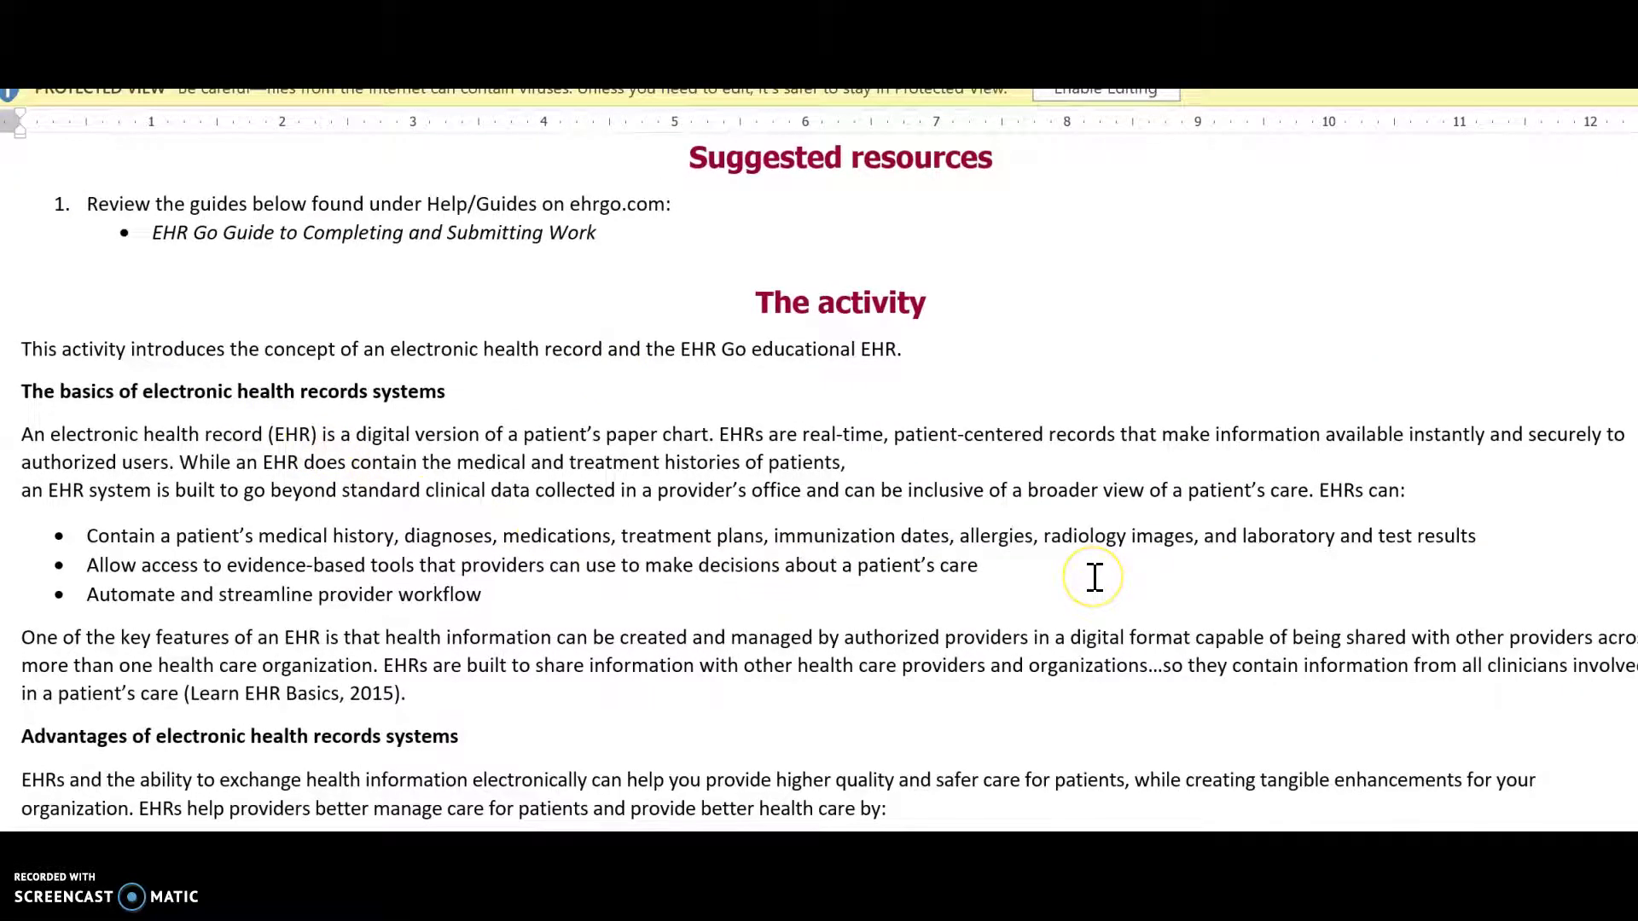
pyautogui.scroll(-5, 1094, 576)
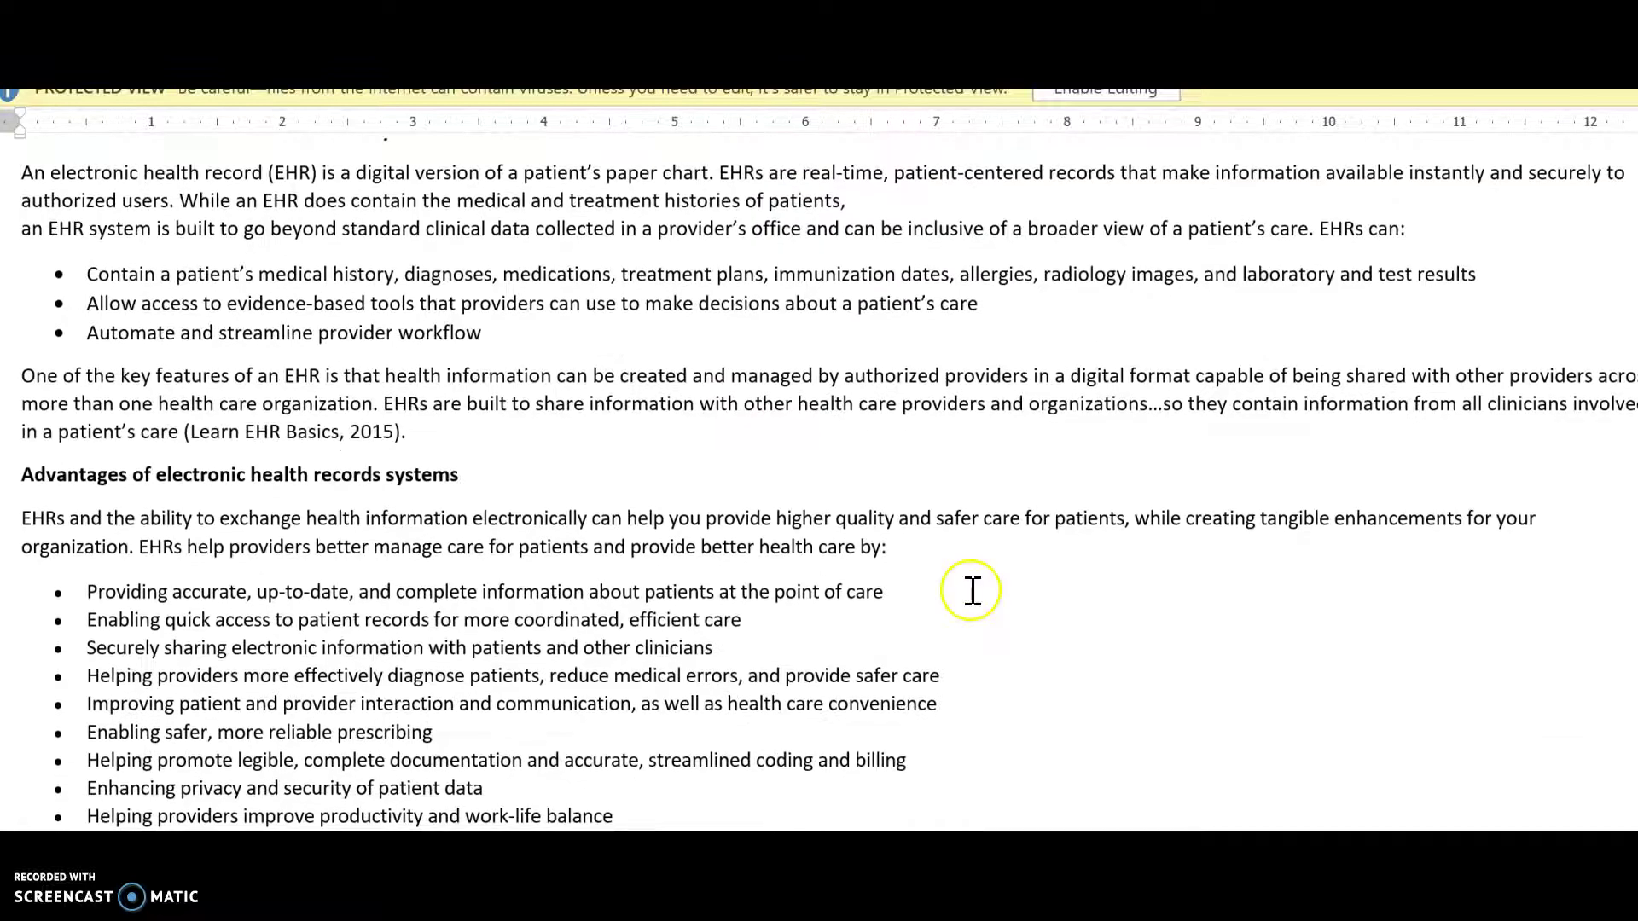
pyautogui.scroll(-3, 1257, 603)
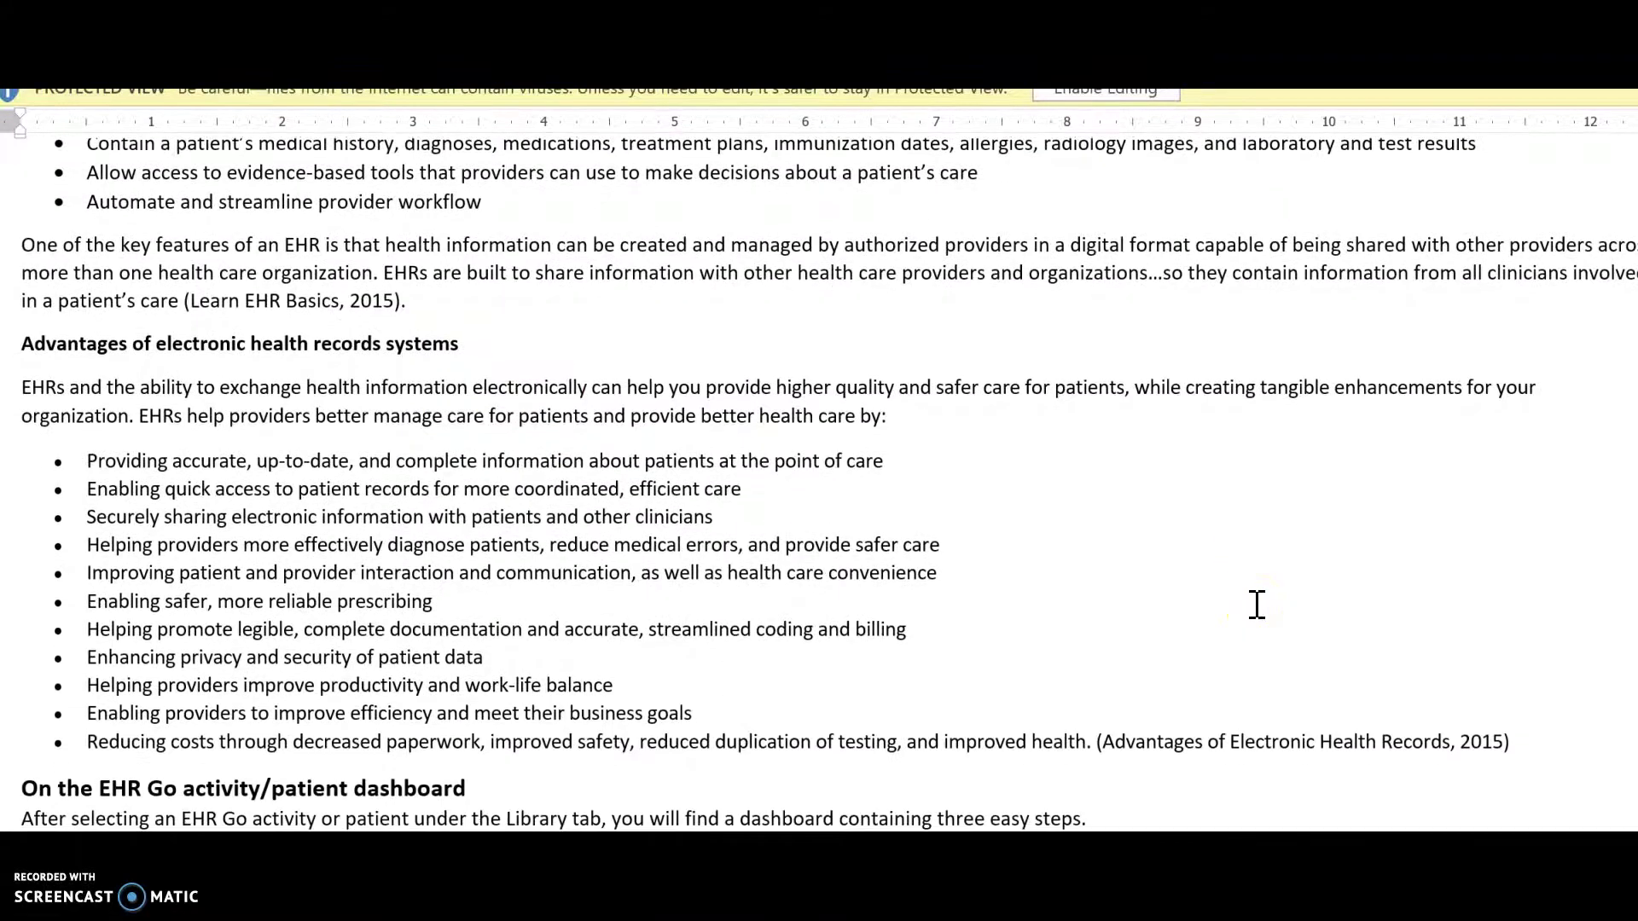
pyautogui.scroll(-3, 1322, 552)
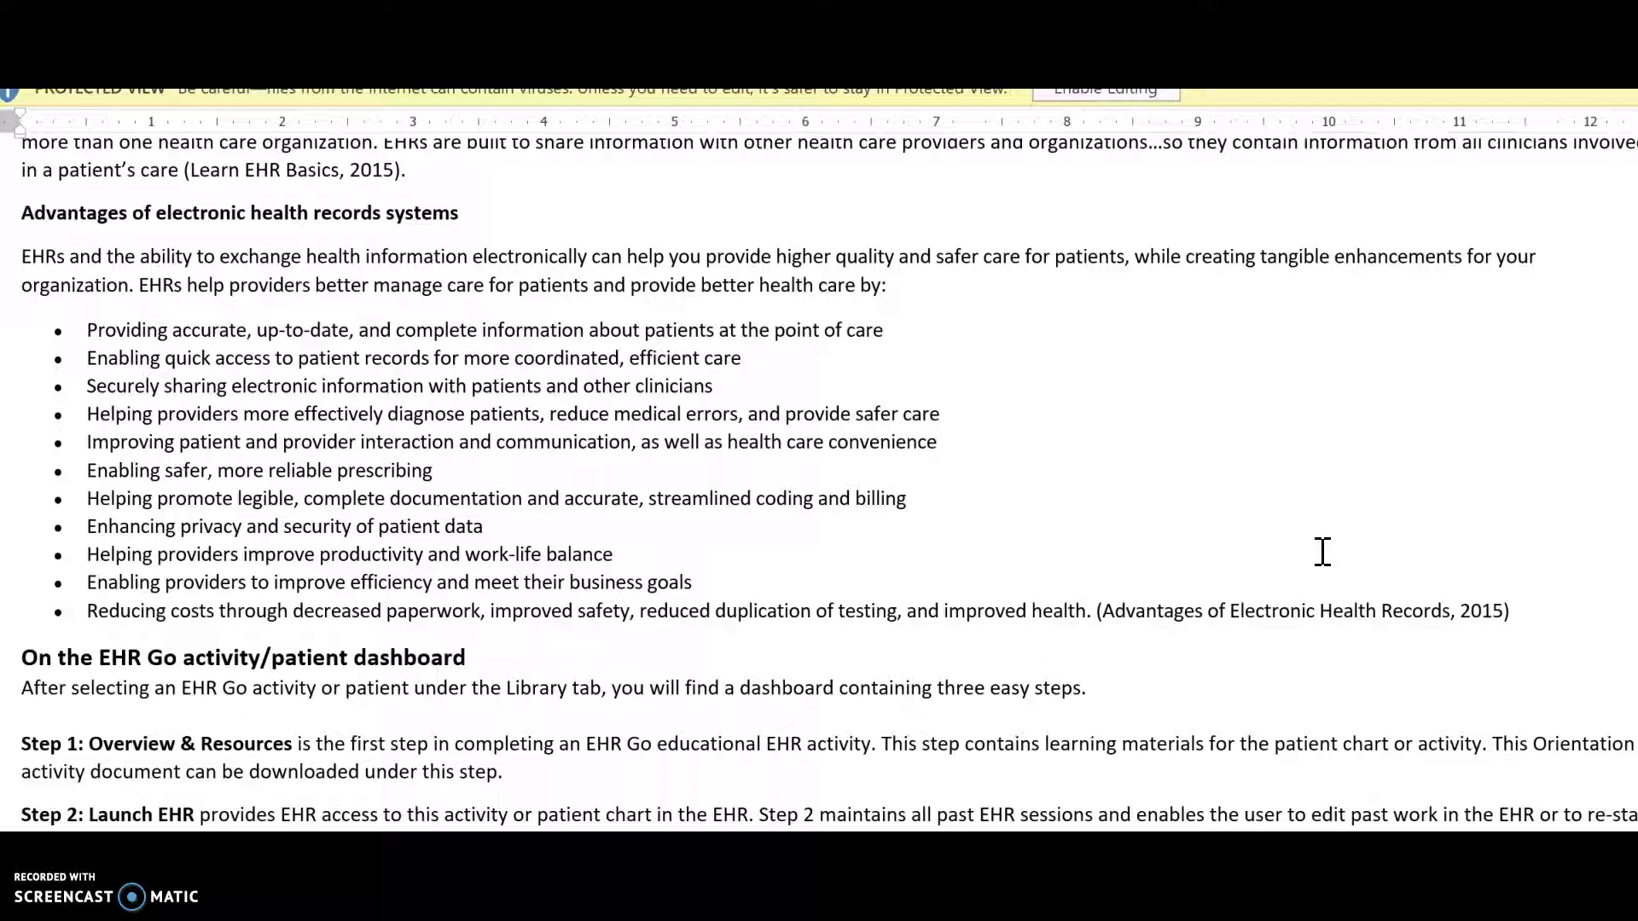
pyautogui.click(1285, 554)
pyautogui.scroll(-2, 1286, 554)
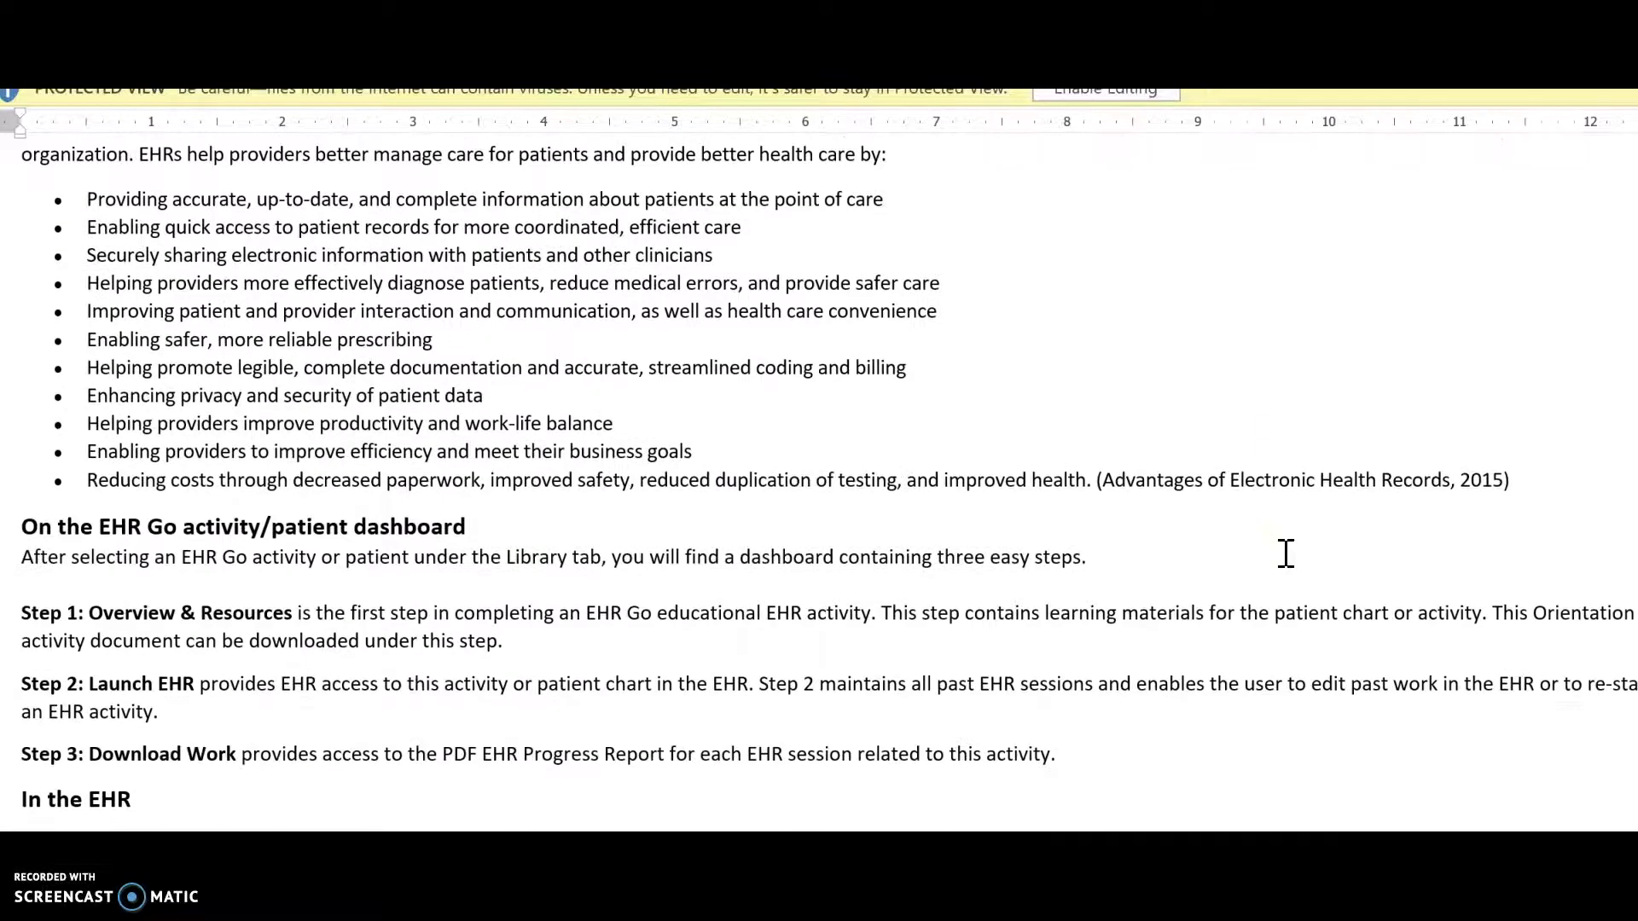
pyautogui.scroll(-4, 1285, 553)
pyautogui.click(344, 290)
pyautogui.moveTo(24, 264); pyautogui.dragTo(459, 271)
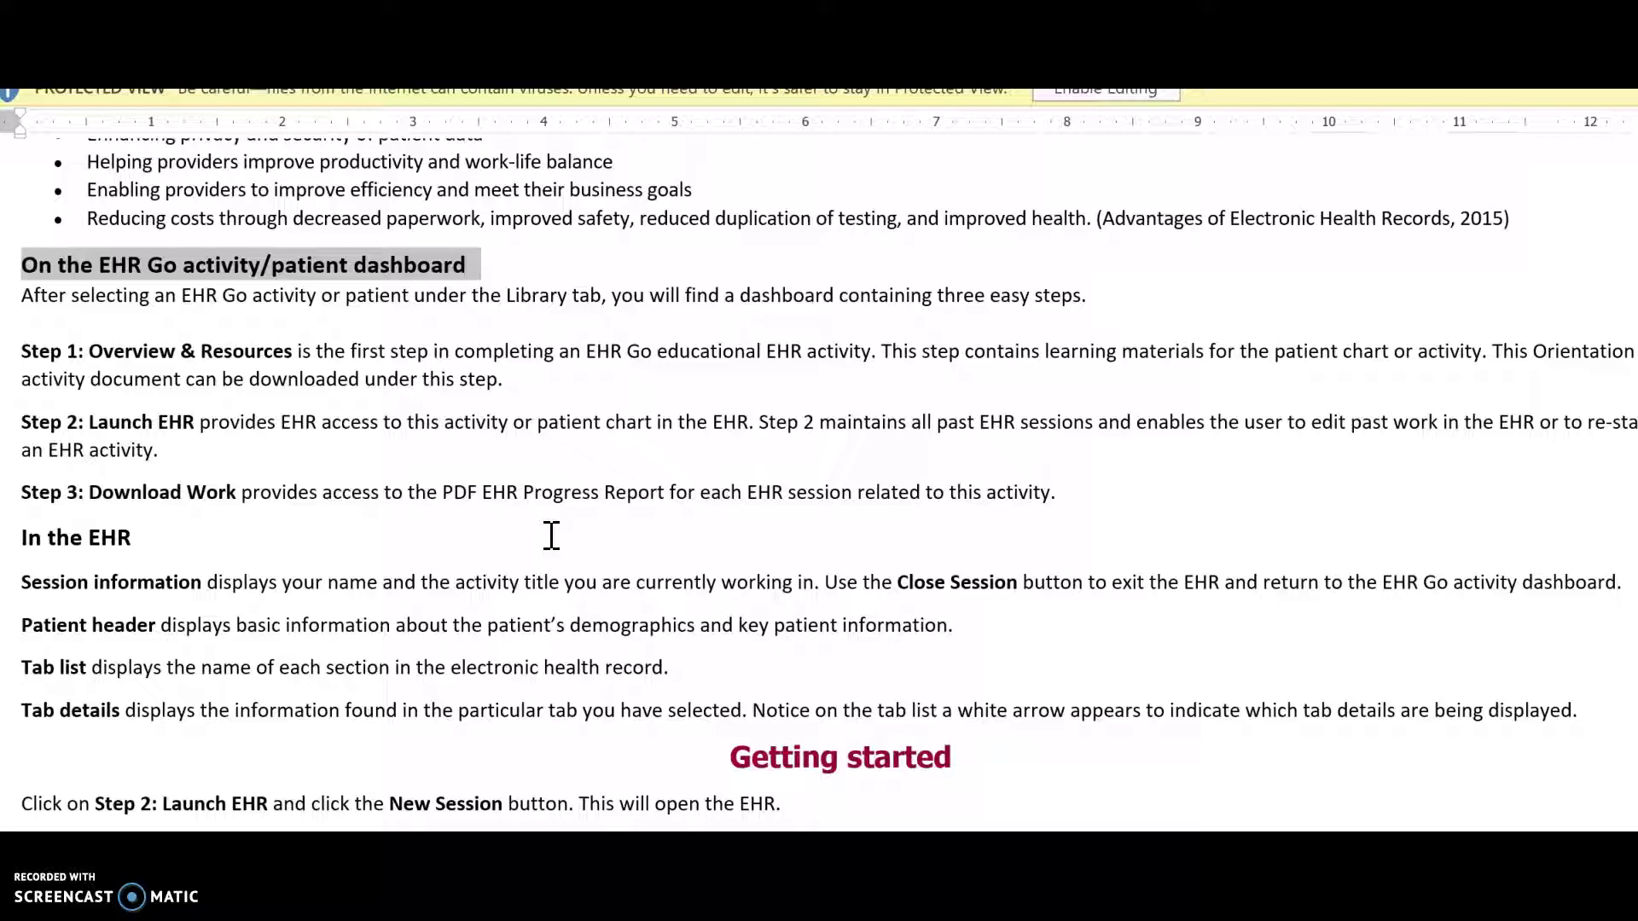
# Scroll down the Protected View worksheet toward the Overview tab questions.
pyautogui.scroll(-4, 1049, 595)
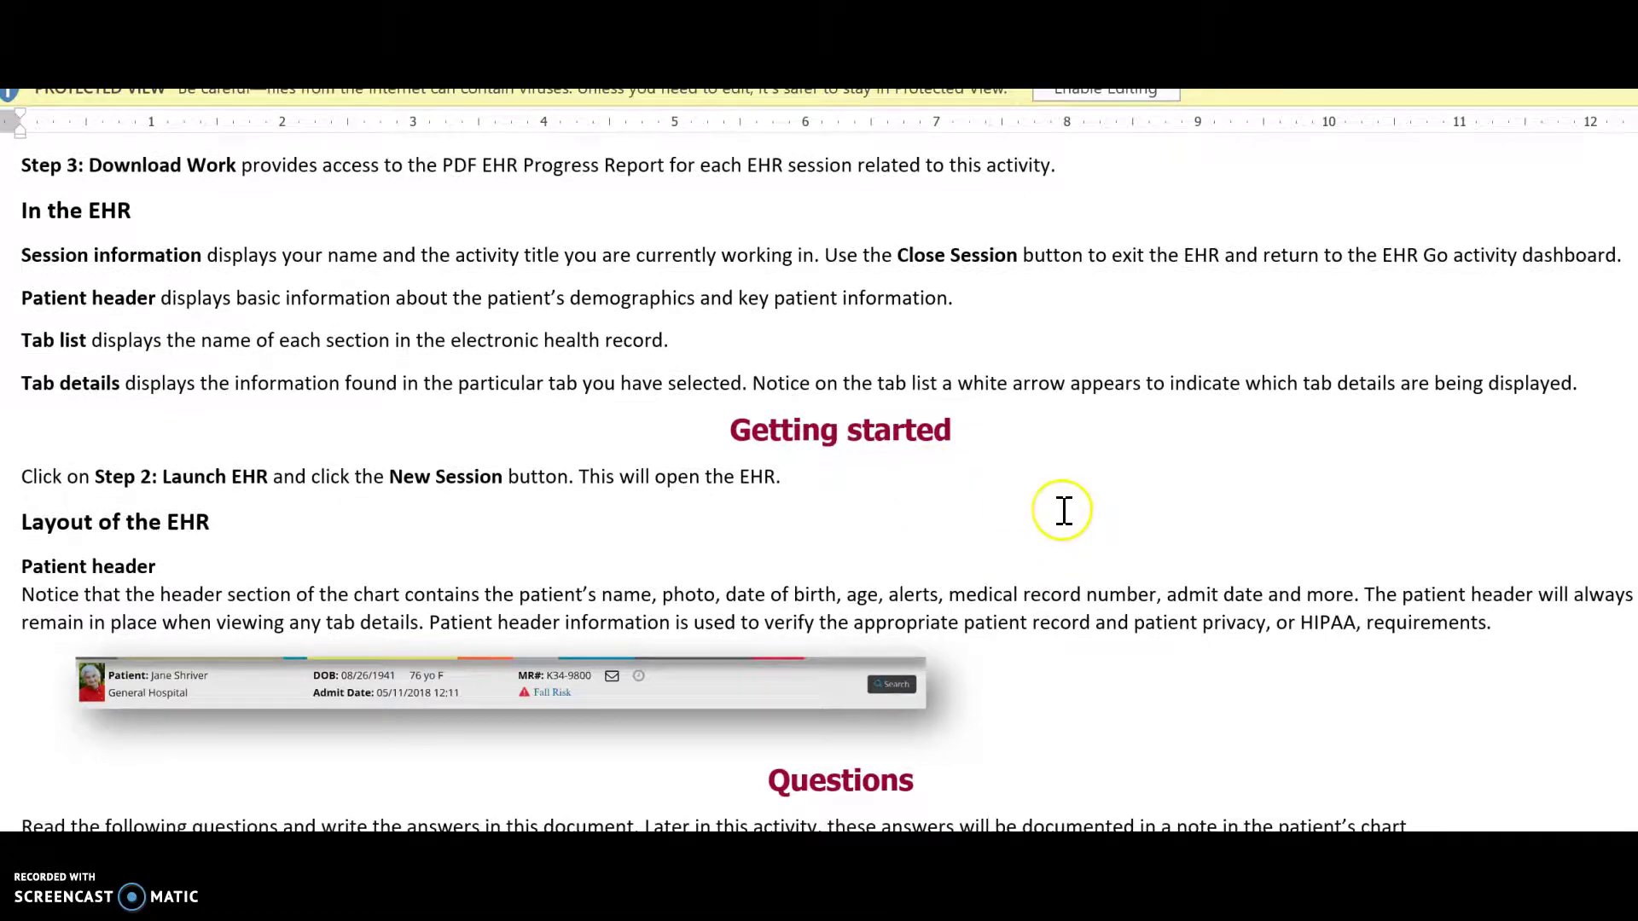
pyautogui.scroll(-2, 1060, 508)
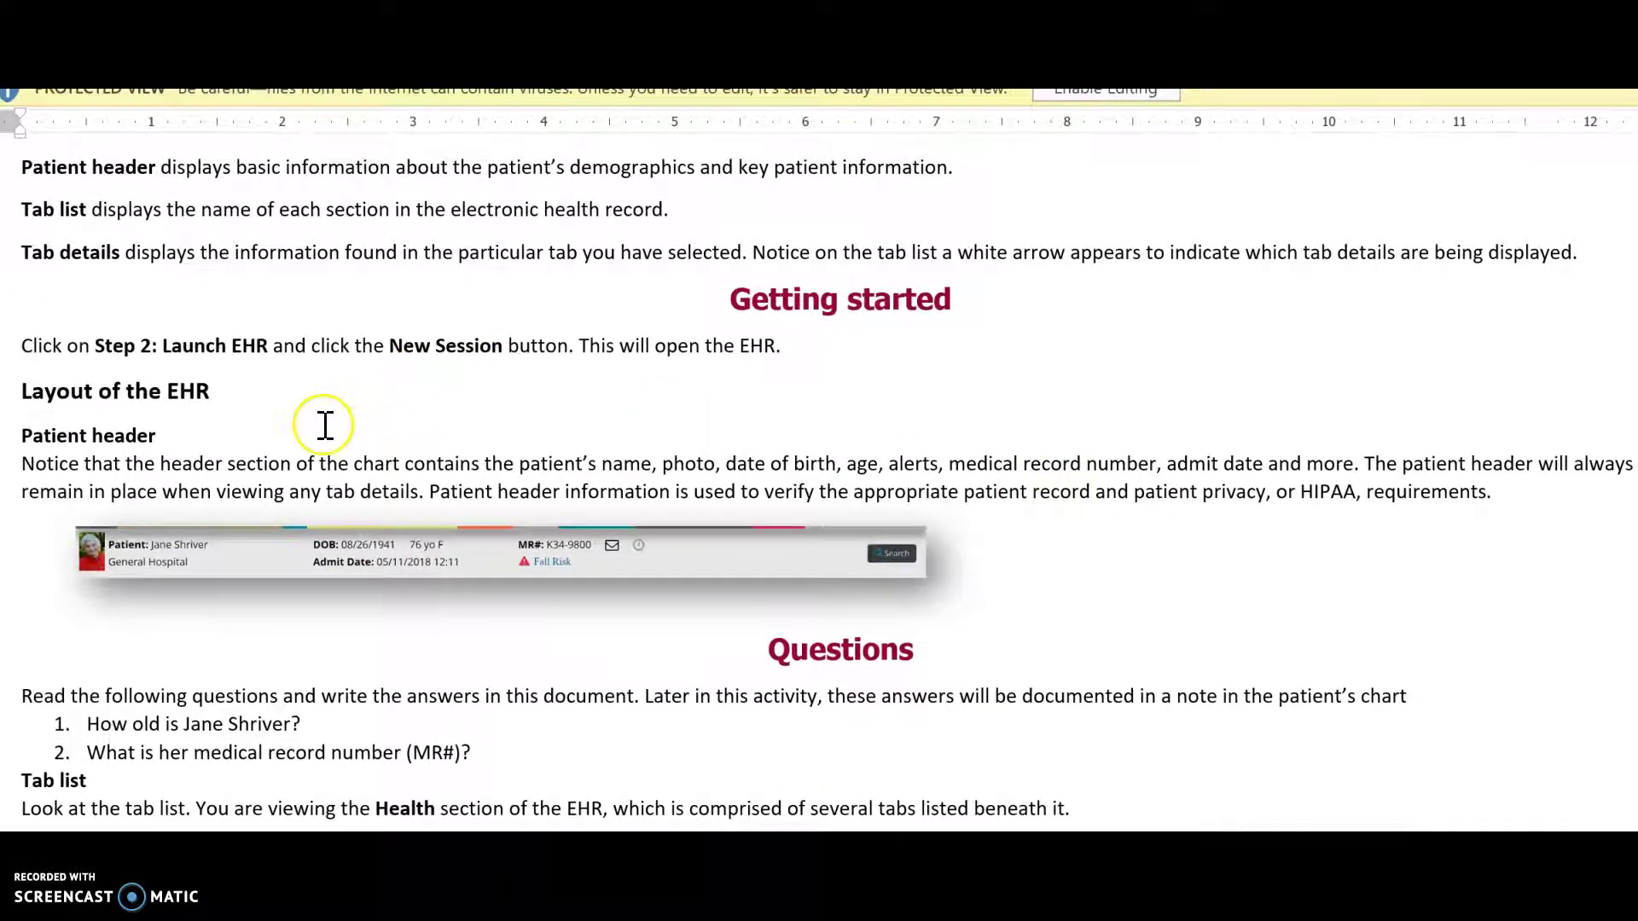
pyautogui.scroll(-3, 982, 528)
pyautogui.scroll(-3, 982, 528)
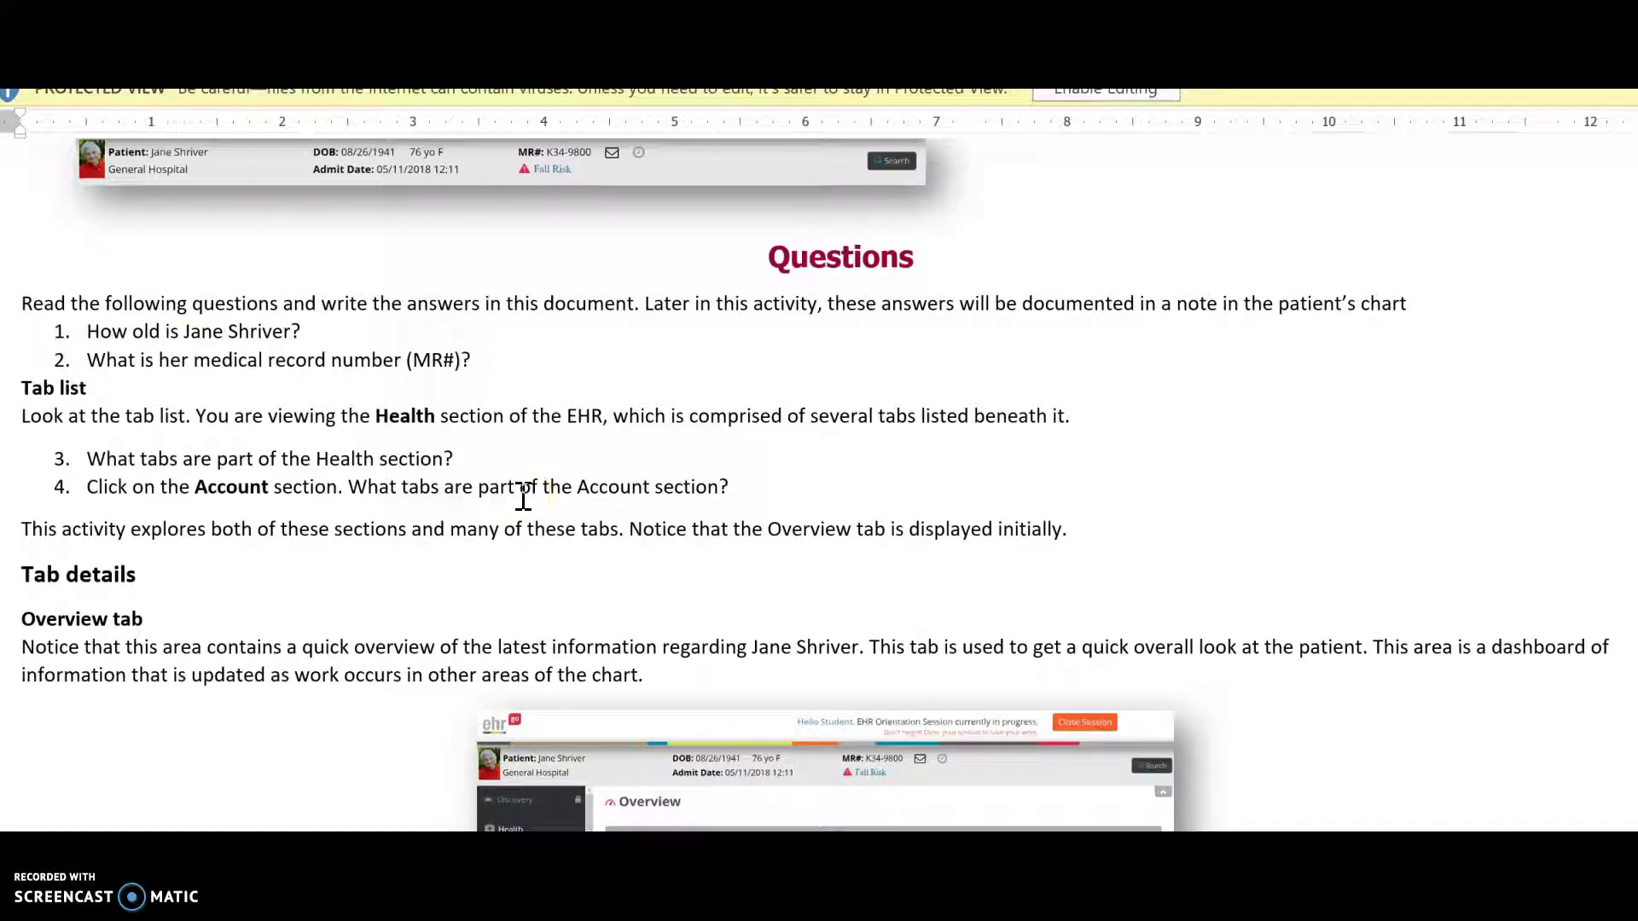
pyautogui.click(620, 549)
# Select Overview questions 5–13, then deselect them by clicking after 'needed.'.
pyautogui.scroll(3, 566, 424)
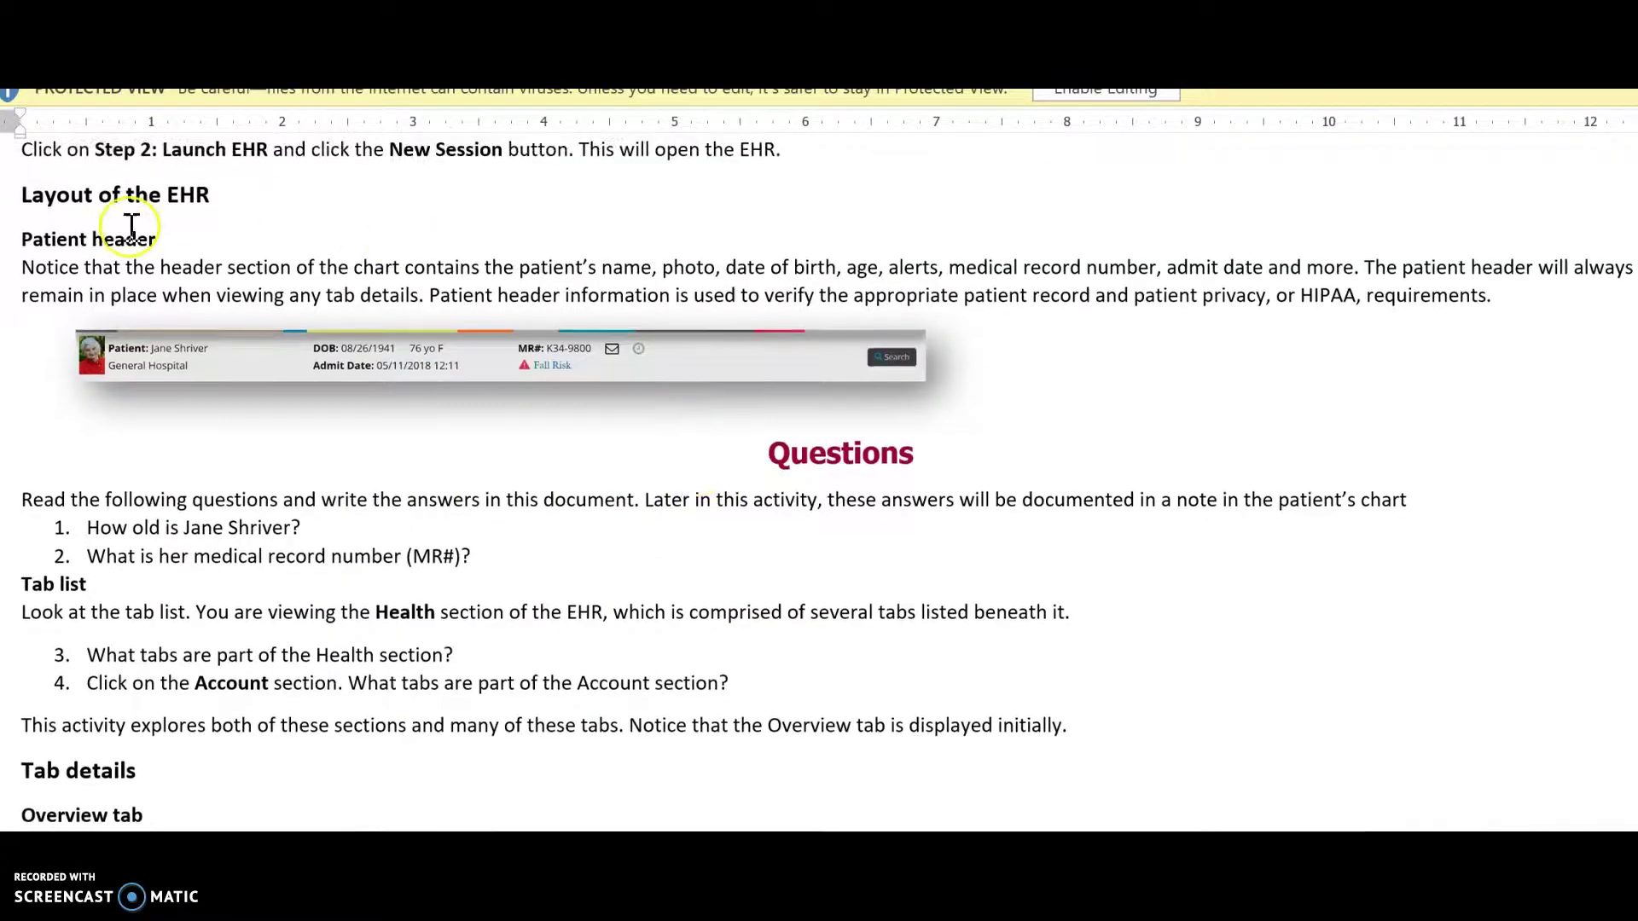
pyautogui.scroll(-4, 682, 512)
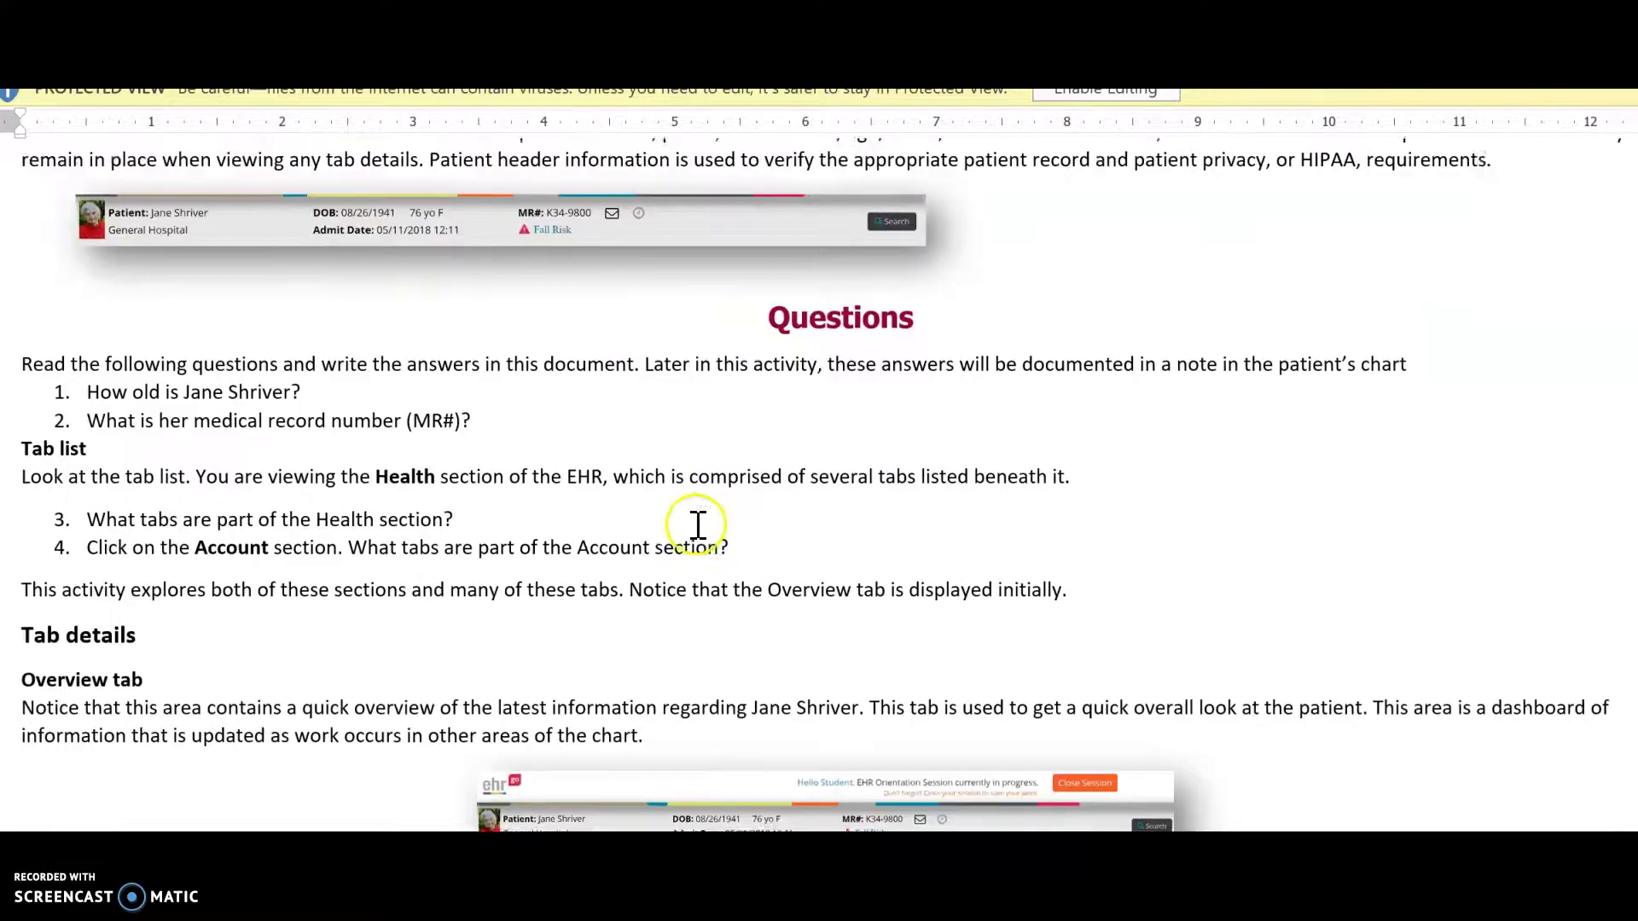
pyautogui.scroll(-2, 696, 535)
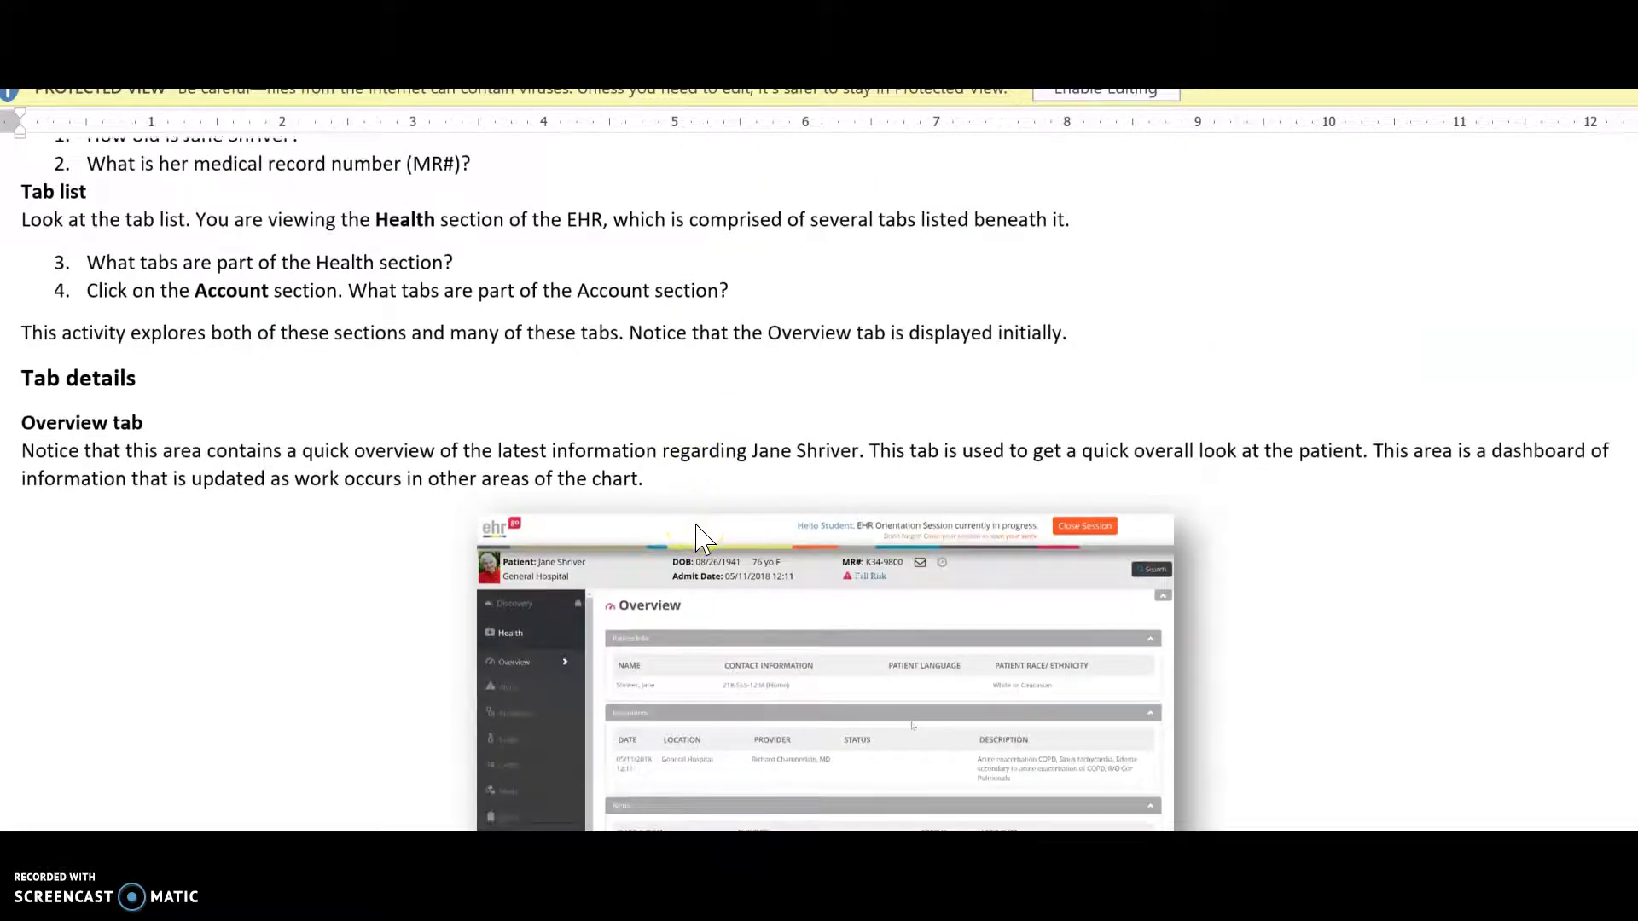
pyautogui.scroll(-2, 358, 407)
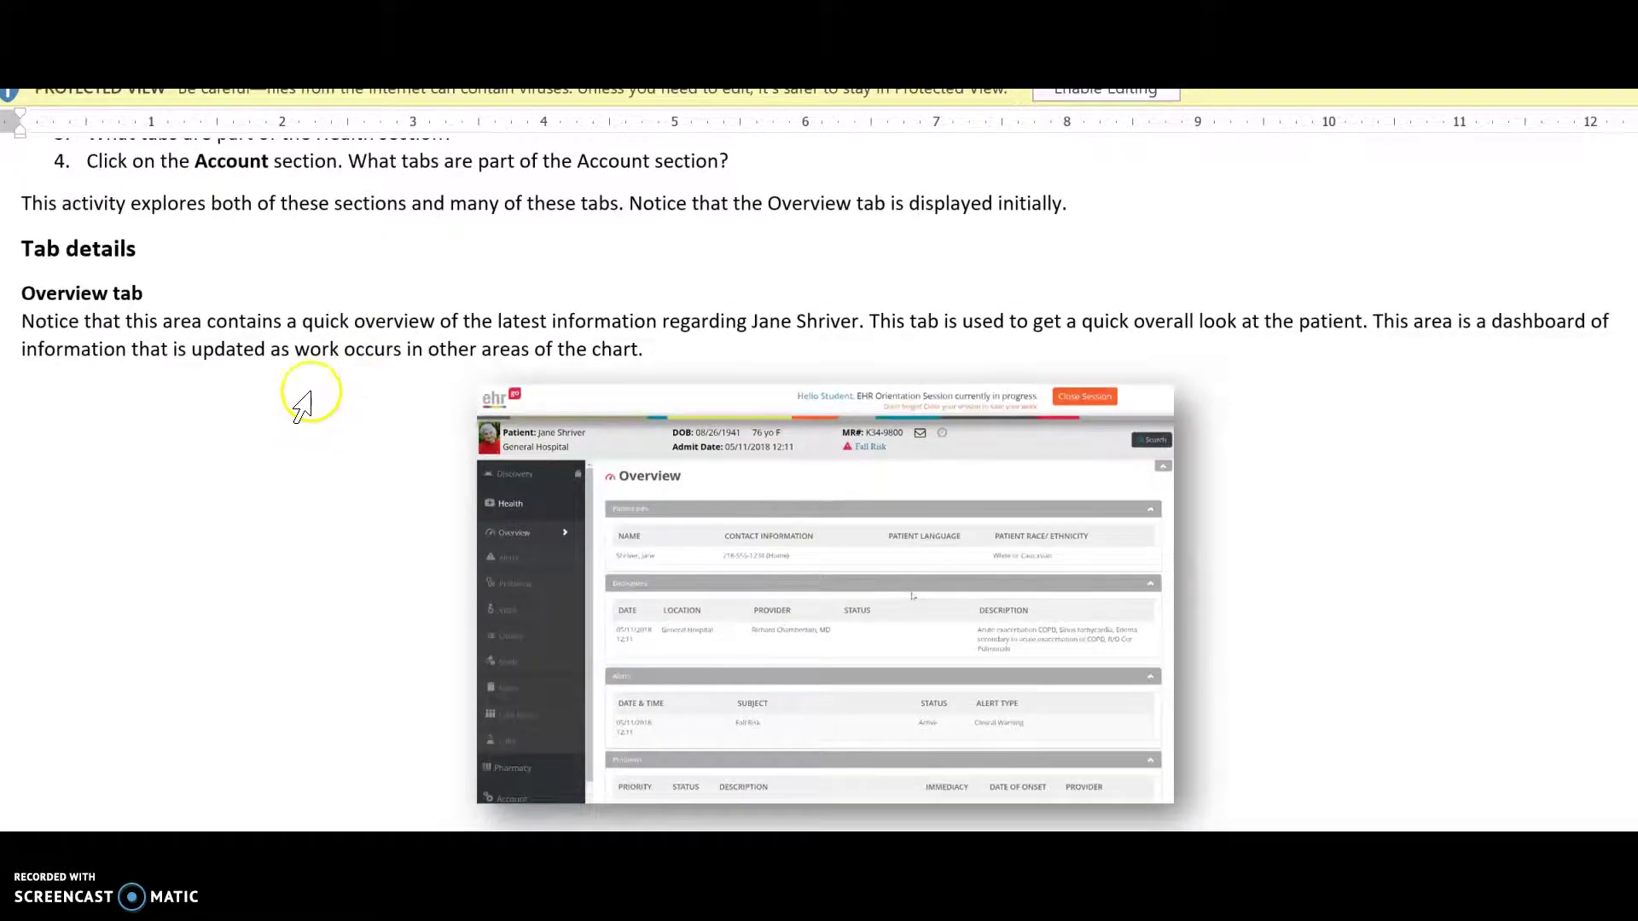
pyautogui.scroll(-3, 888, 597)
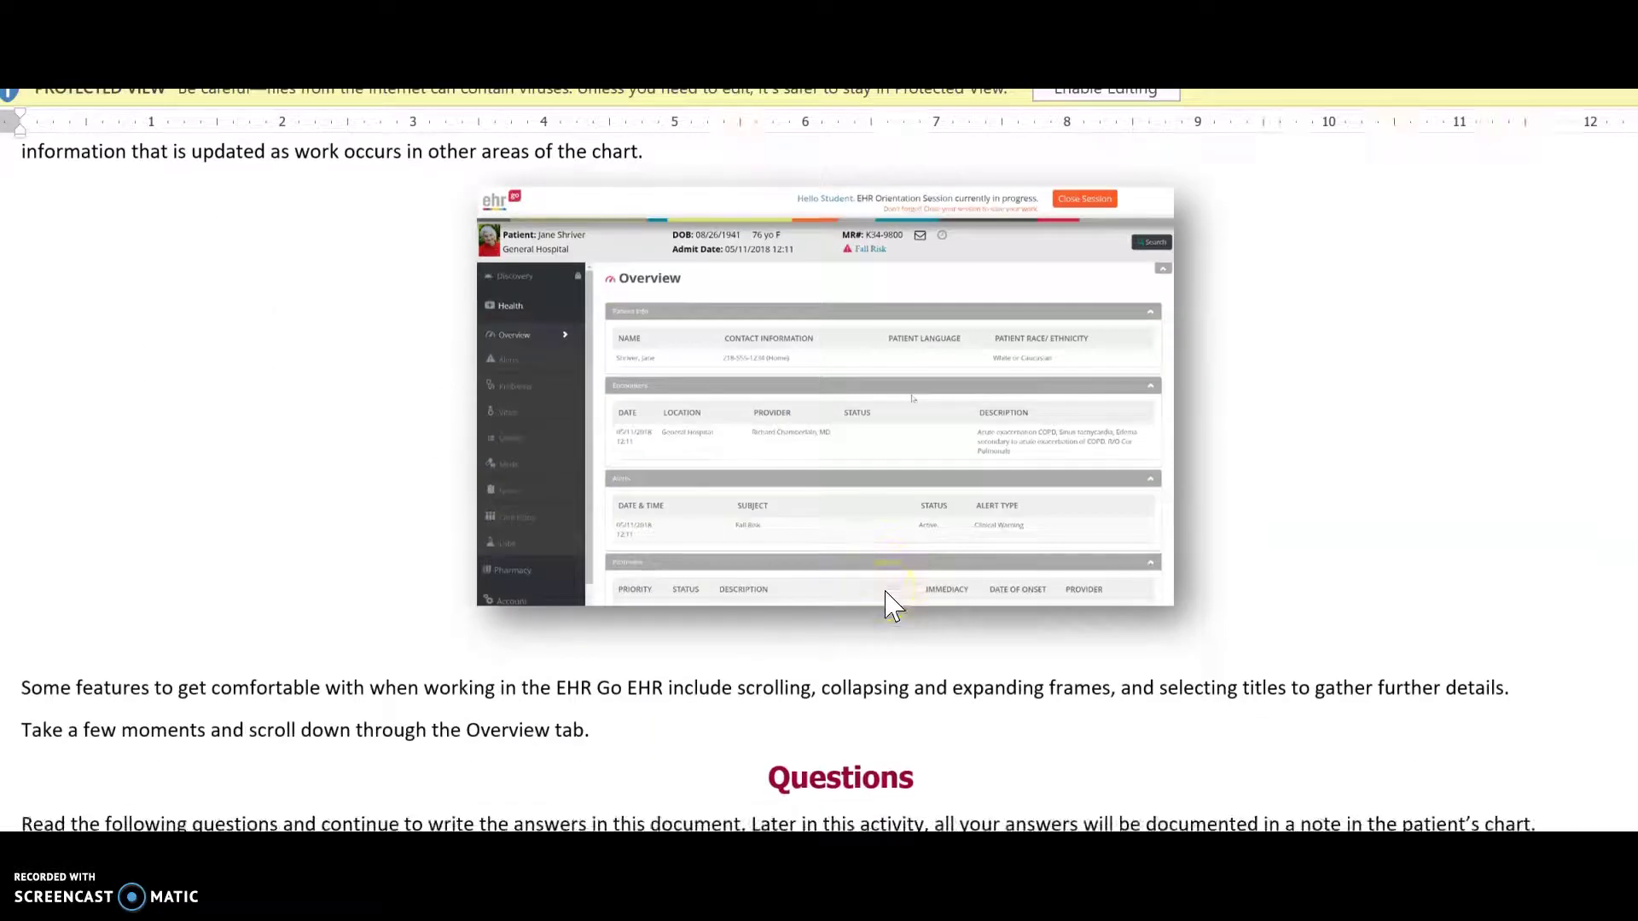
pyautogui.scroll(-6, 888, 602)
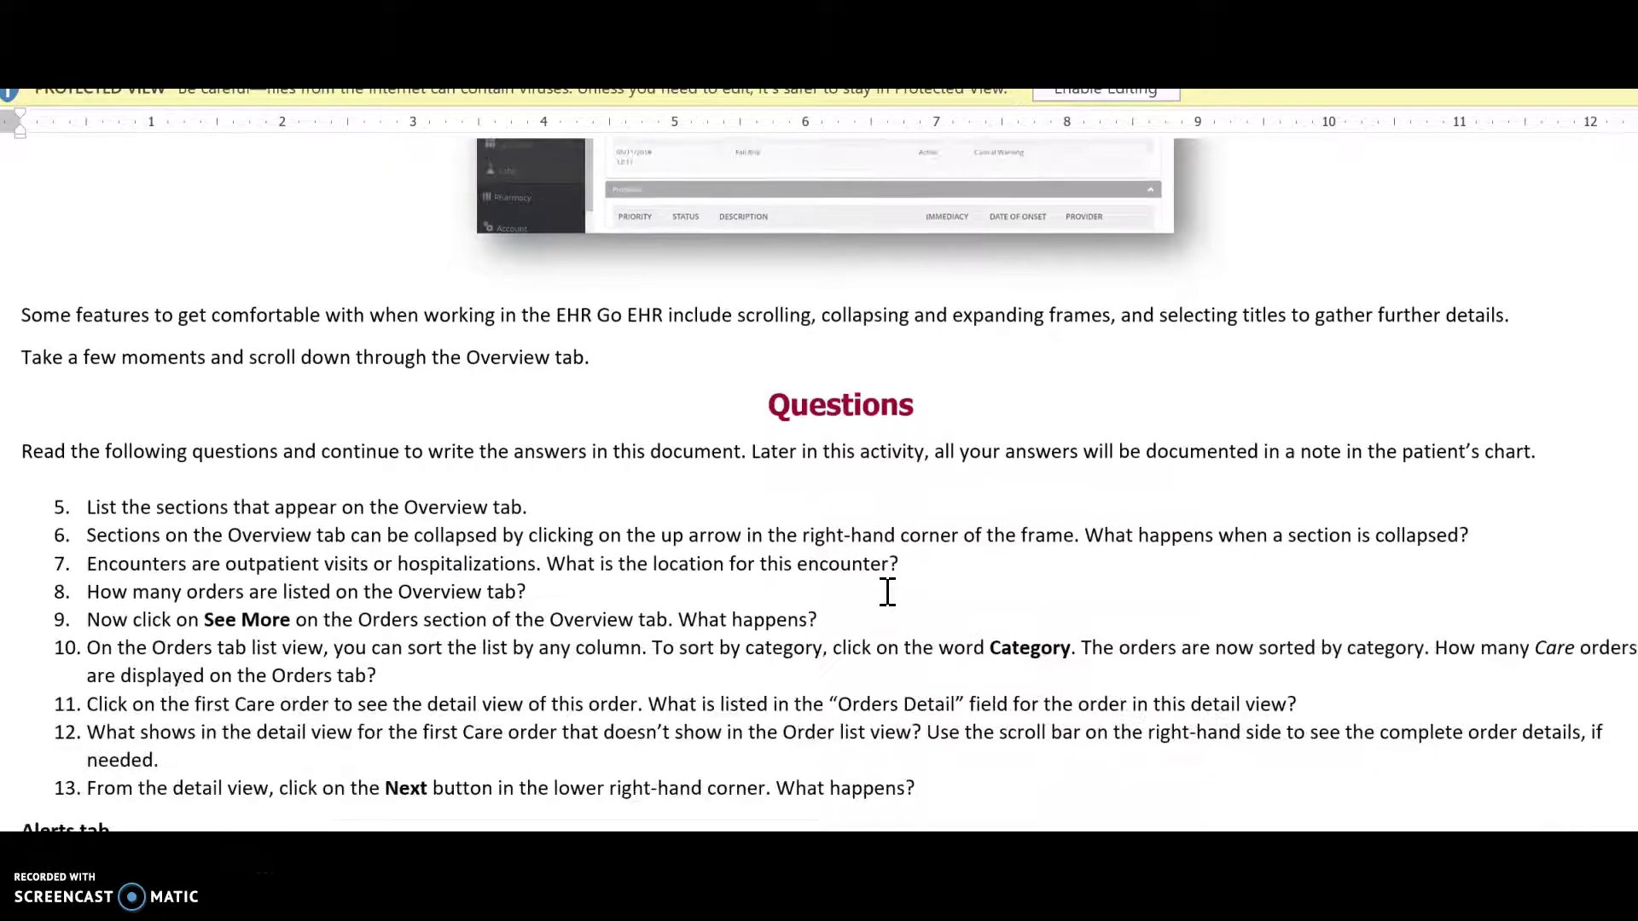
pyautogui.scroll(-2, 887, 546)
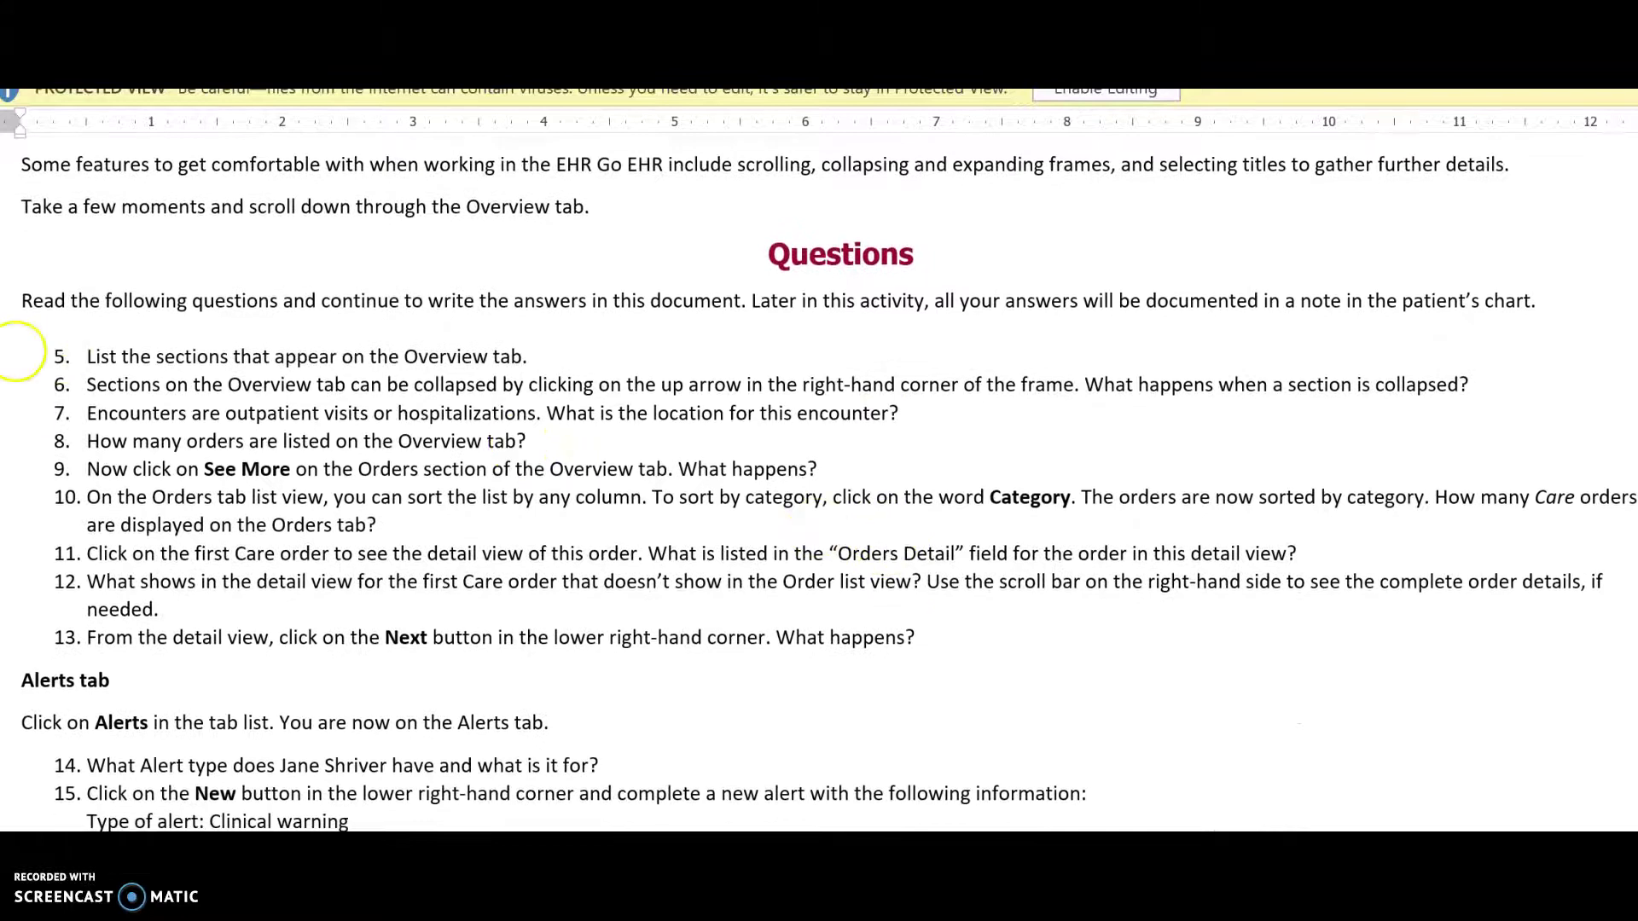
pyautogui.moveTo(50, 358); pyautogui.dragTo(348, 658)
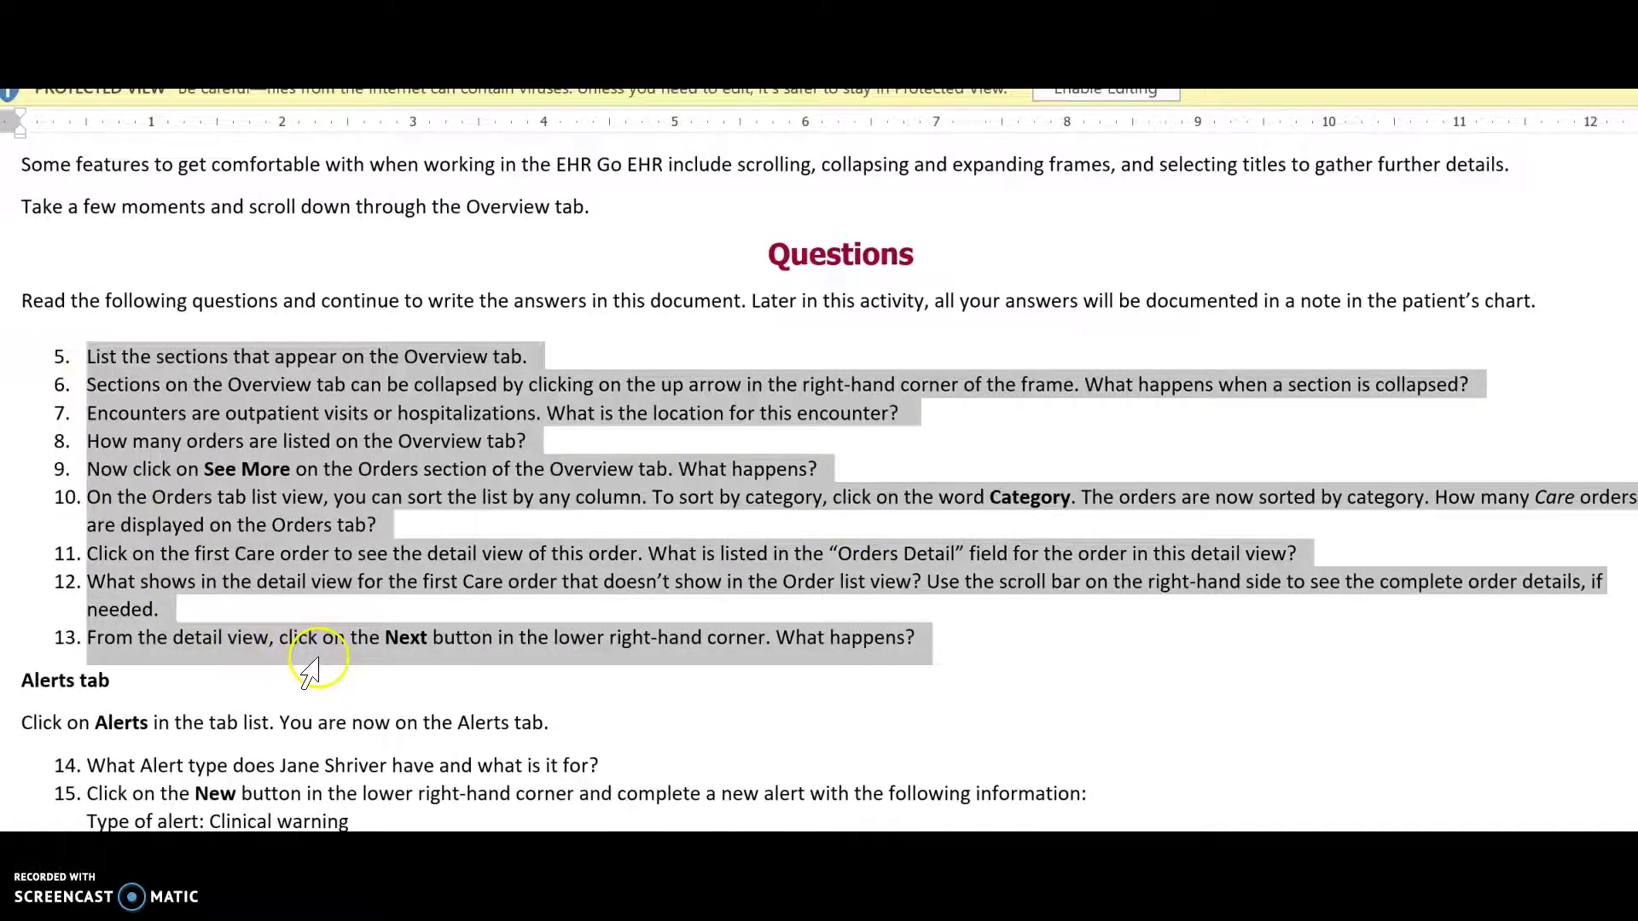
pyautogui.scroll(-4, 995, 588)
pyautogui.scroll(1, 981, 665)
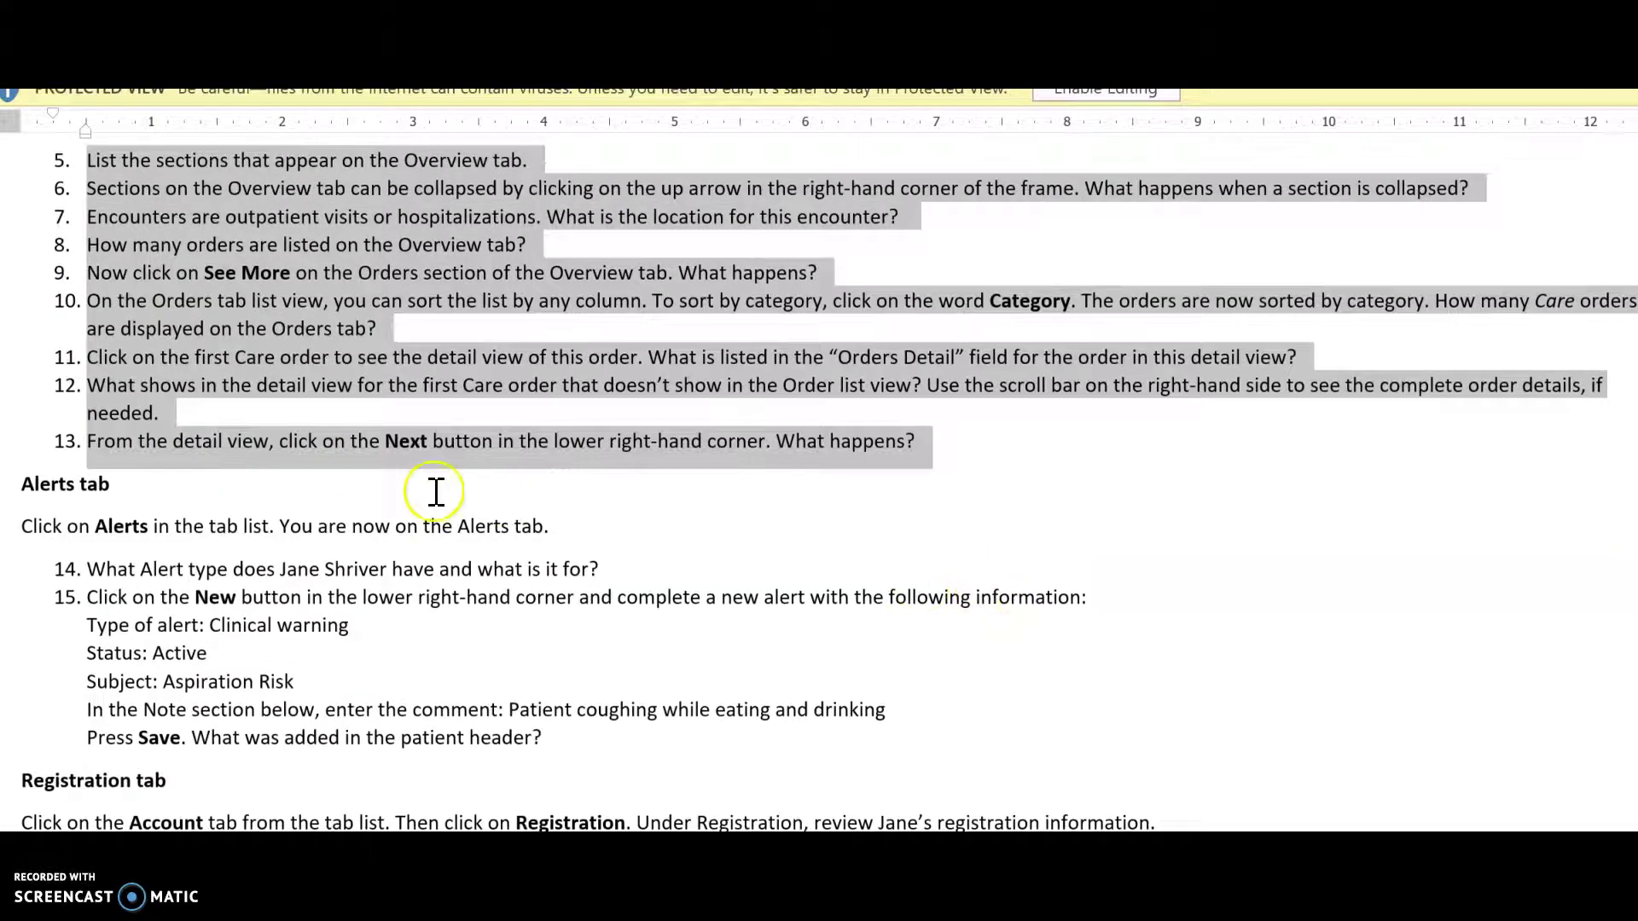
pyautogui.click(232, 415)
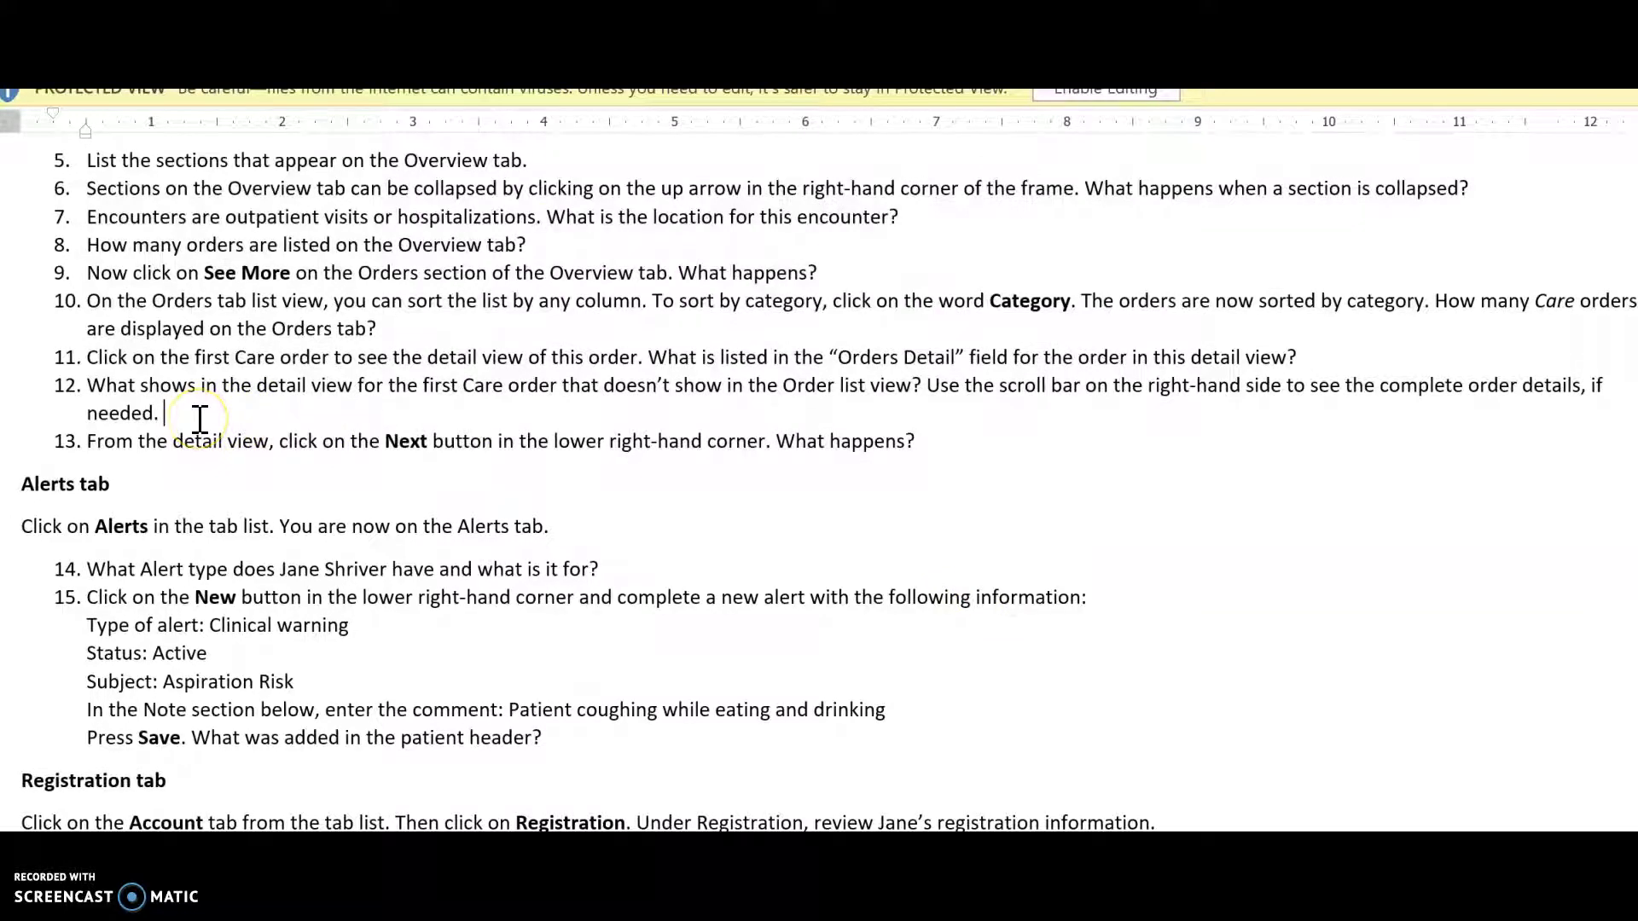
pyautogui.click(1086, 95)
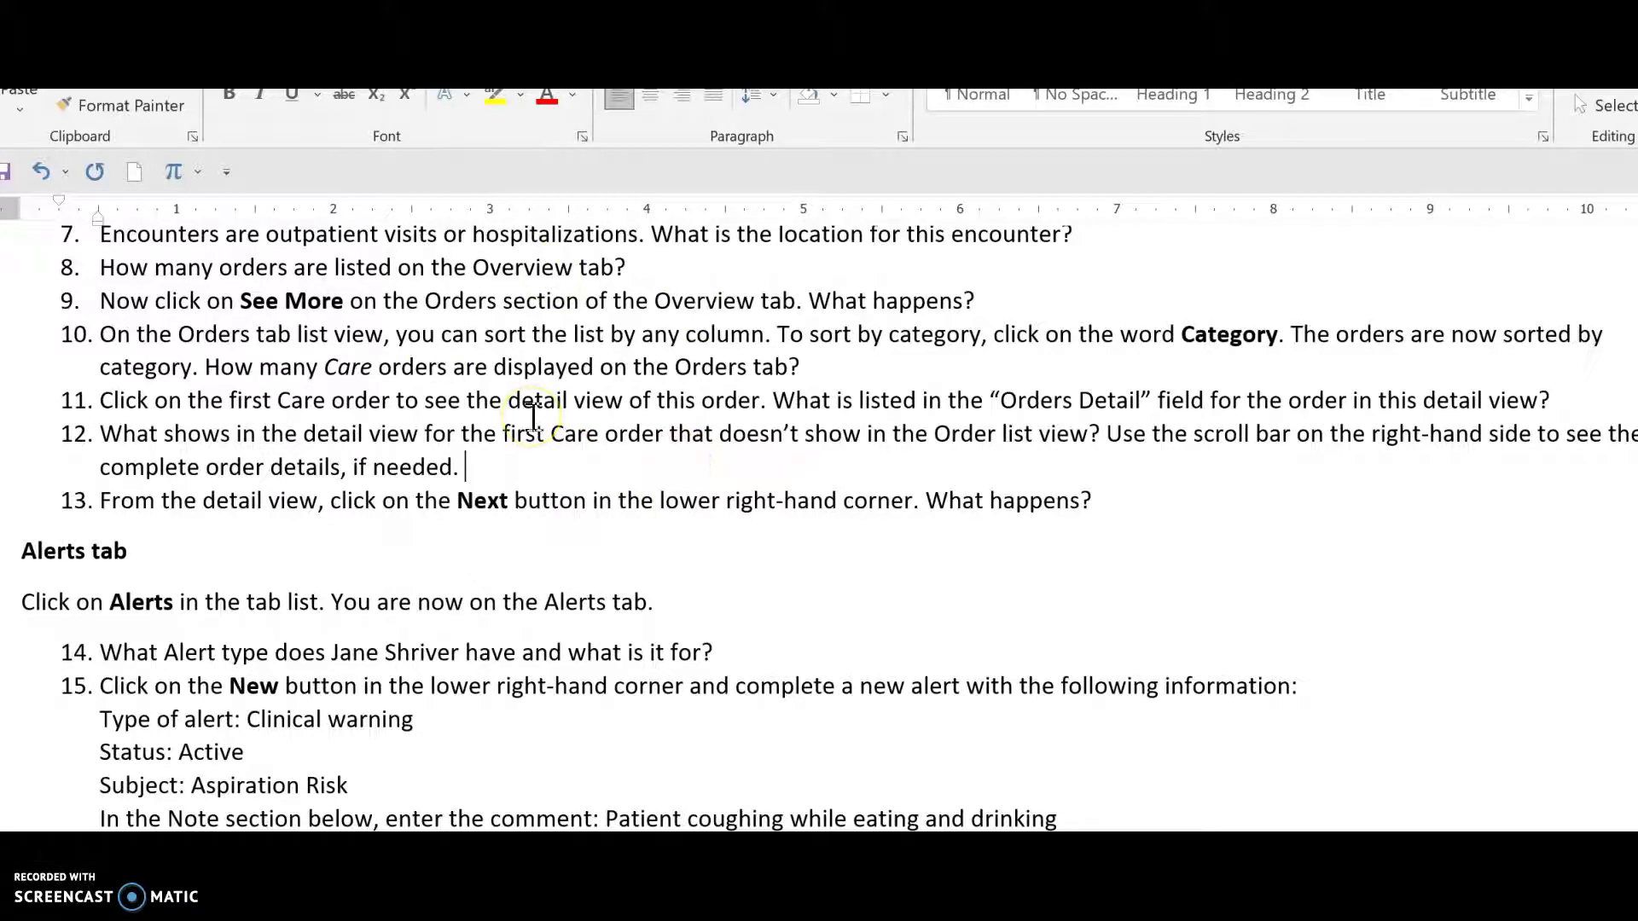
pyautogui.click(783, 533)
pyautogui.scroll(-3, 783, 533)
pyautogui.scroll(2, 783, 534)
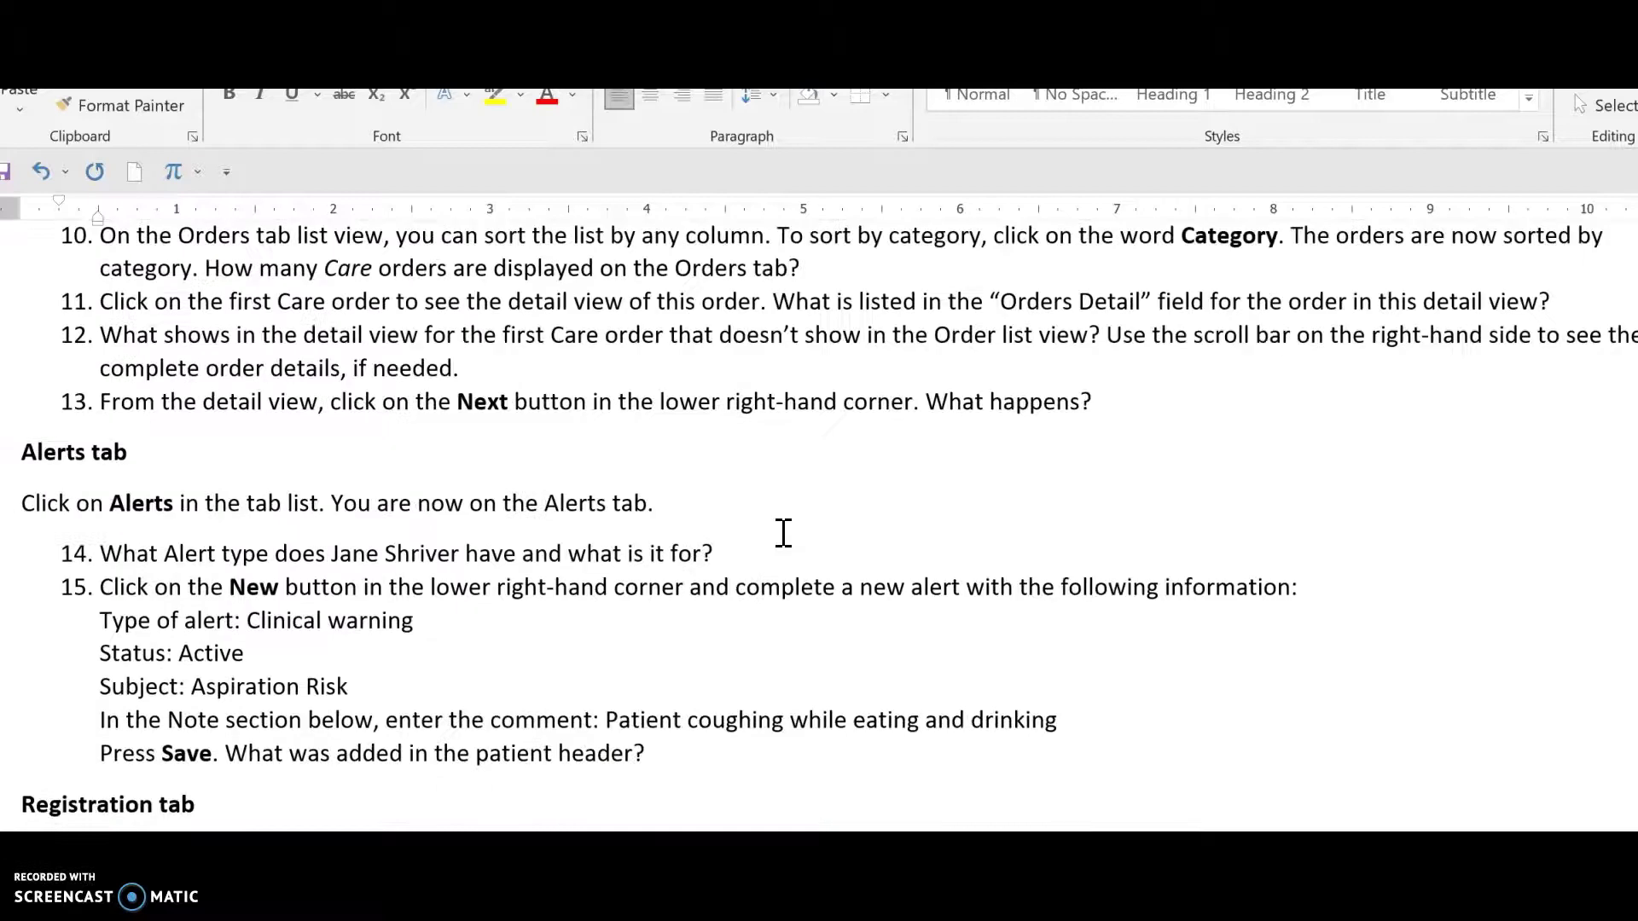
pyautogui.scroll(-2, 783, 533)
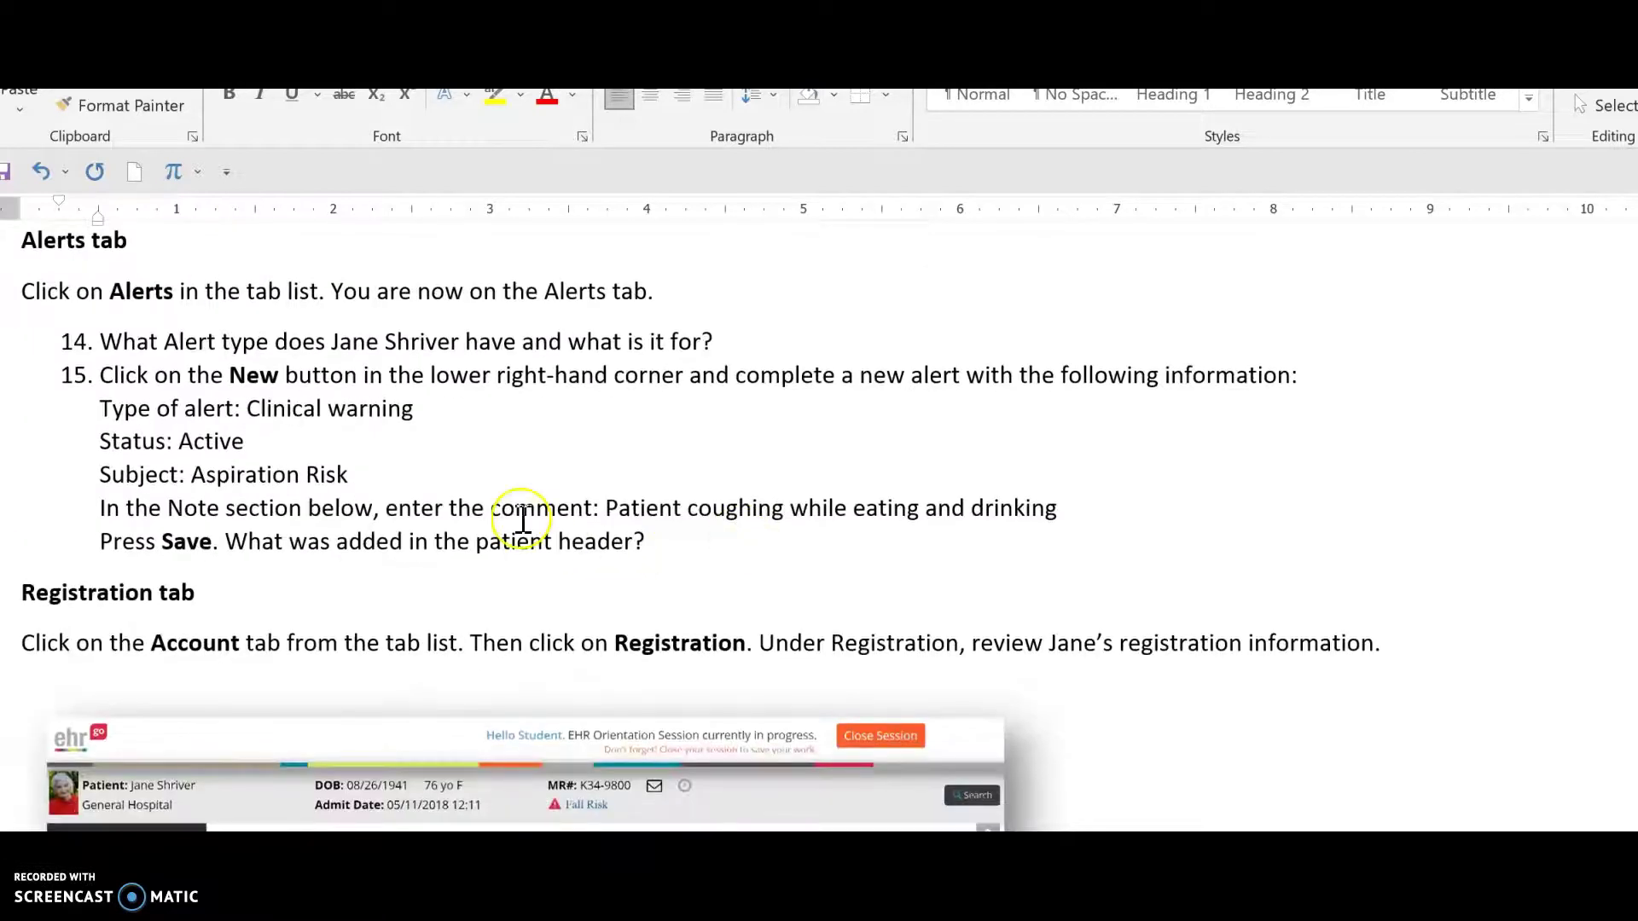
pyautogui.click(111, 397)
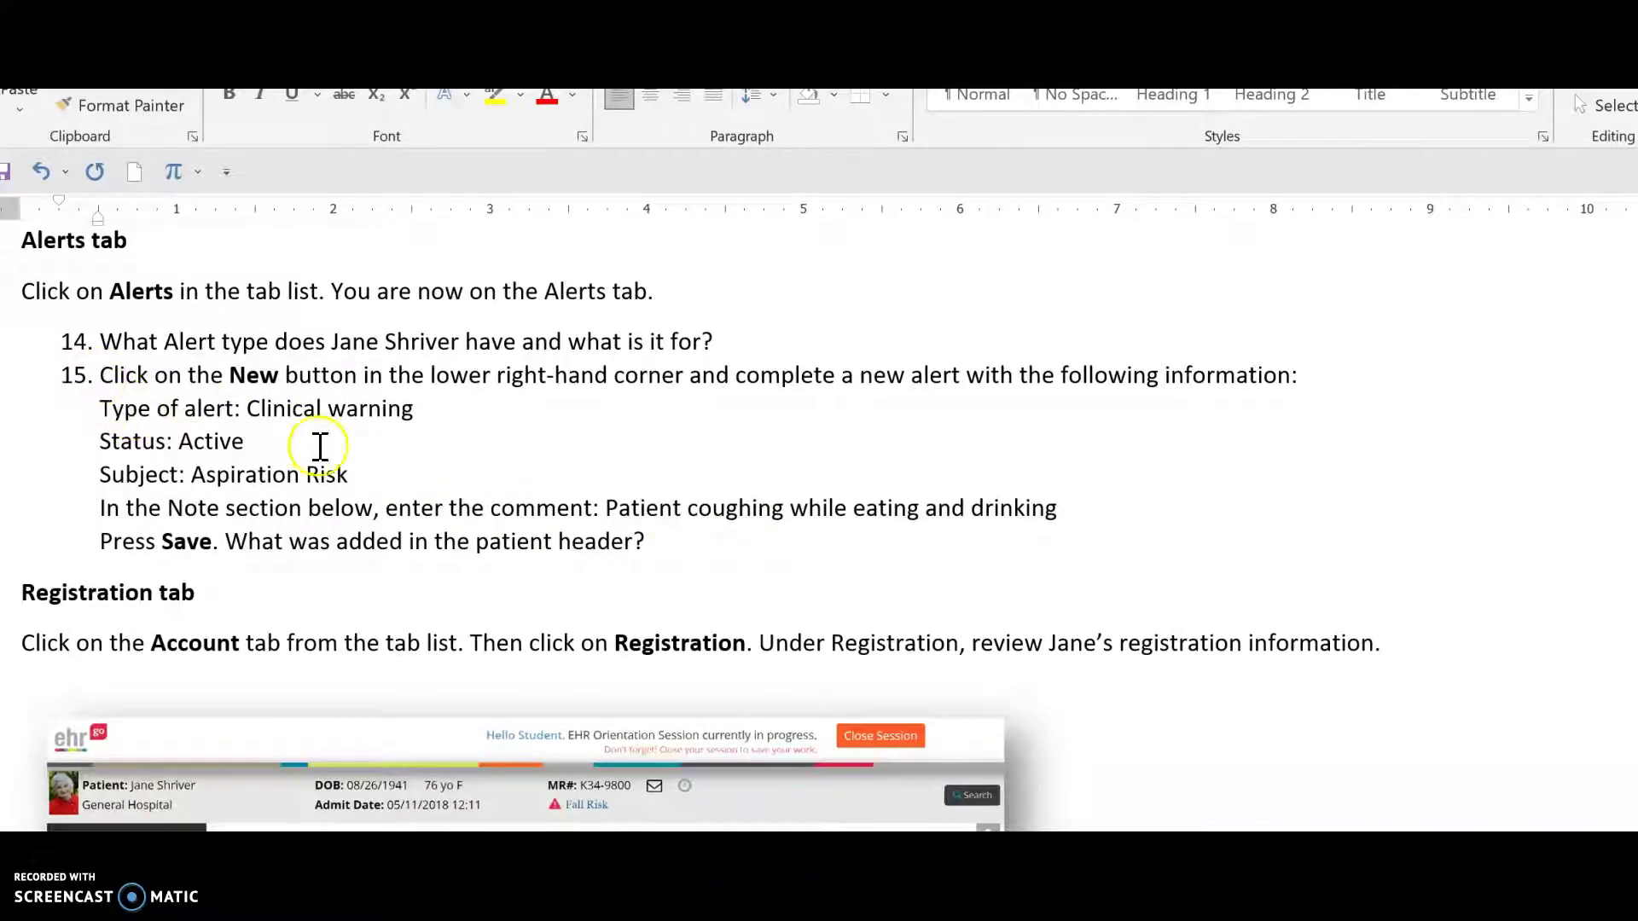
pyautogui.click(439, 410)
pyautogui.click(744, 499)
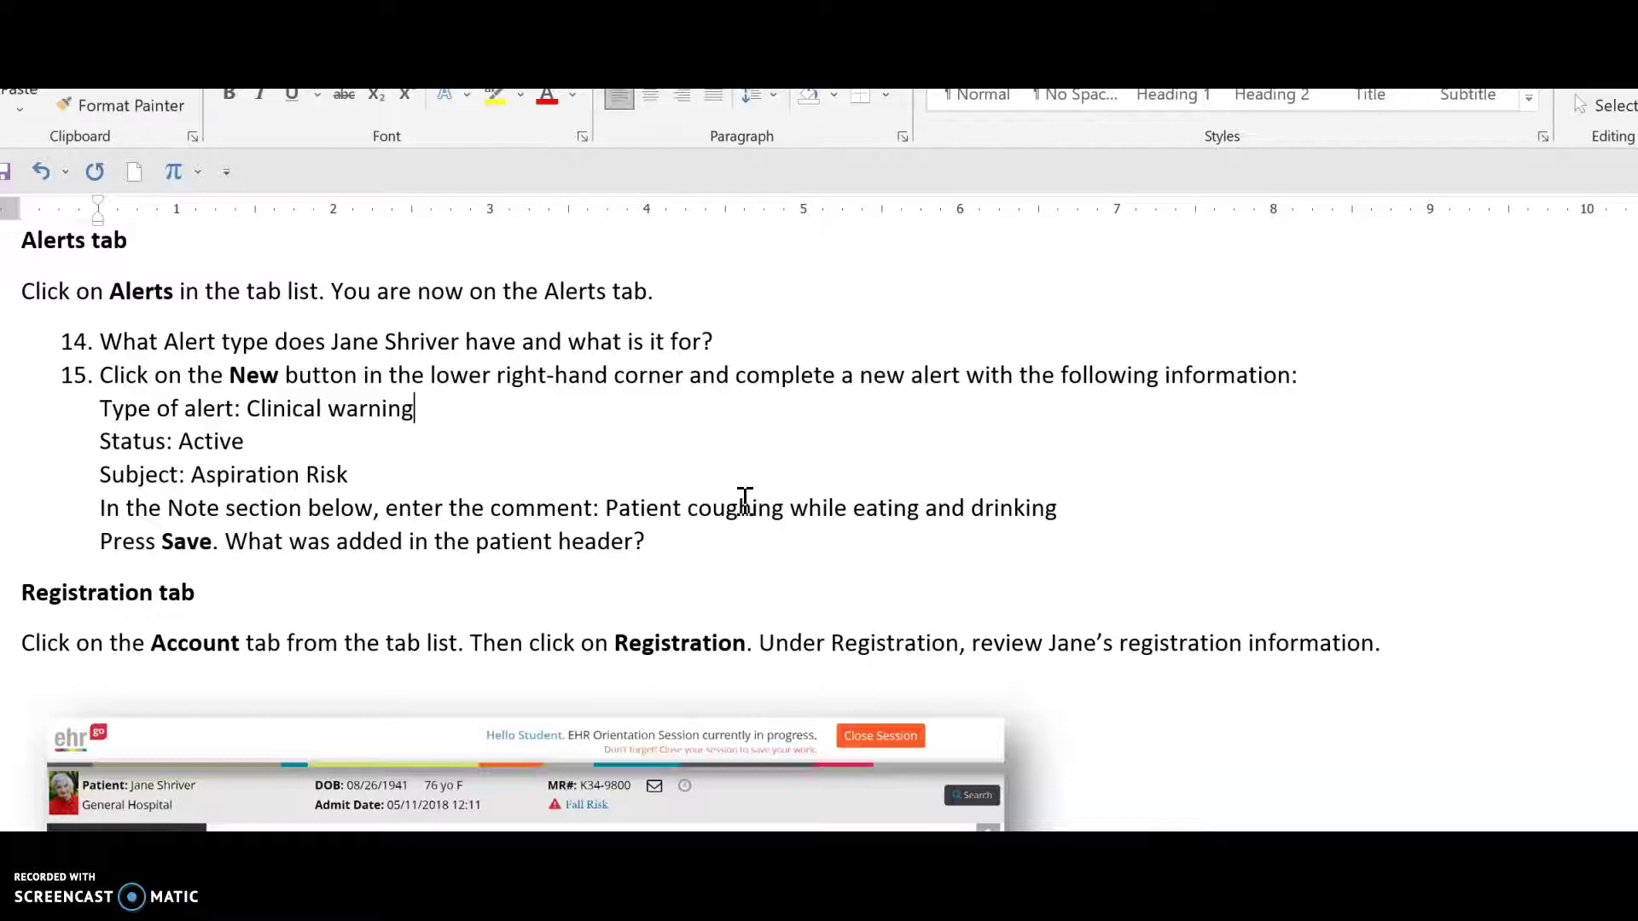
pyautogui.scroll(-6, 855, 498)
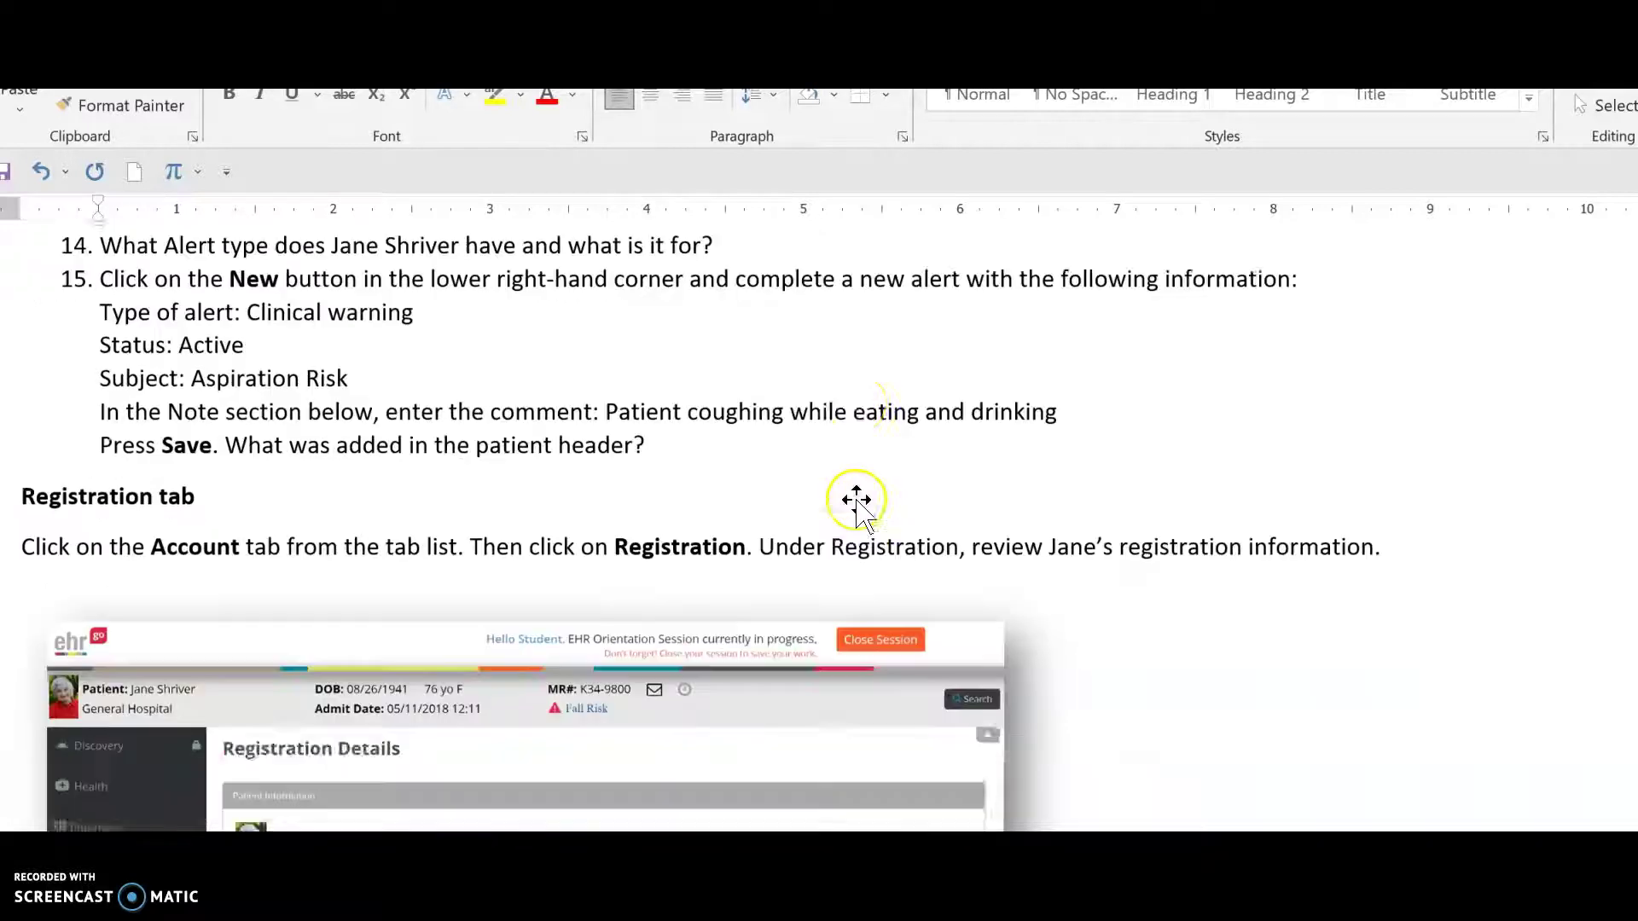
pyautogui.scroll(-6, 856, 498)
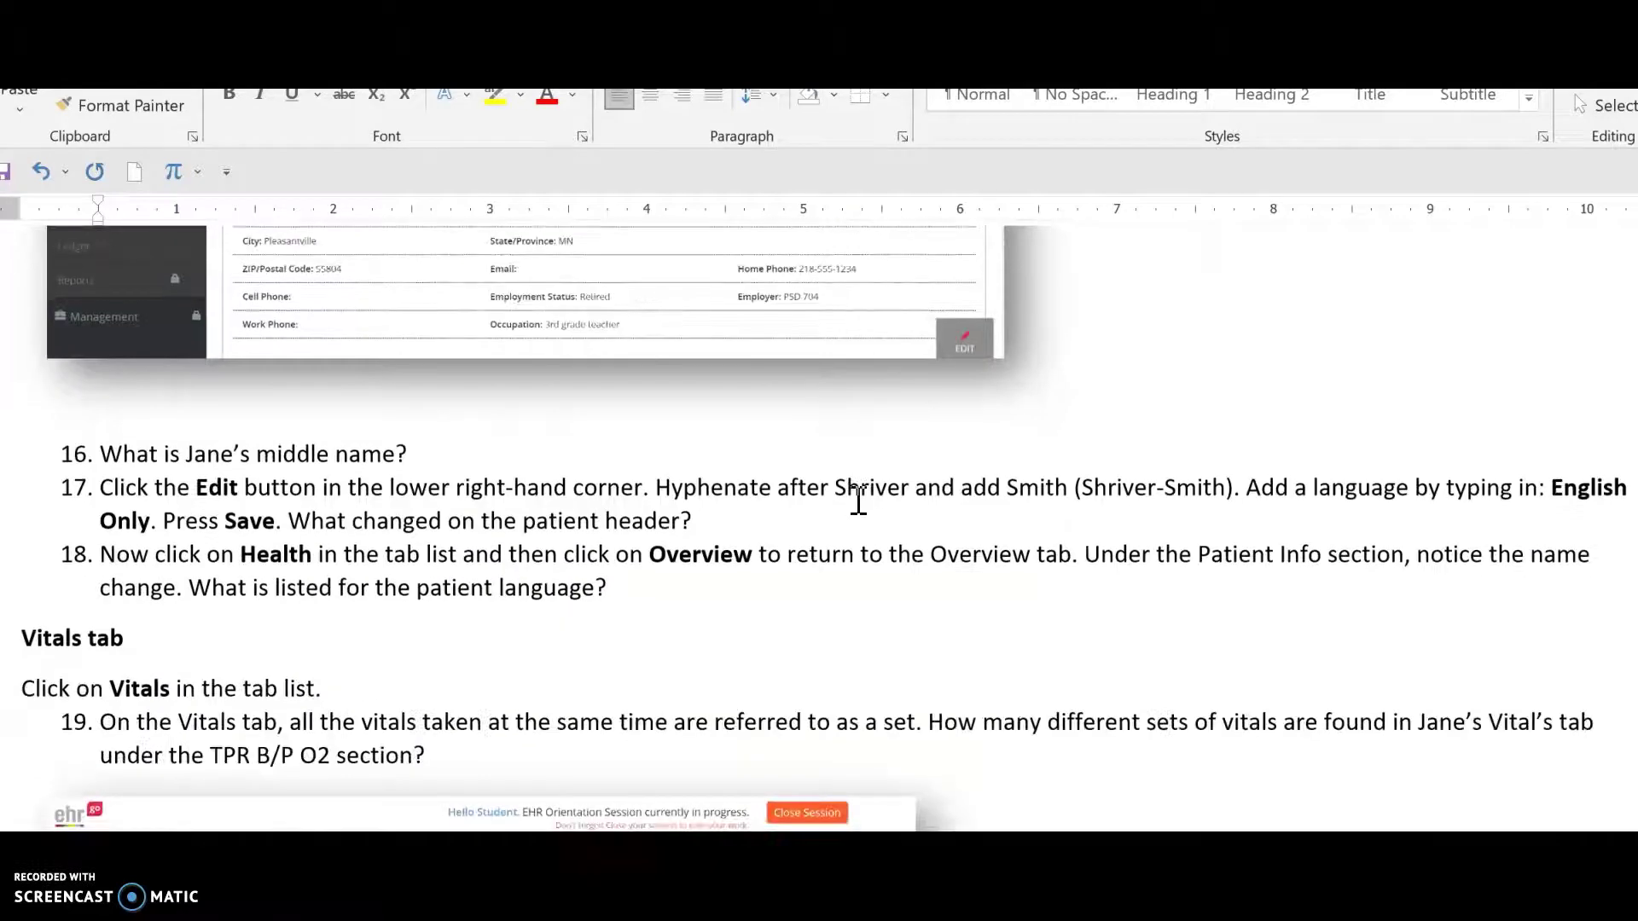
pyautogui.scroll(-2, 855, 504)
pyautogui.scroll(3, 858, 501)
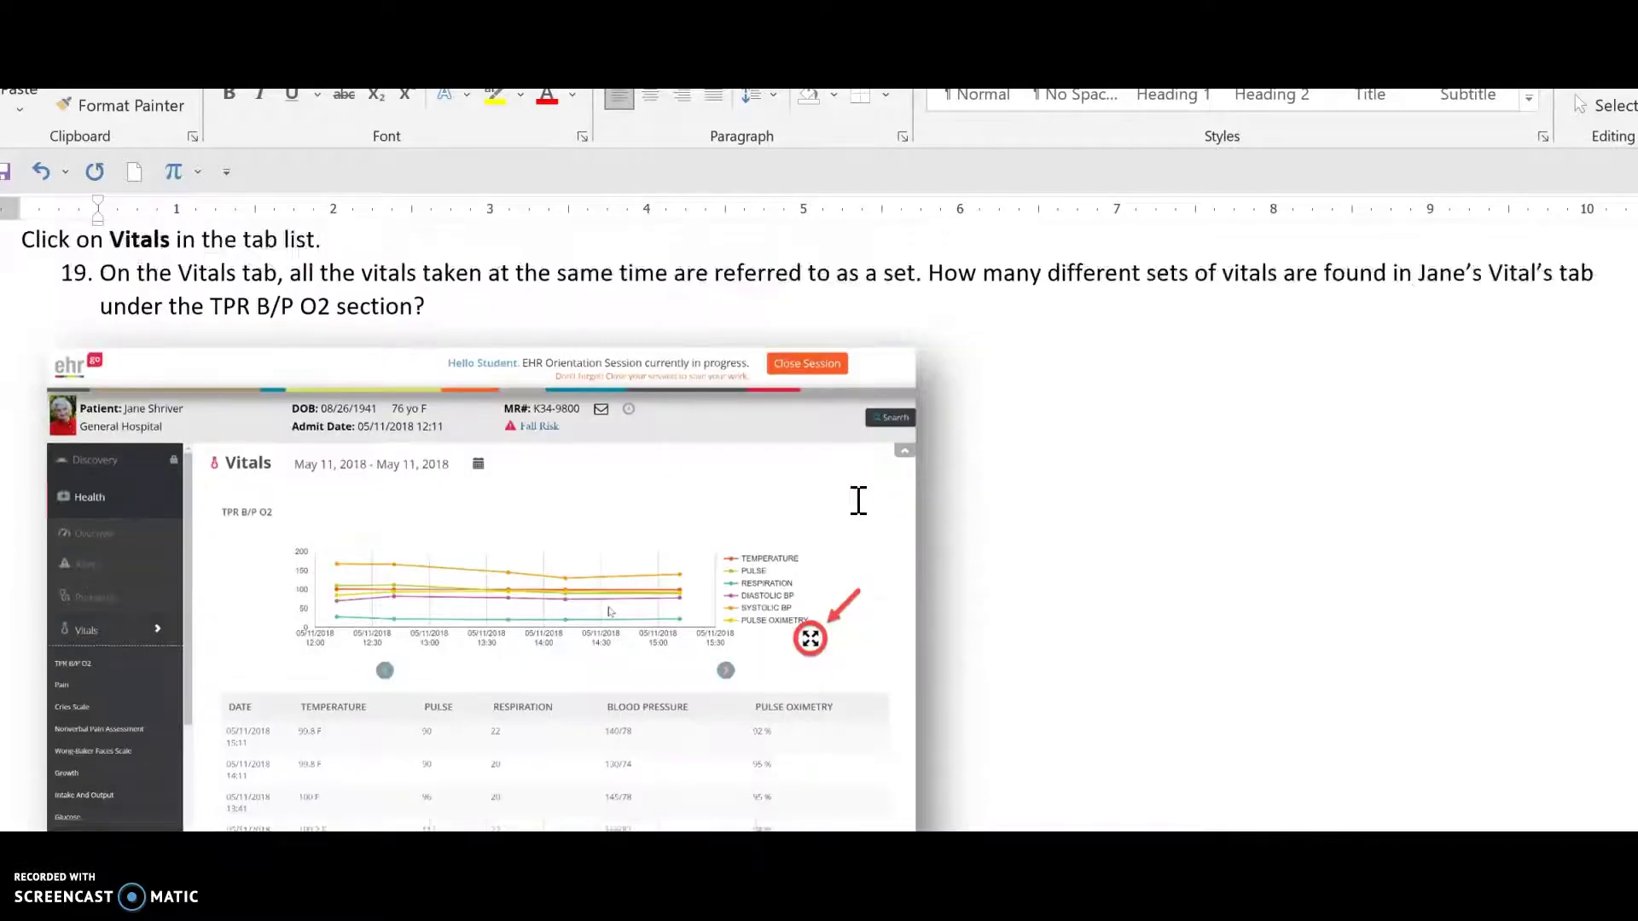
pyautogui.scroll(-10, 927, 546)
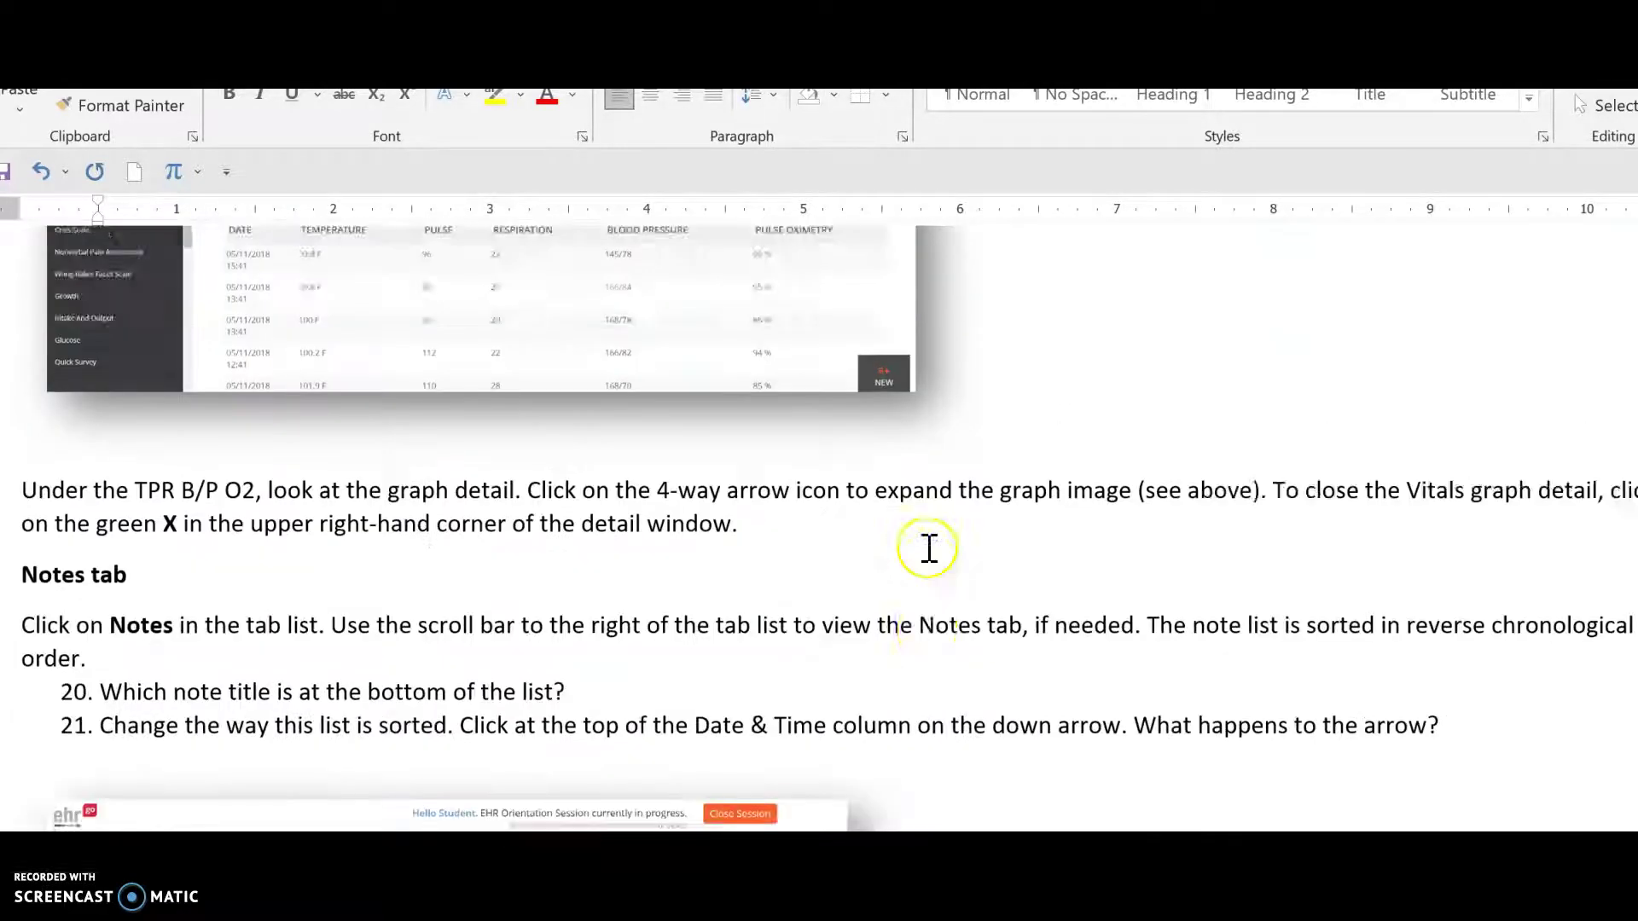
pyautogui.scroll(-10, 929, 549)
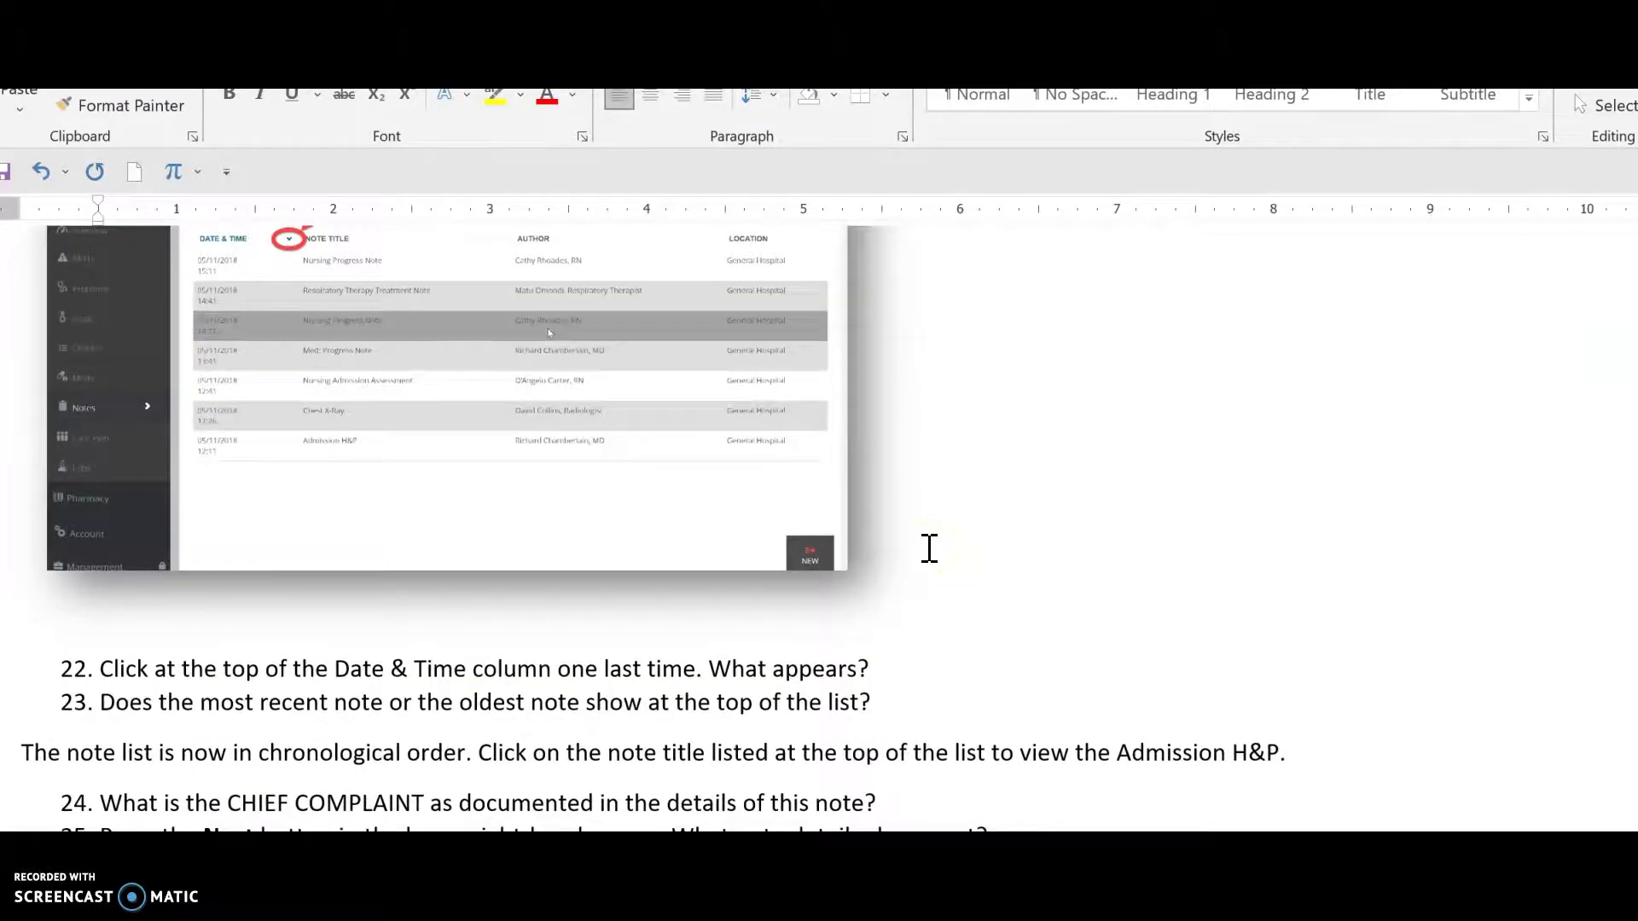
pyautogui.scroll(3, 929, 549)
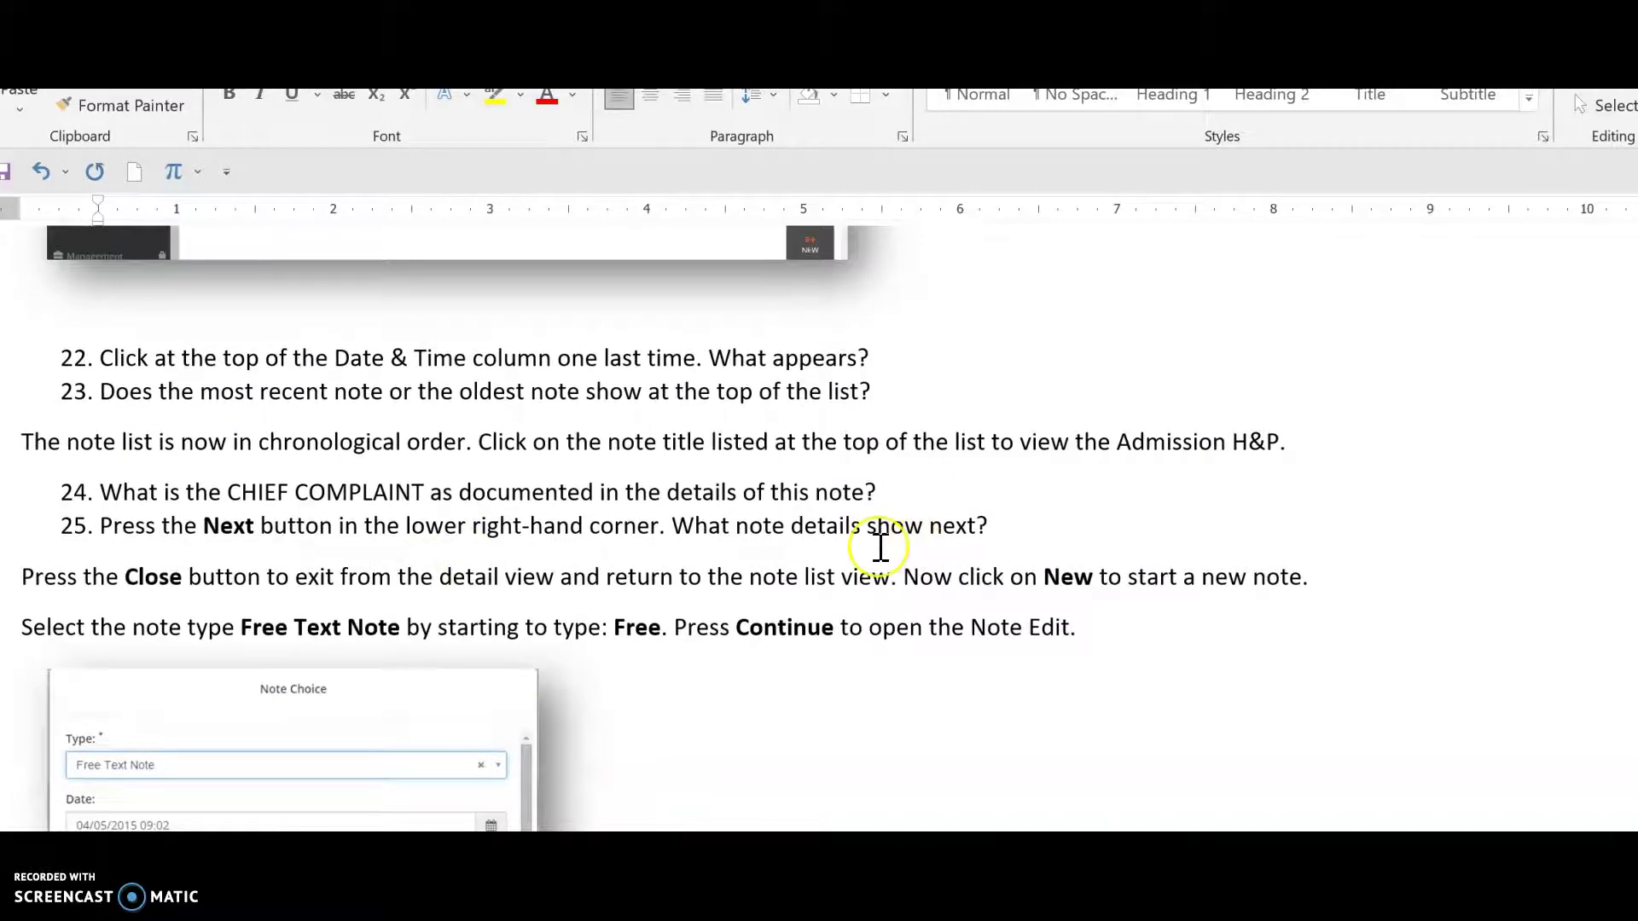
pyautogui.scroll(-15, 1026, 548)
pyautogui.scroll(-14, 1030, 548)
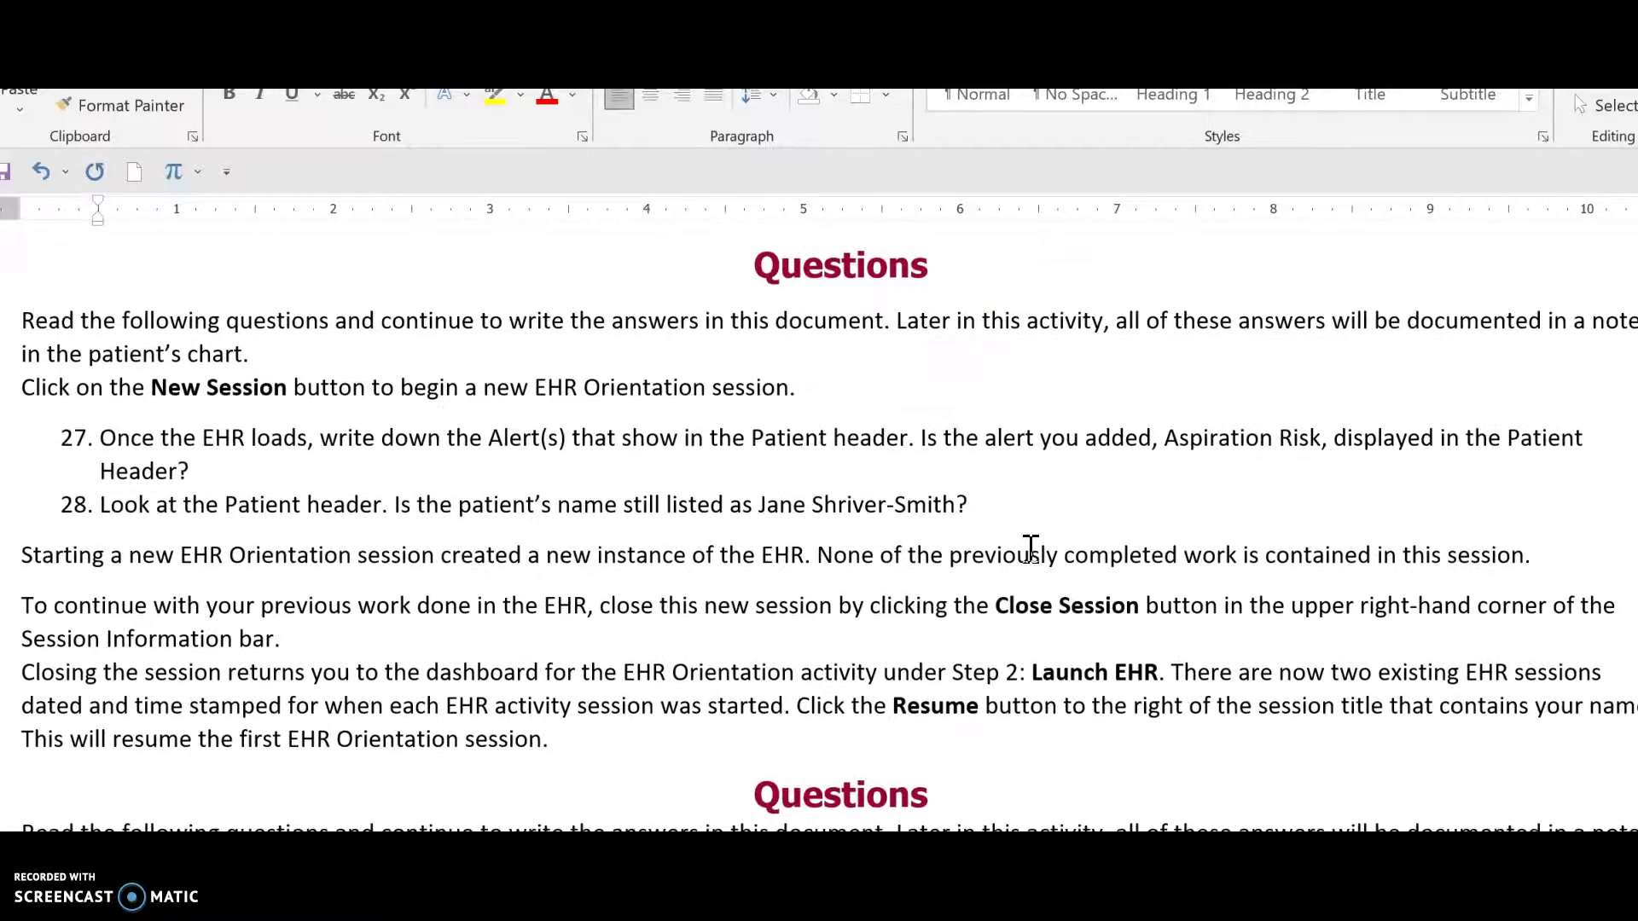
pyautogui.scroll(-8, 1030, 549)
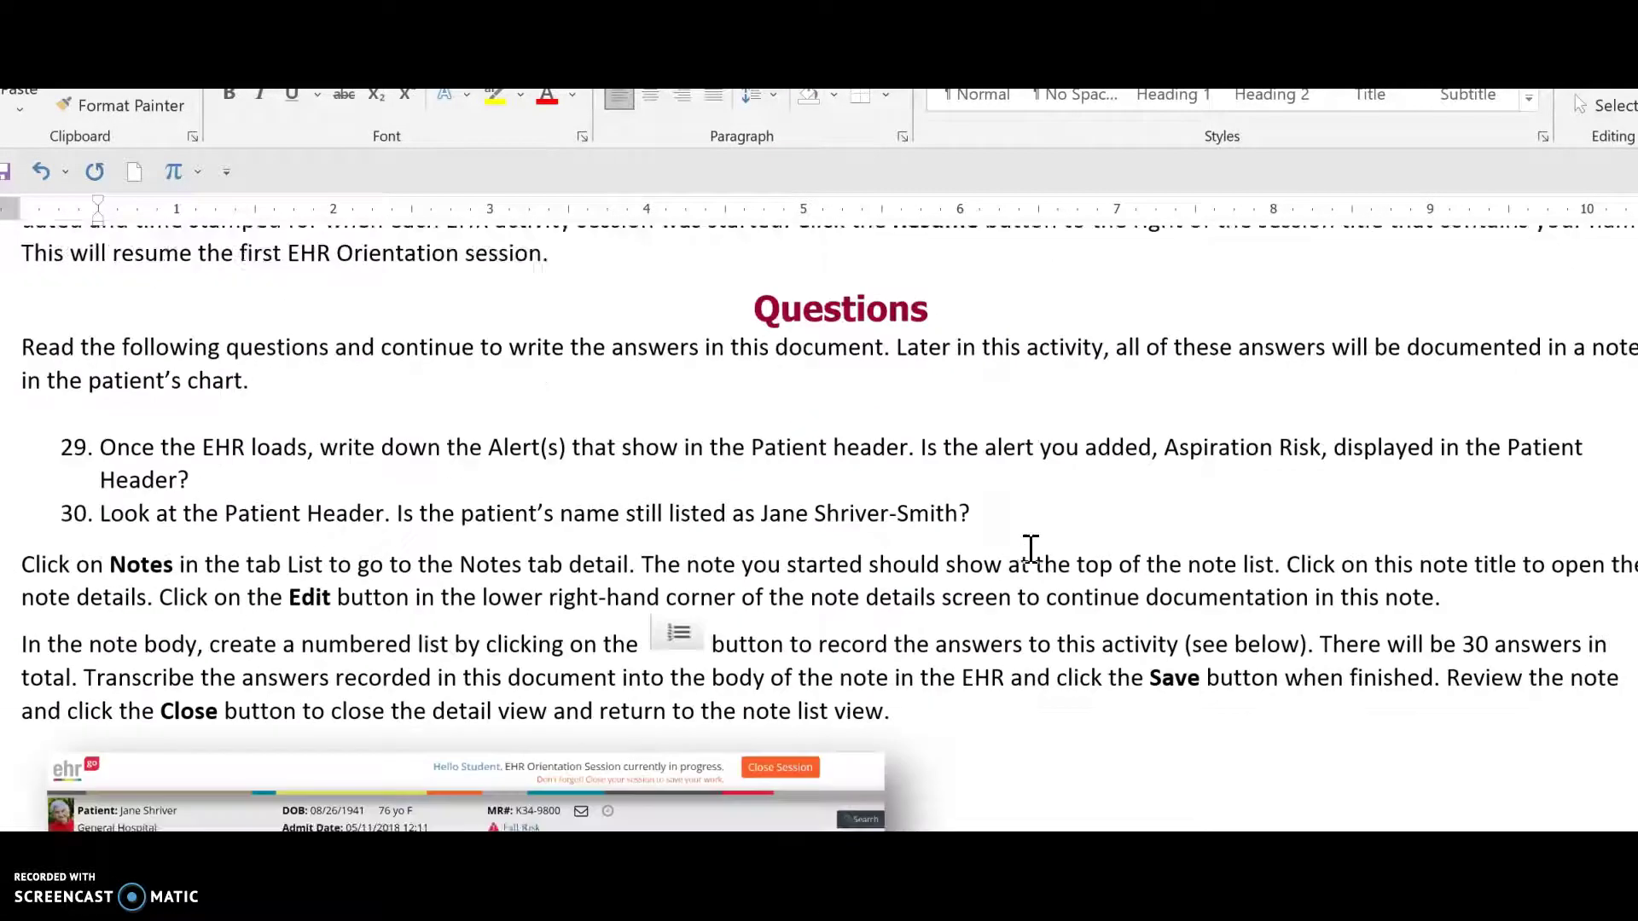
pyautogui.scroll(-17, 1030, 548)
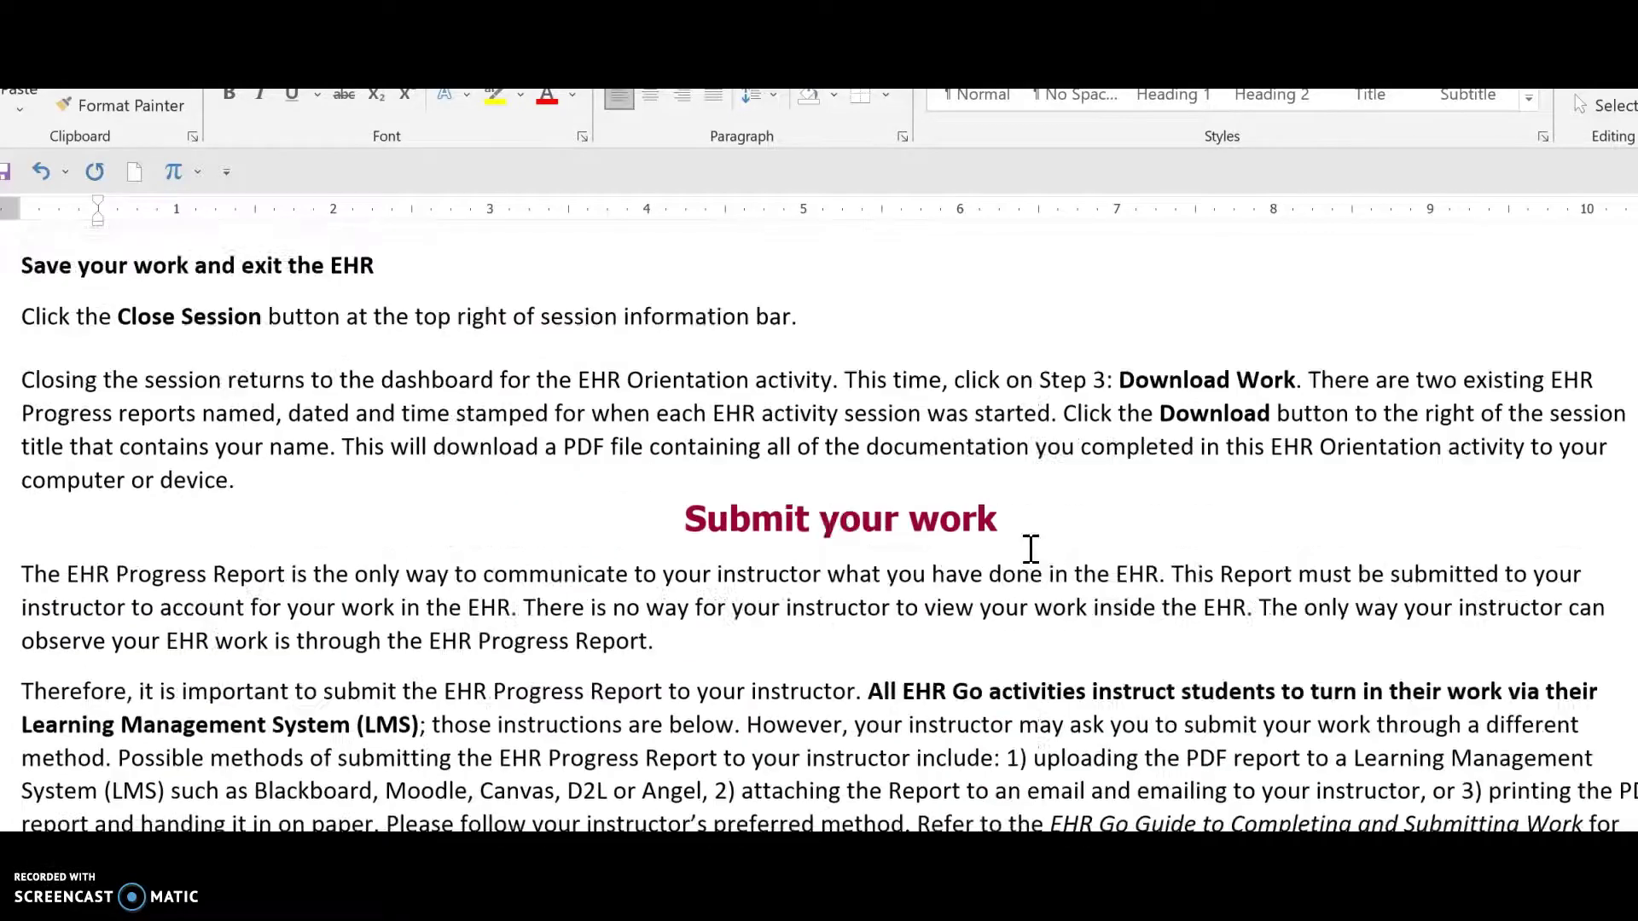
pyautogui.scroll(6, 1030, 549)
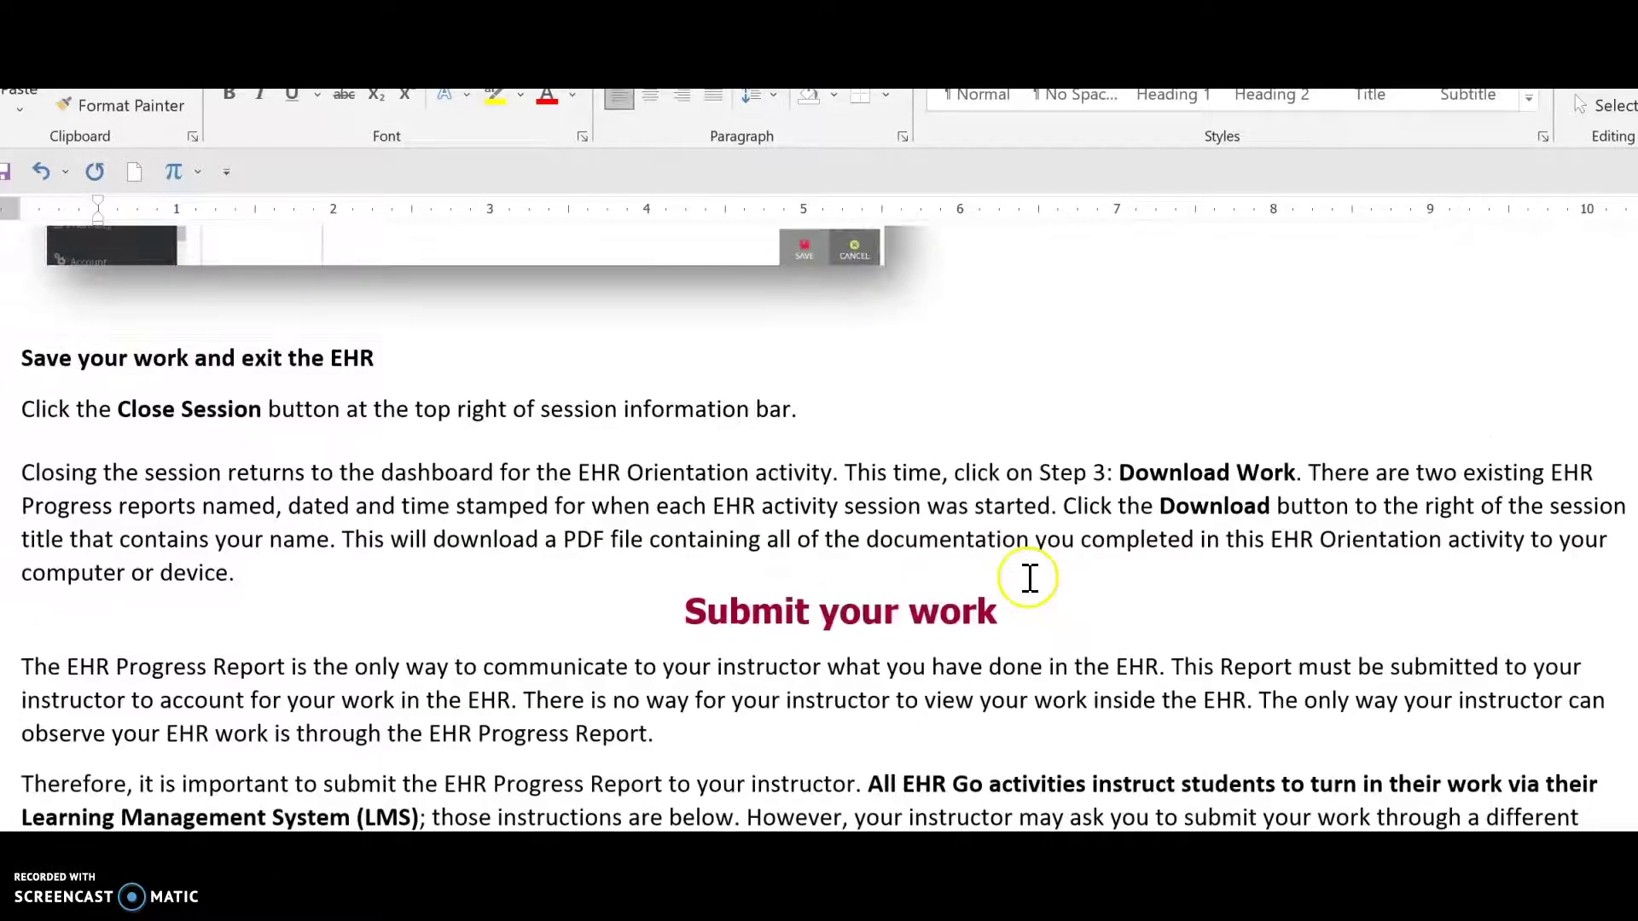
pyautogui.click(691, 571)
pyautogui.scroll(14, 669, 450)
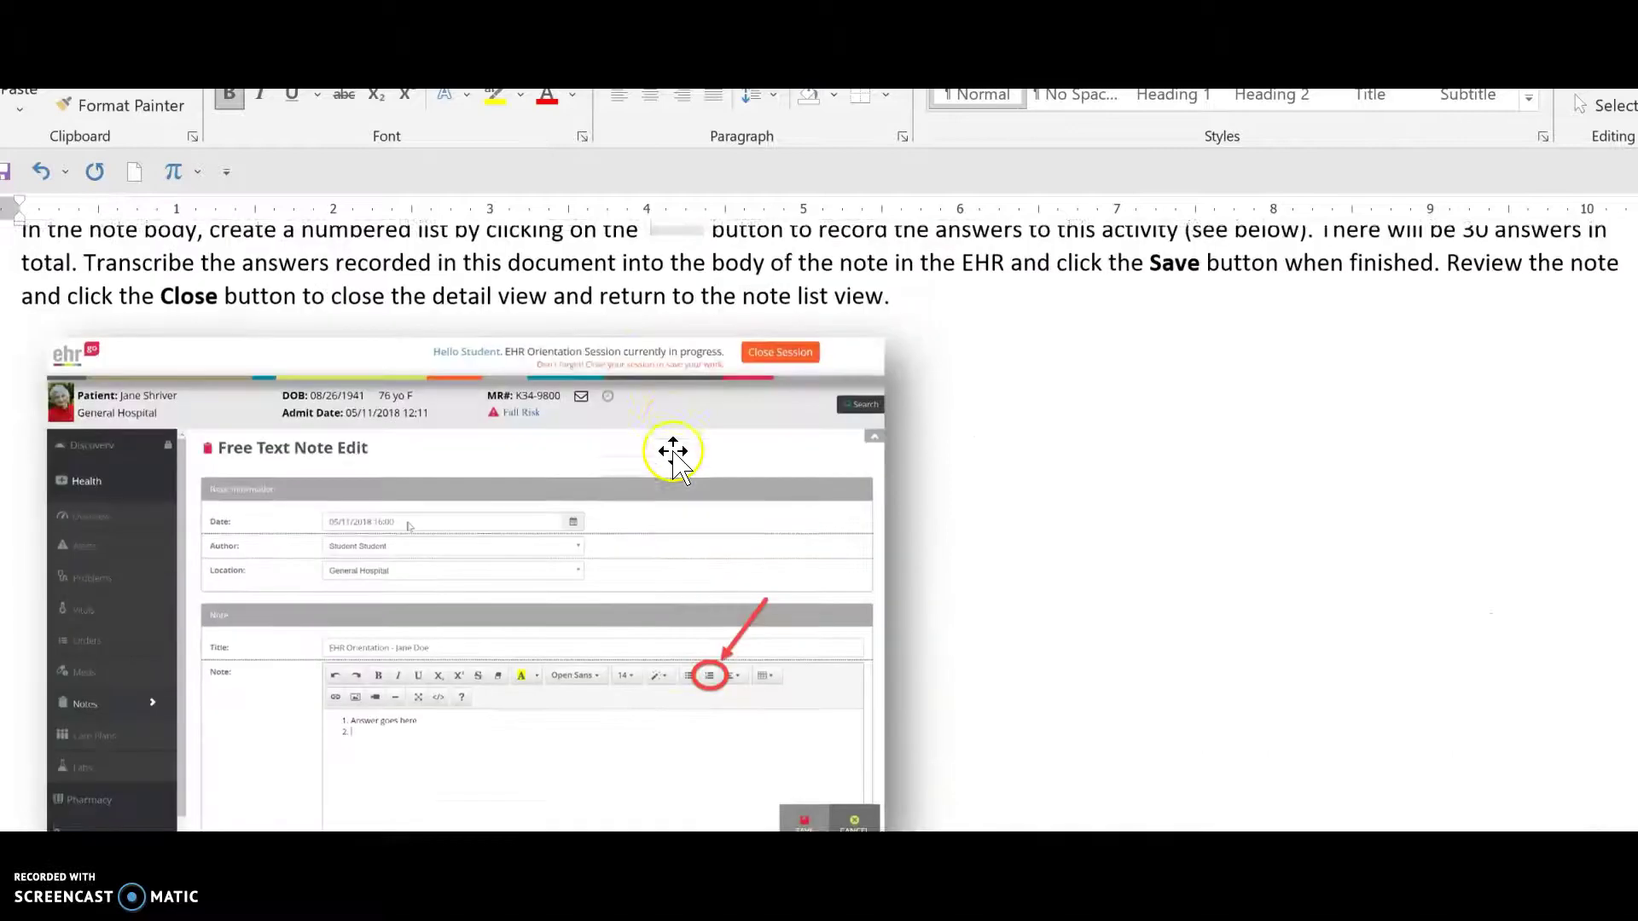
pyautogui.scroll(1, 673, 452)
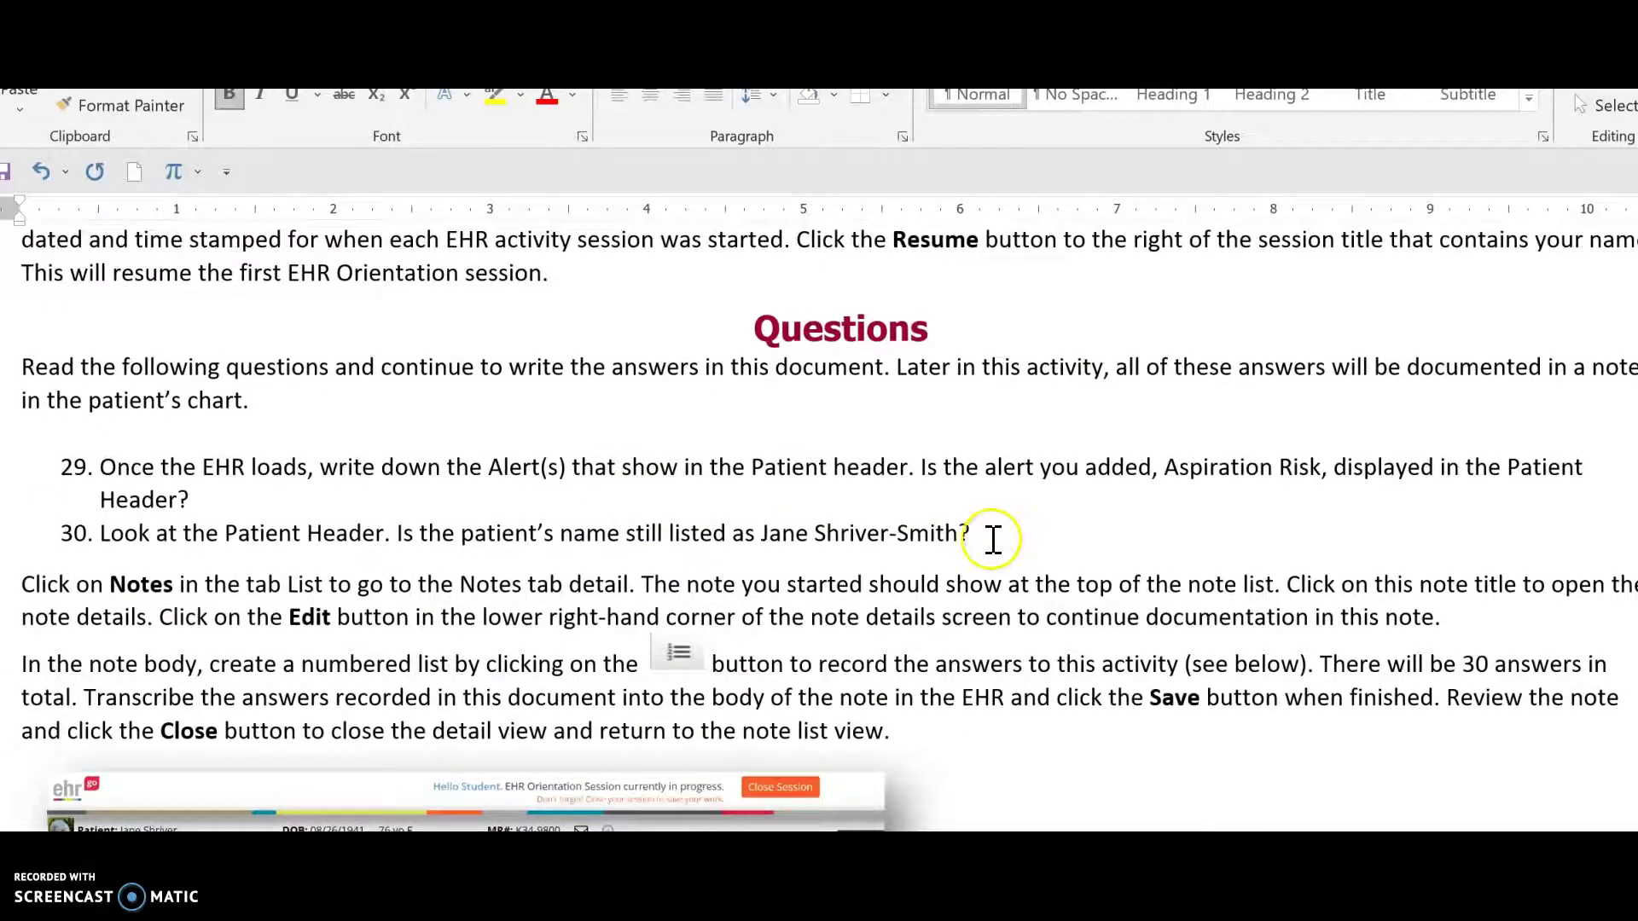
pyautogui.moveTo(986, 537); pyautogui.dragTo(381, 505)
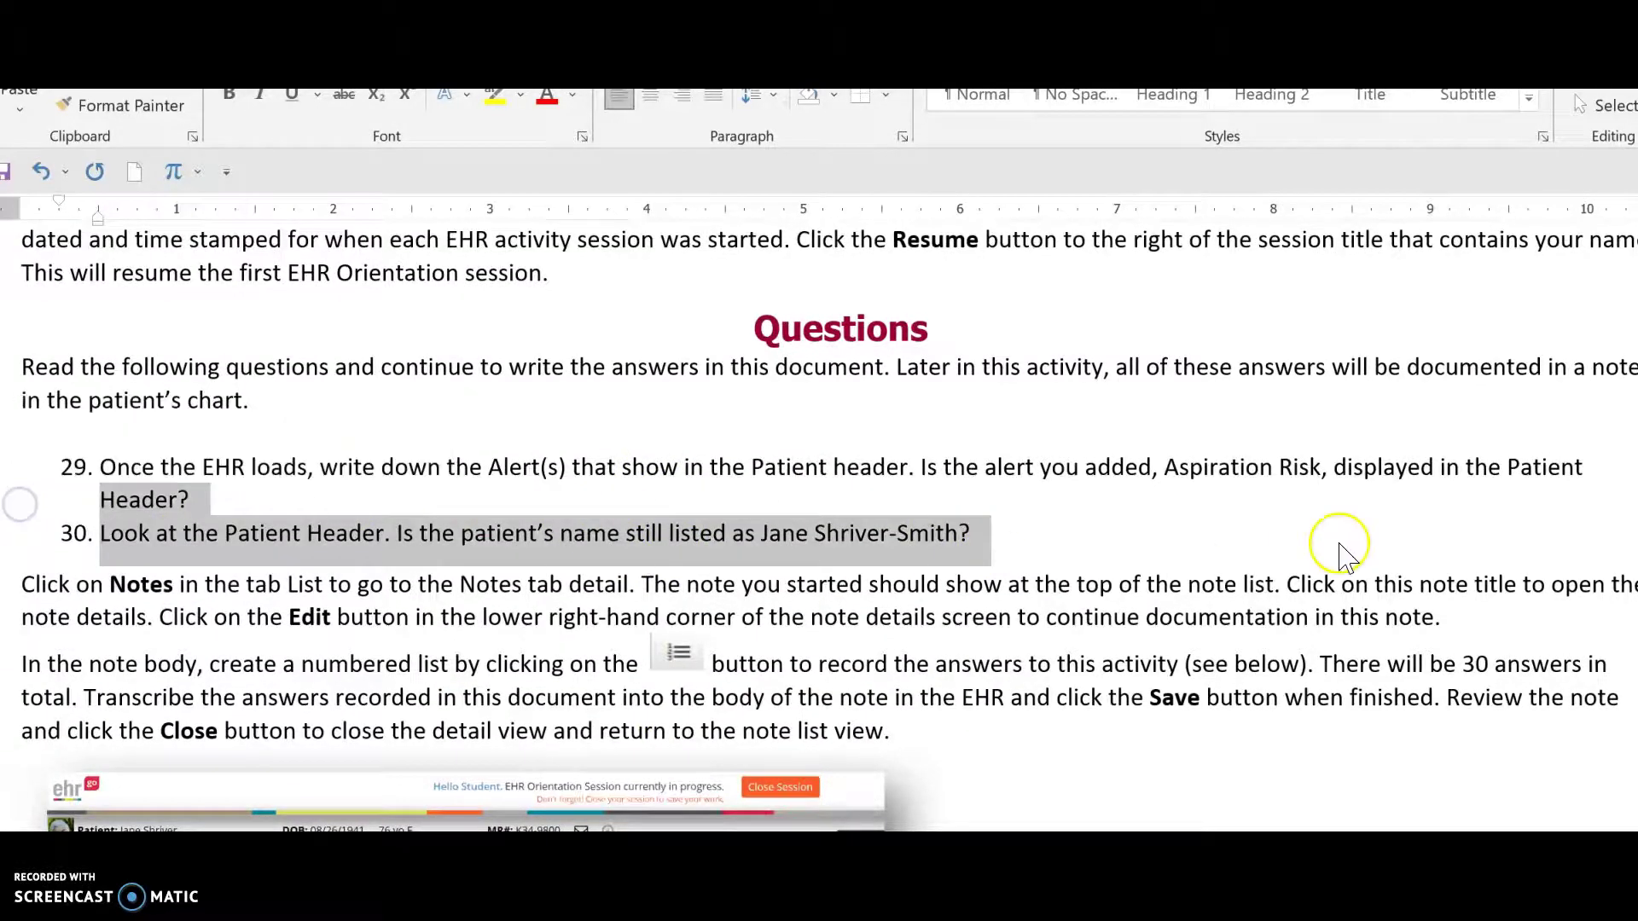
pyautogui.scroll(-5, 1335, 542)
pyautogui.scroll(-15, 1339, 543)
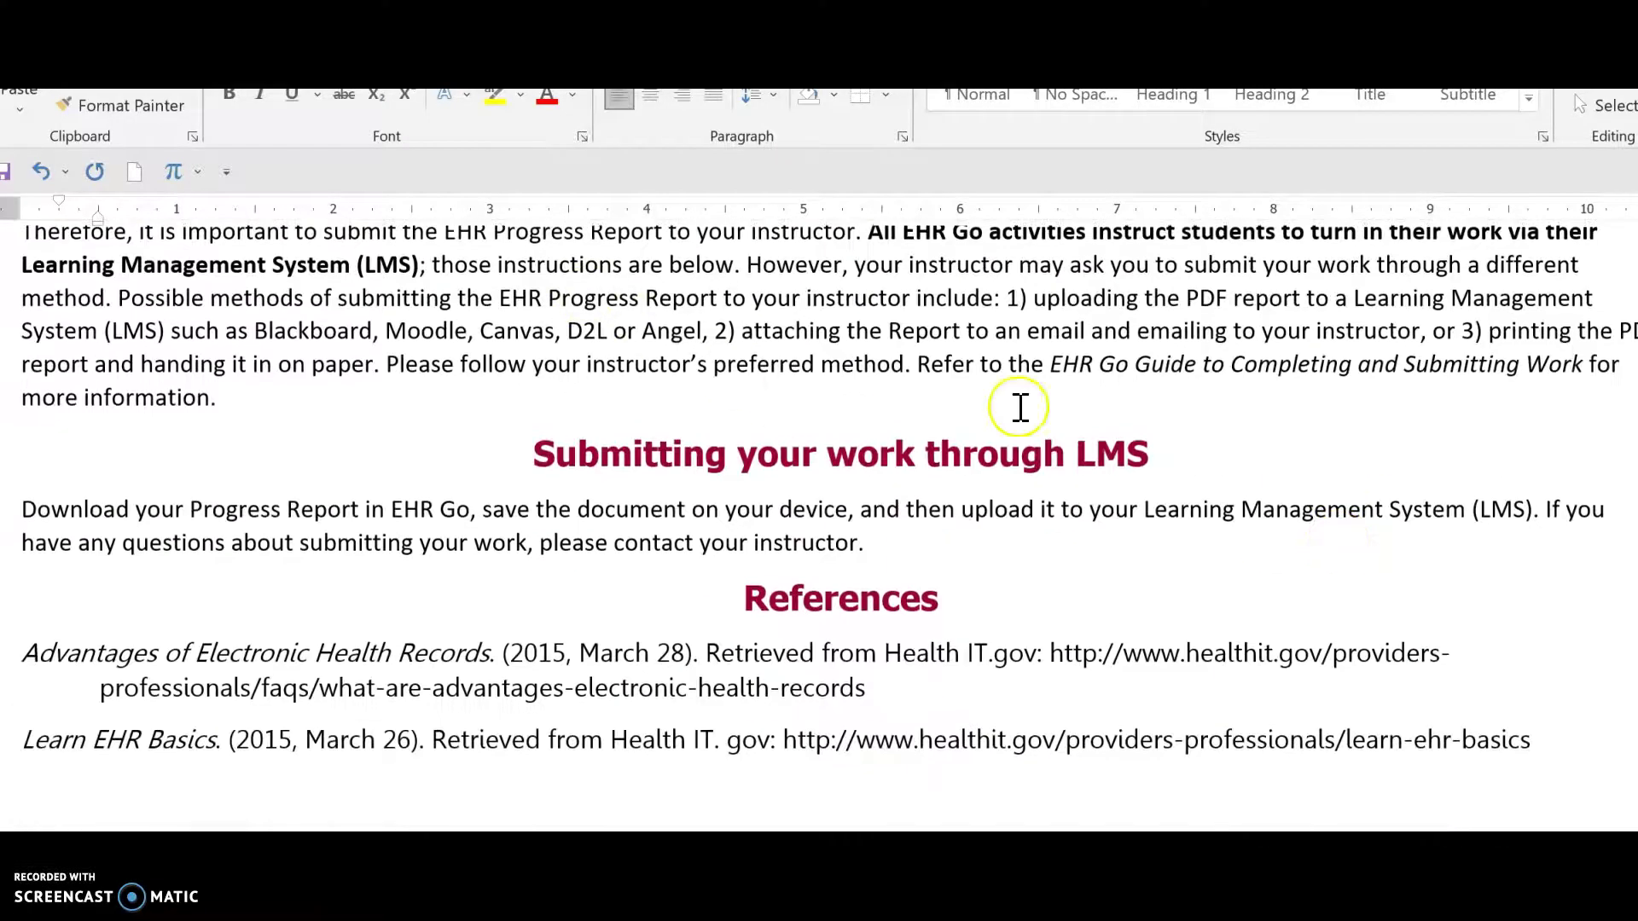
pyautogui.scroll(1, 1211, 481)
pyautogui.scroll(2, 1212, 481)
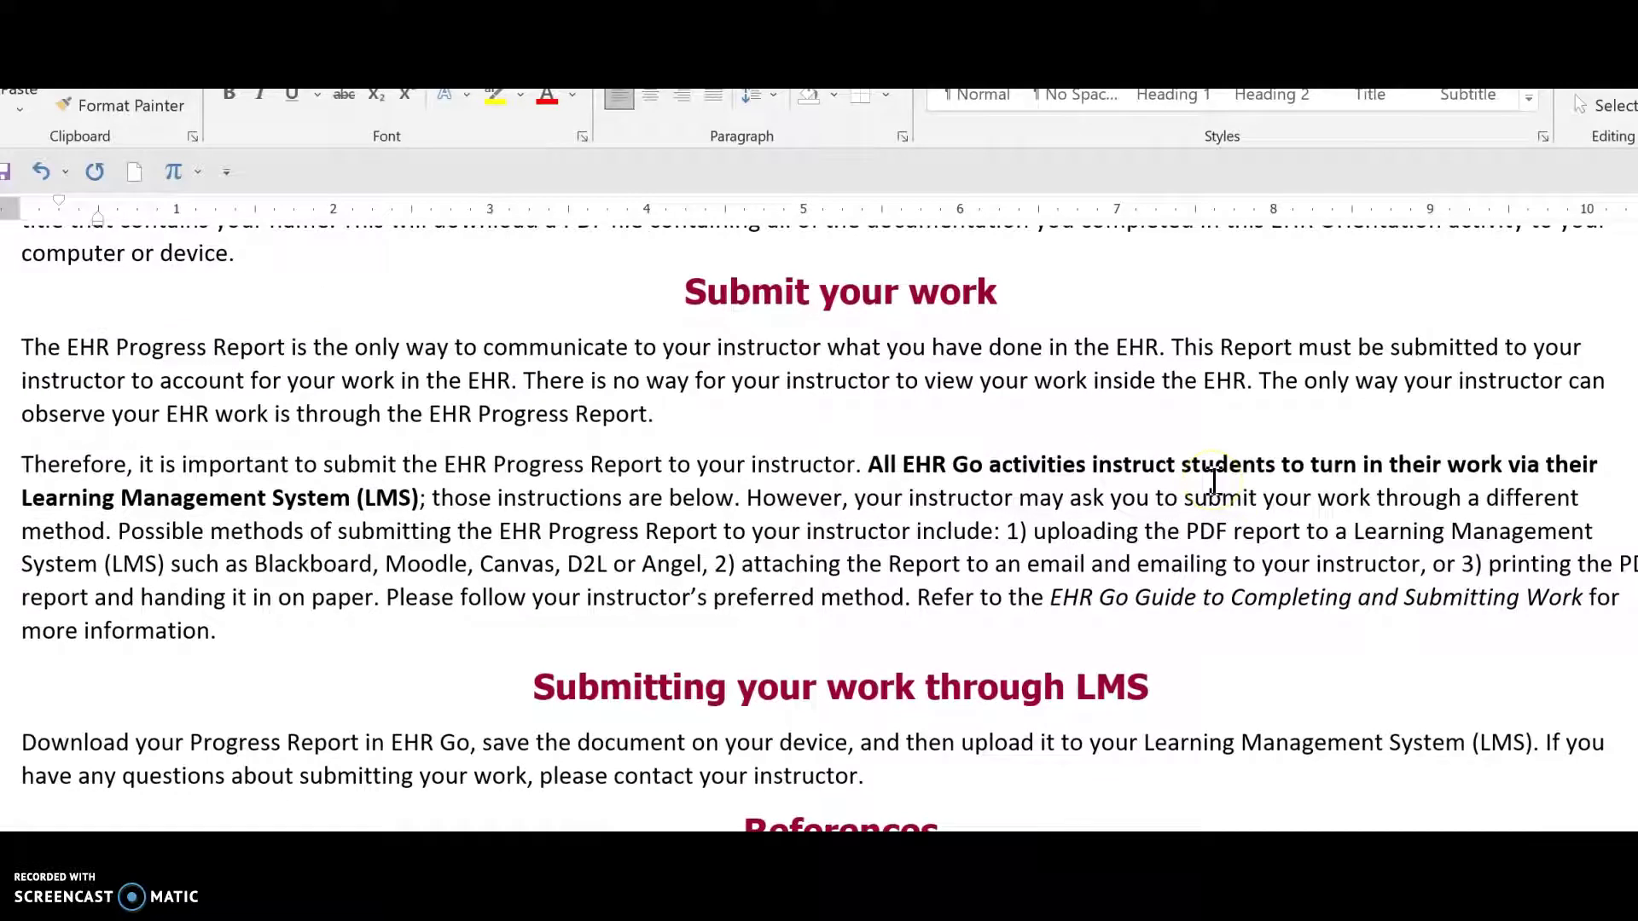
pyautogui.scroll(-3, 1213, 481)
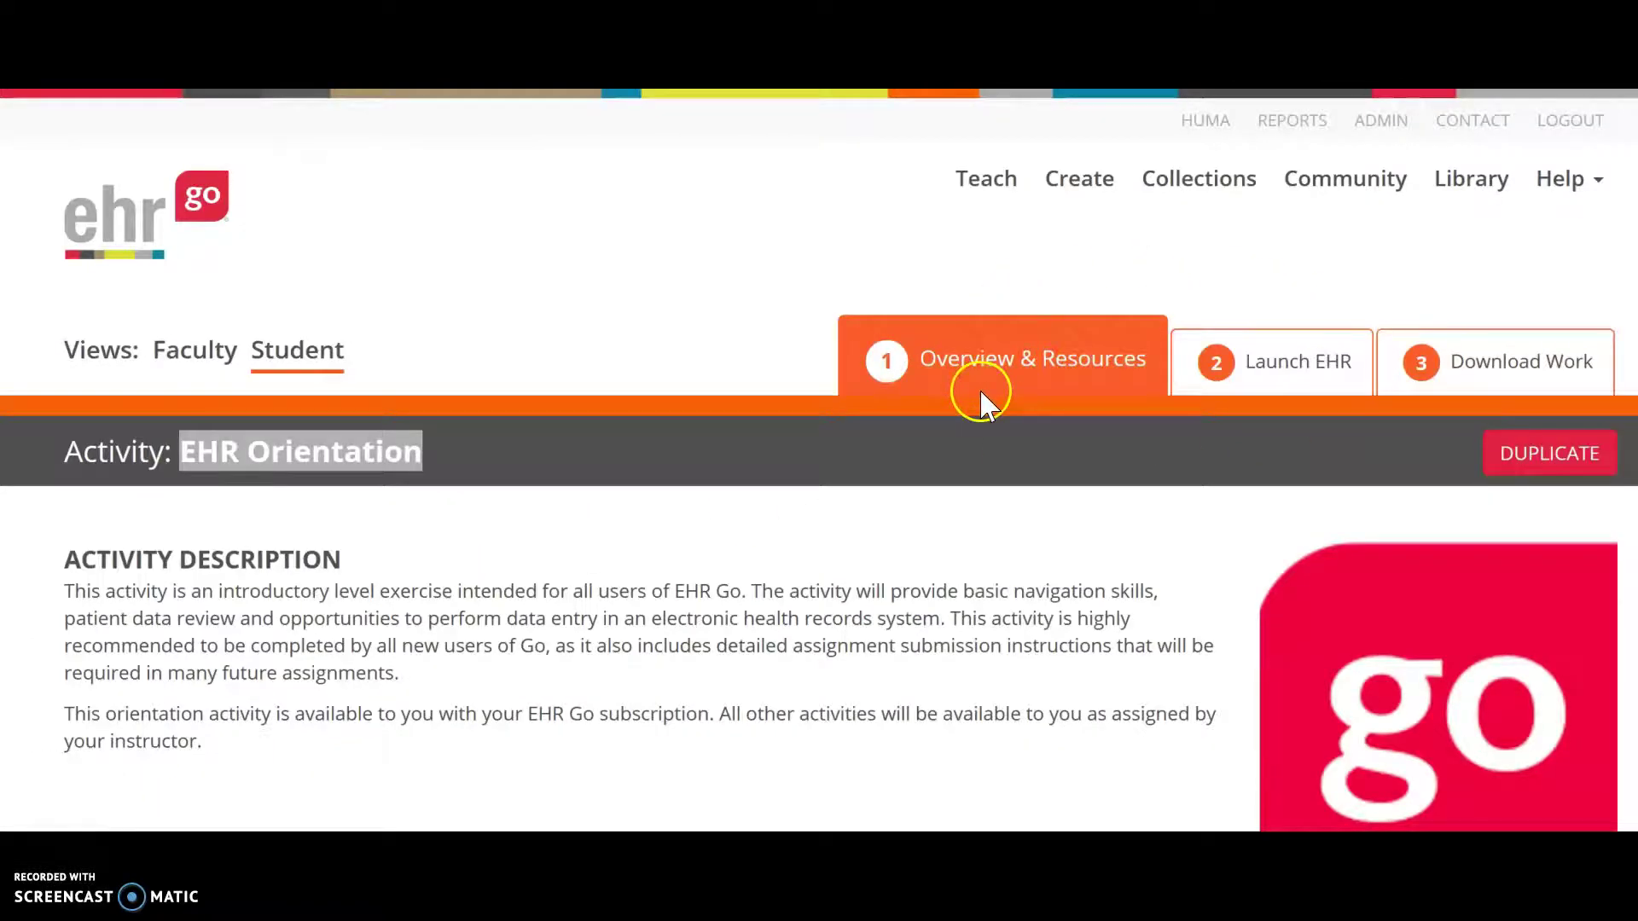
# Show the Launch EHR sessions table with the session last updated 07/18/2019 12:51 AM.
pyautogui.click(1296, 384)
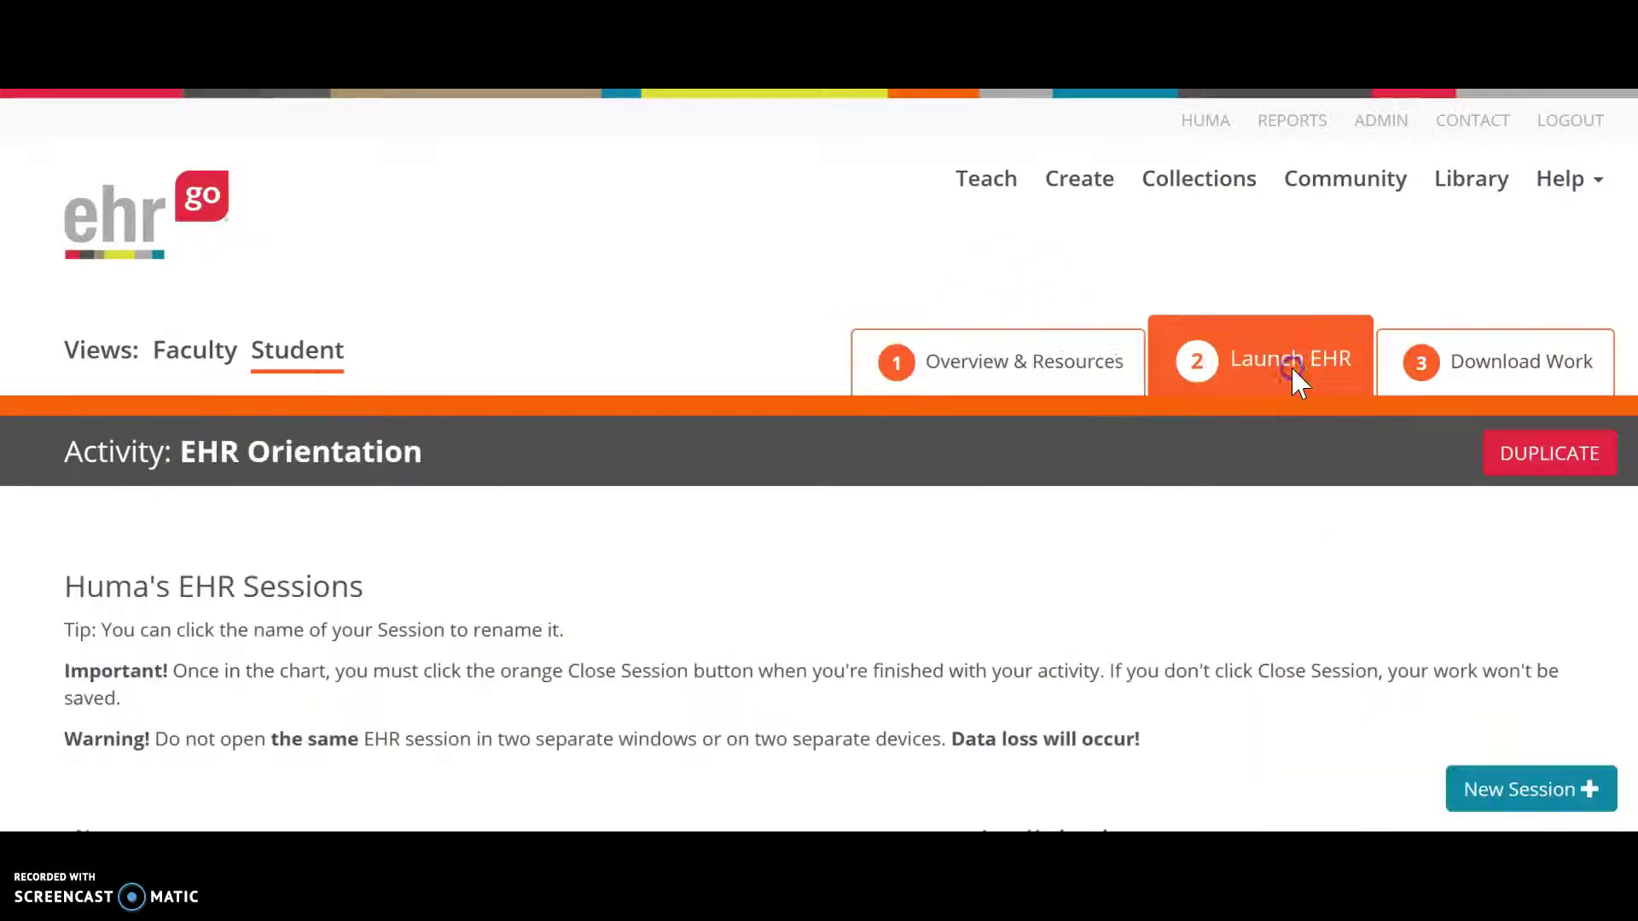
pyautogui.scroll(-3, 1103, 418)
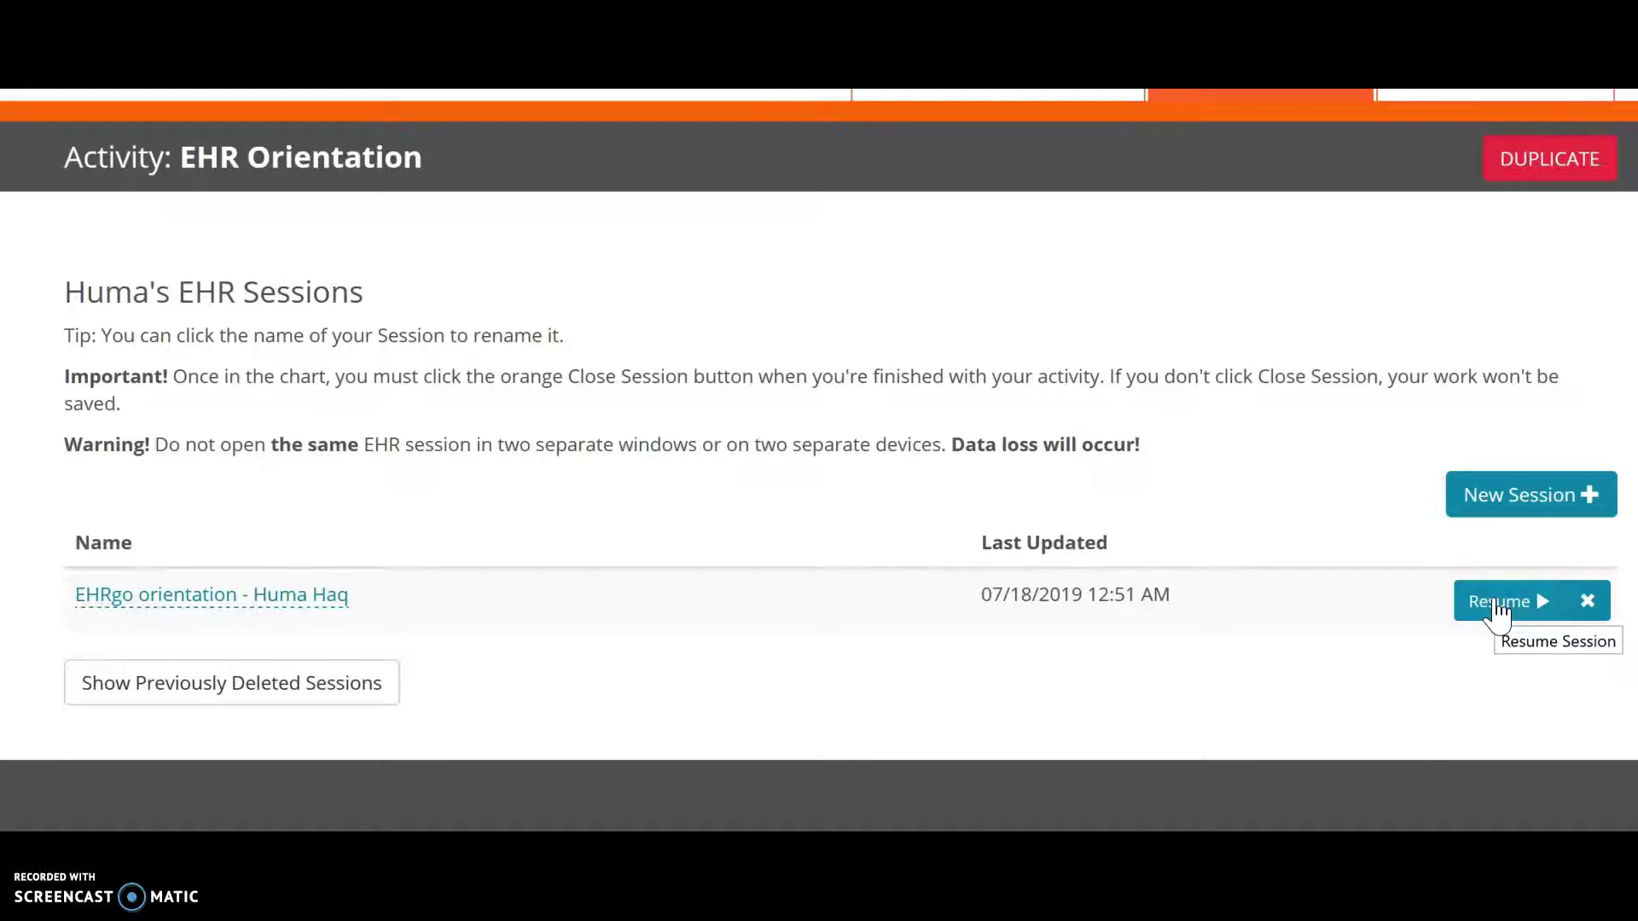
# Start a new session of the EHR Orientation chart.
pyautogui.click(1508, 497)
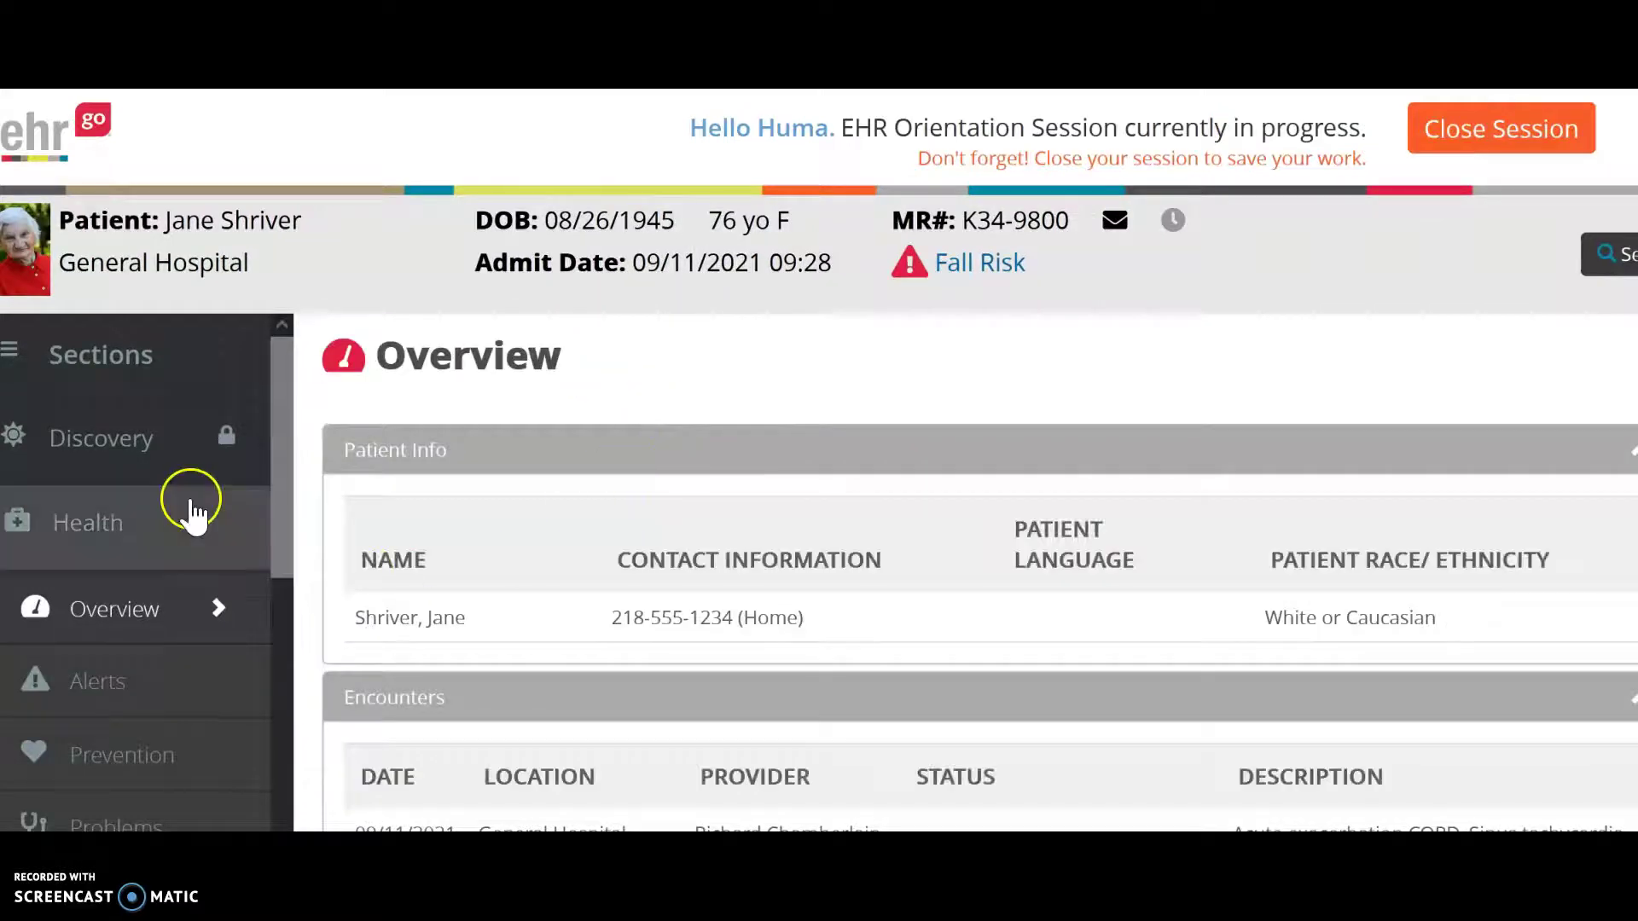
pyautogui.click(280, 372)
pyautogui.moveTo(280, 372)
pyautogui.mouseDown()
pyautogui.moveTo(340, 713)
pyautogui.moveTo(351, 680)
pyautogui.moveTo(273, 357)
pyautogui.mouseUp()
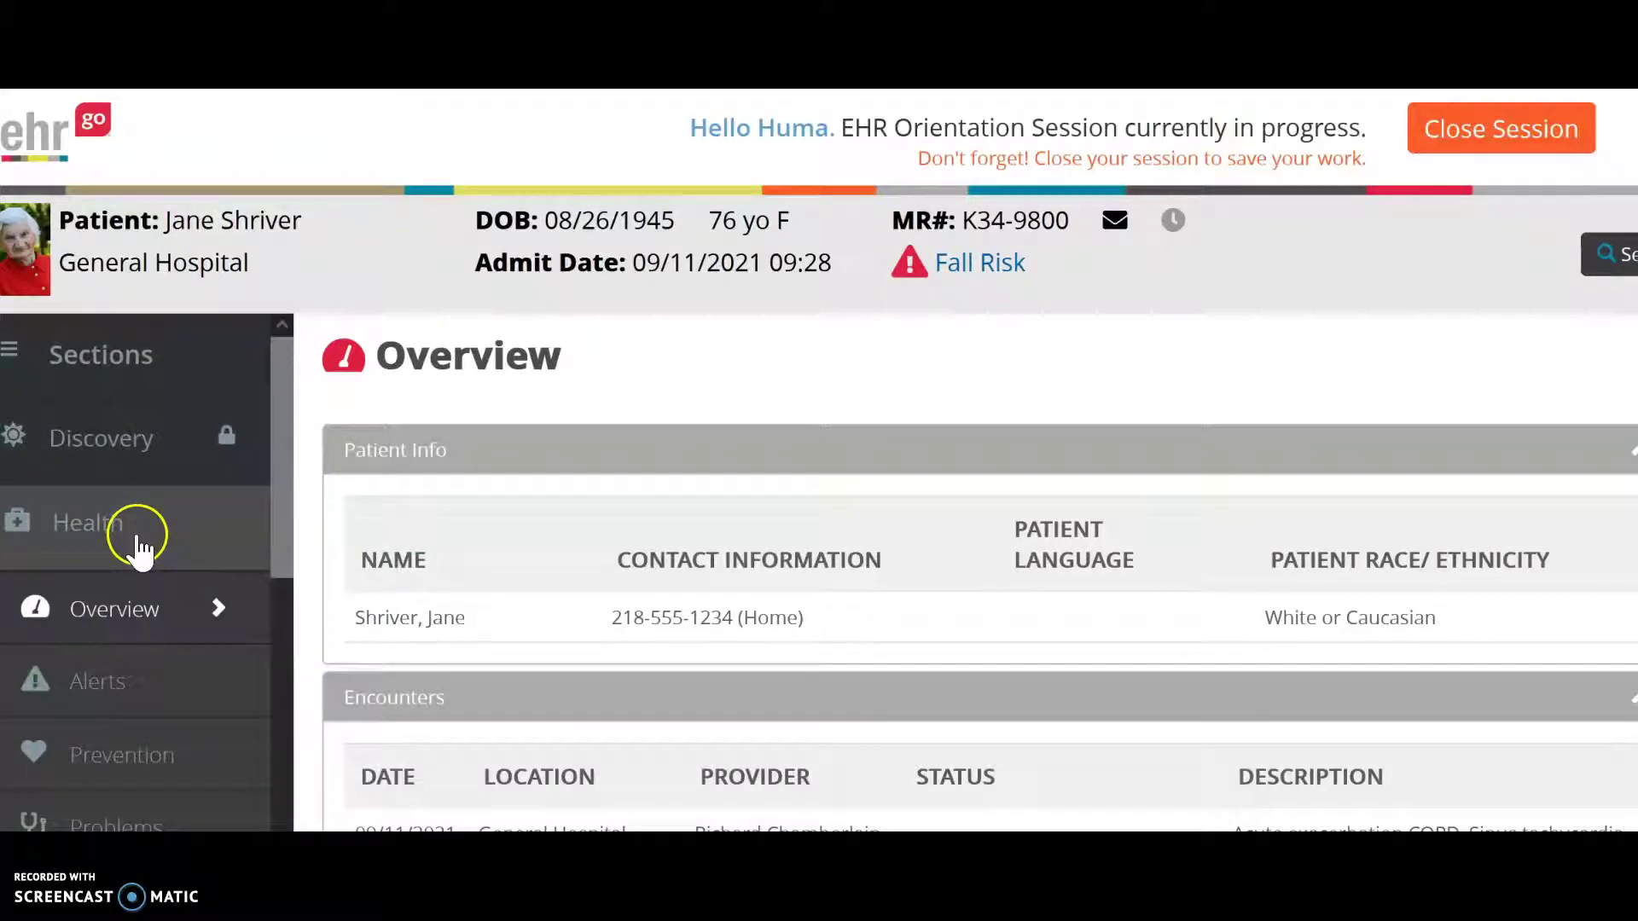
# Browse Overview, Alerts, Problems and the TPR B/P O2 vitals graph, then close and save the session.
pyautogui.click(152, 609)
pyautogui.click(128, 679)
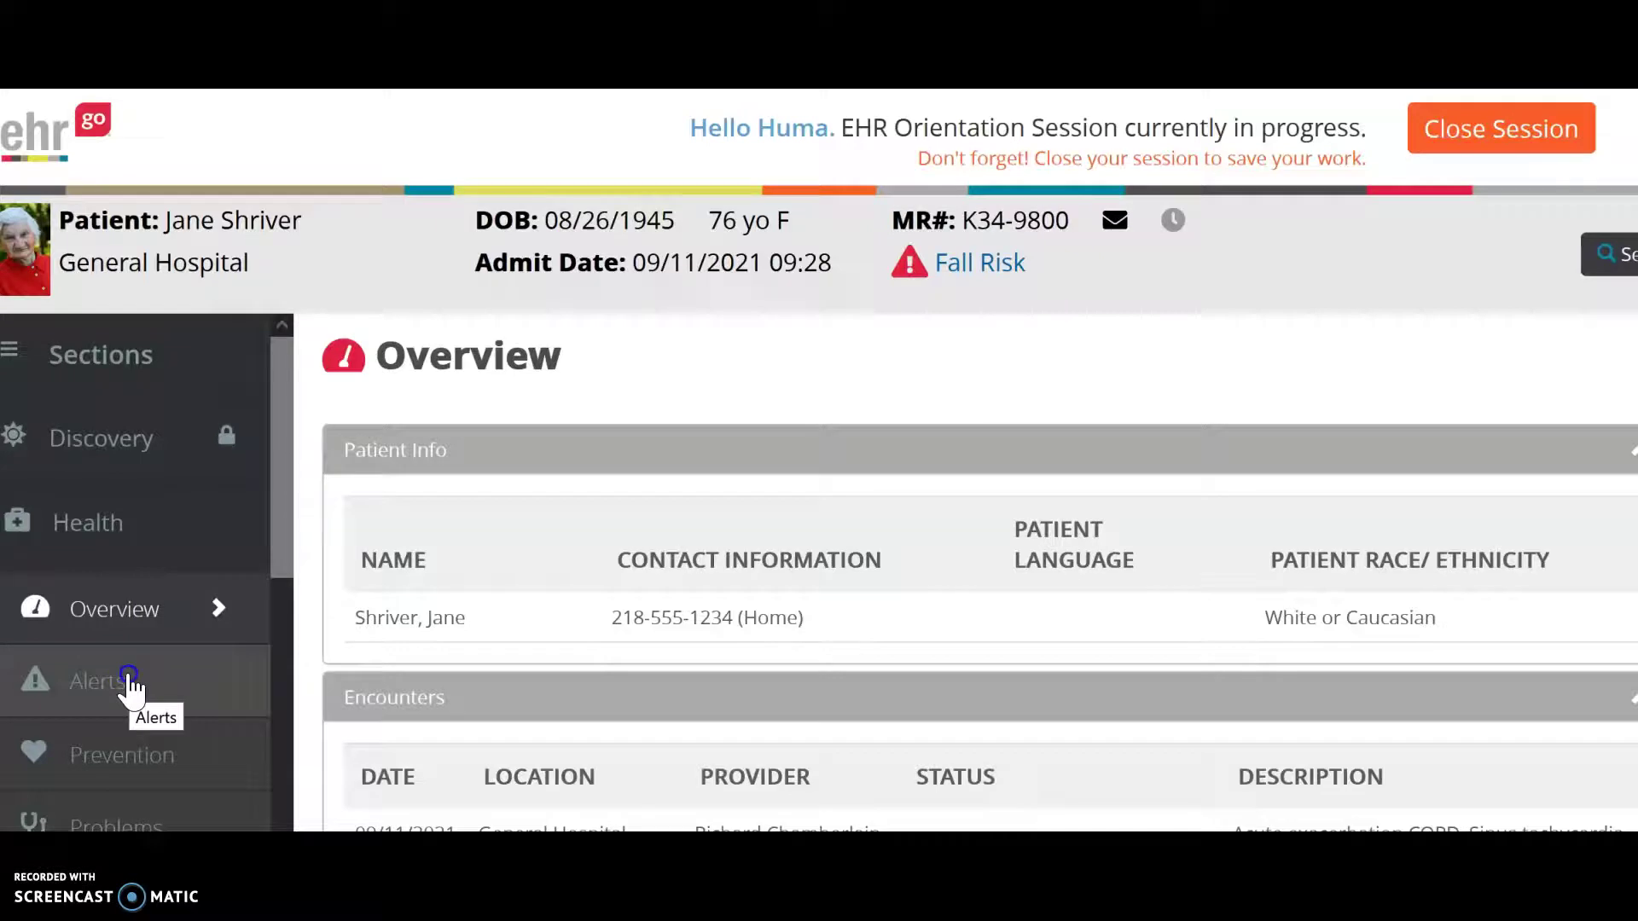
pyautogui.moveTo(273, 432); pyautogui.dragTo(299, 631)
pyautogui.click(136, 499)
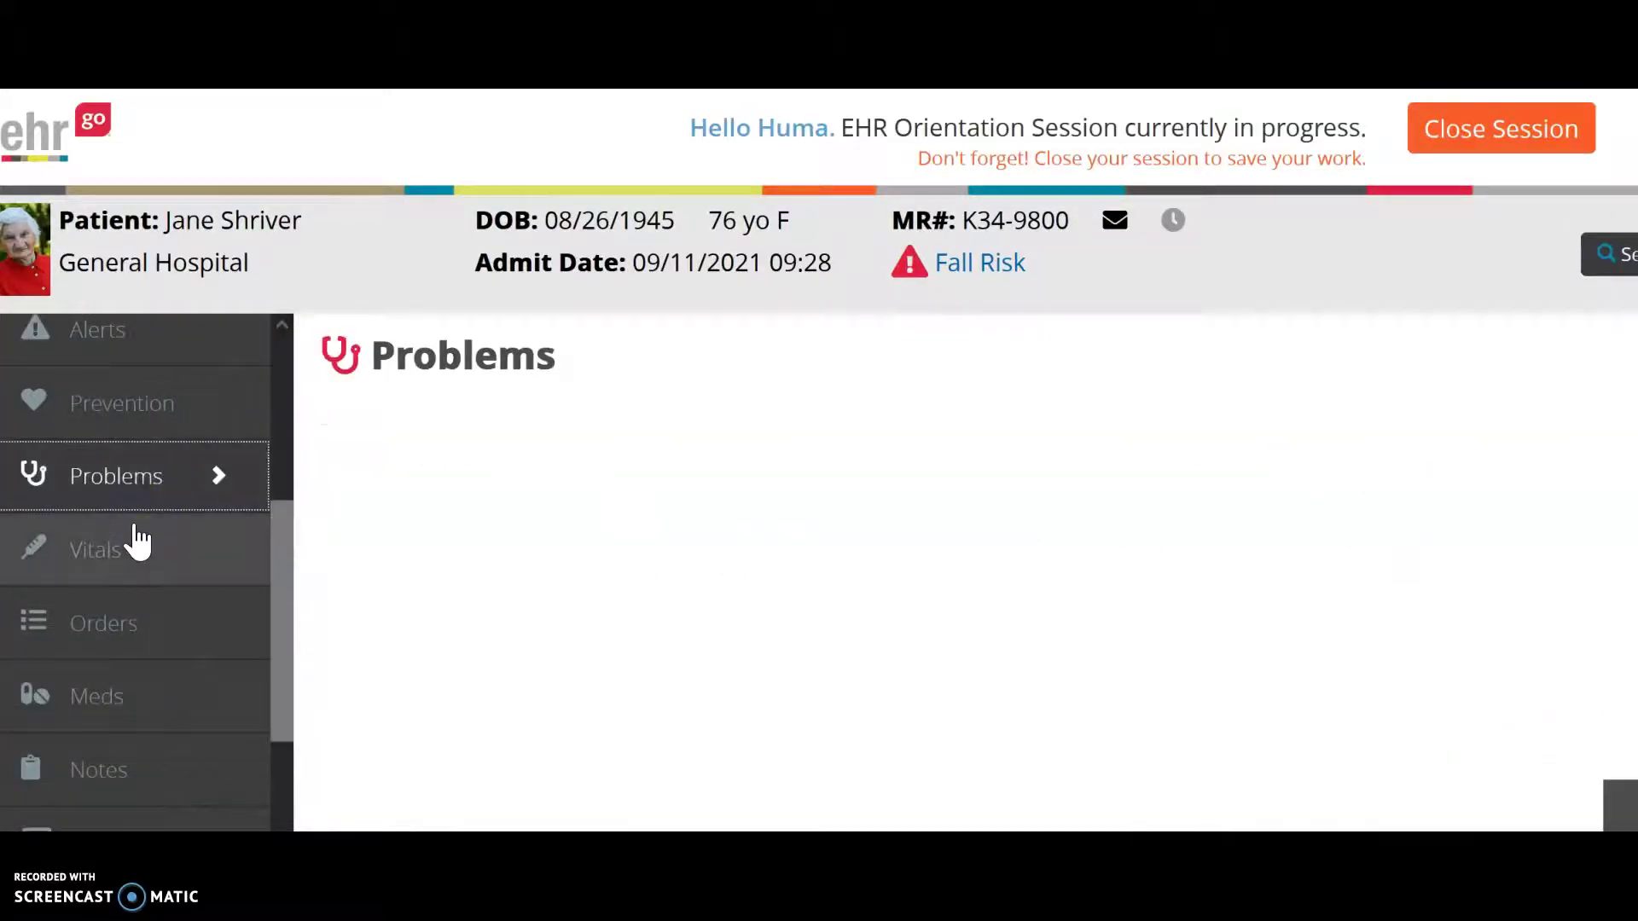
pyautogui.click(132, 549)
pyautogui.click(134, 625)
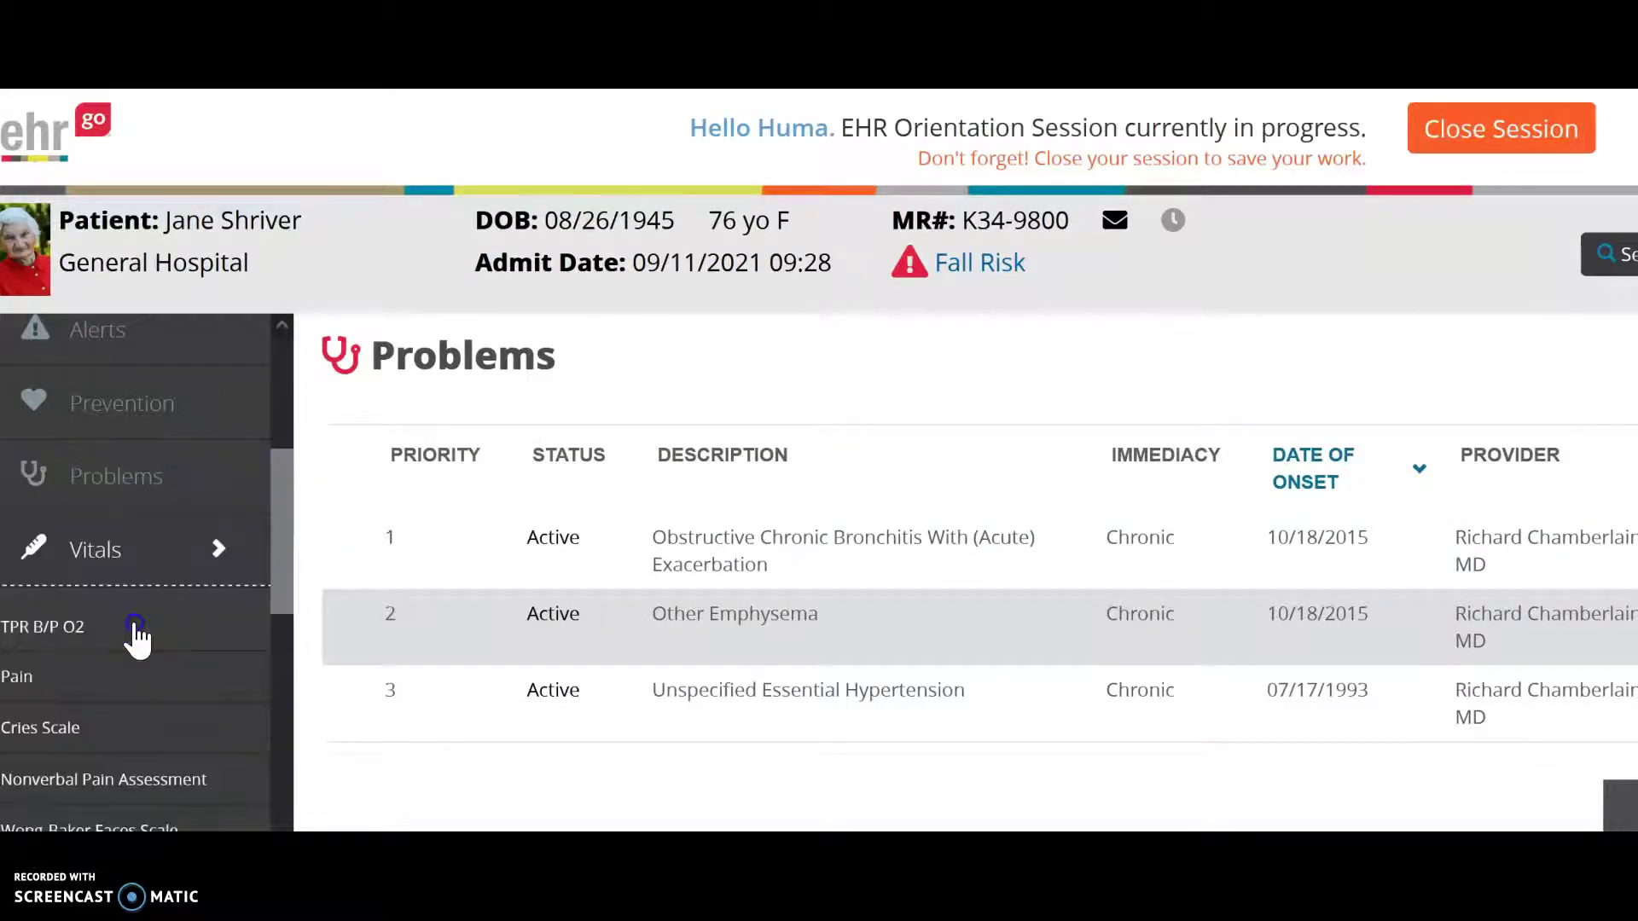
pyautogui.moveTo(252, 512); pyautogui.dragTo(269, 661)
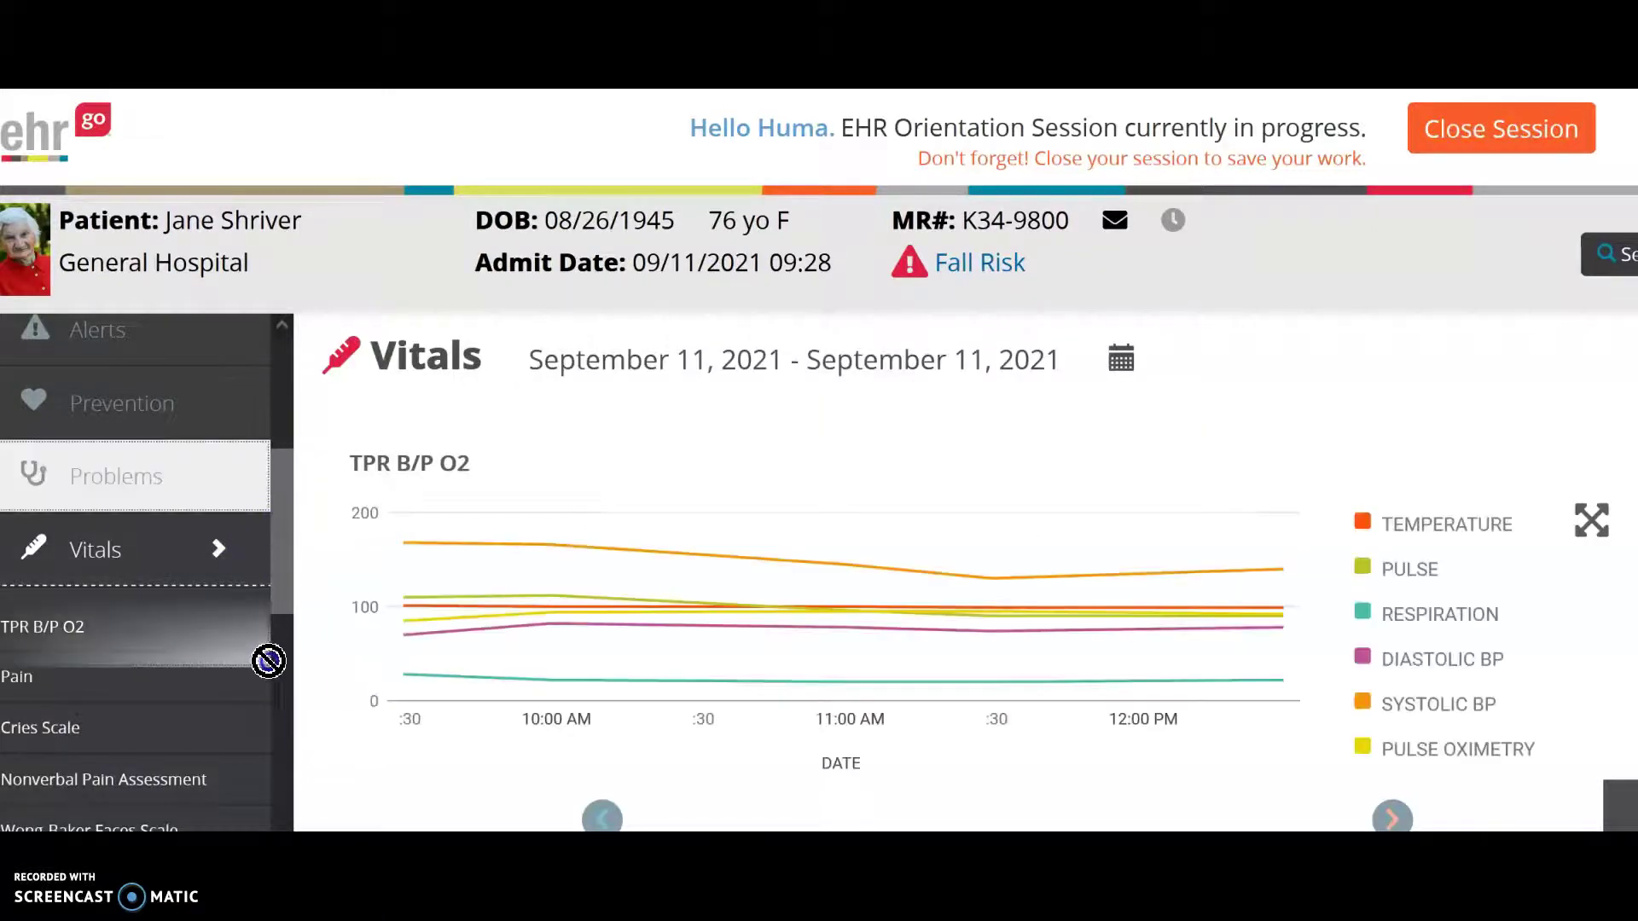
pyautogui.moveTo(274, 538); pyautogui.dragTo(512, 688)
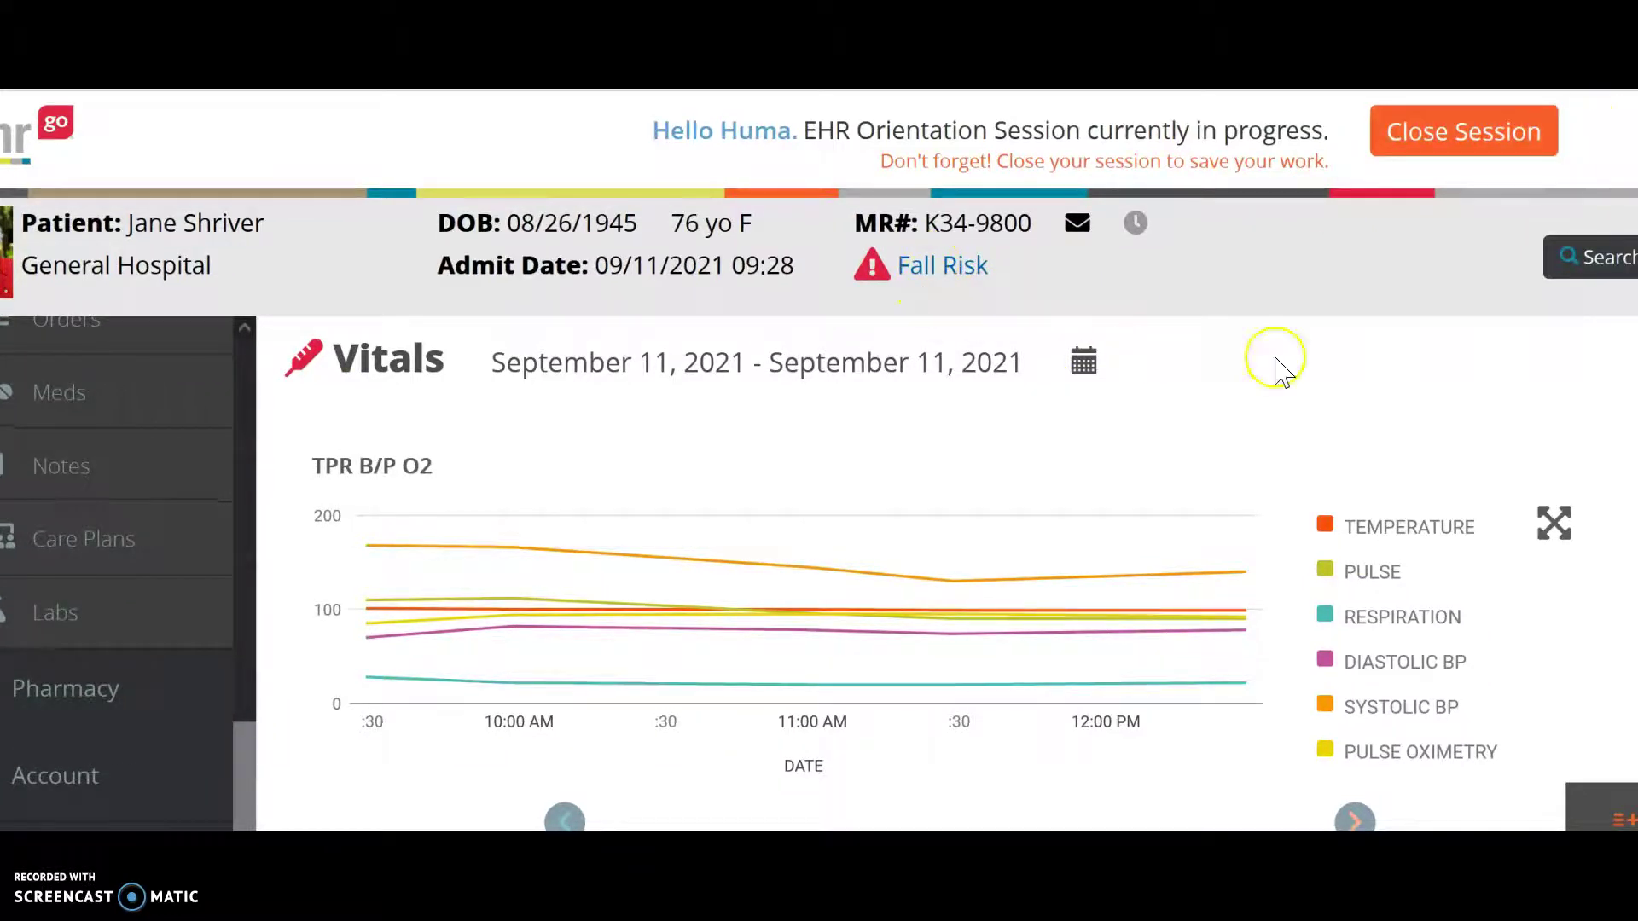
pyautogui.click(1472, 151)
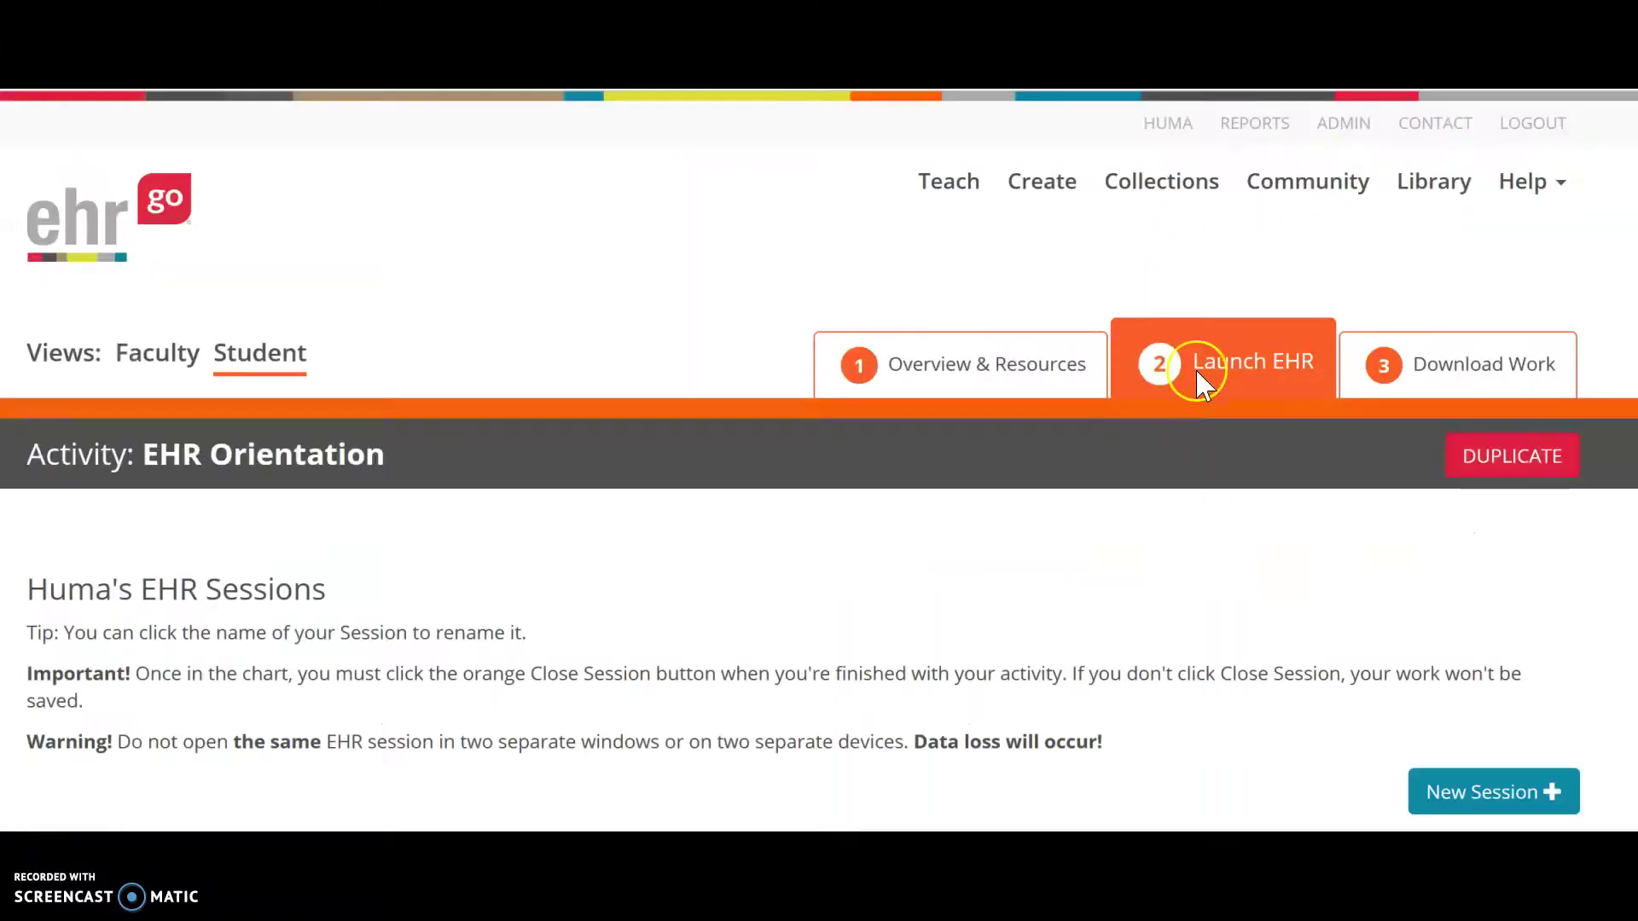
# List the downloadable sessions, including the new 09/11/2021 12:43 PM session, on Download Work.
pyautogui.scroll(-6, 1164, 638)
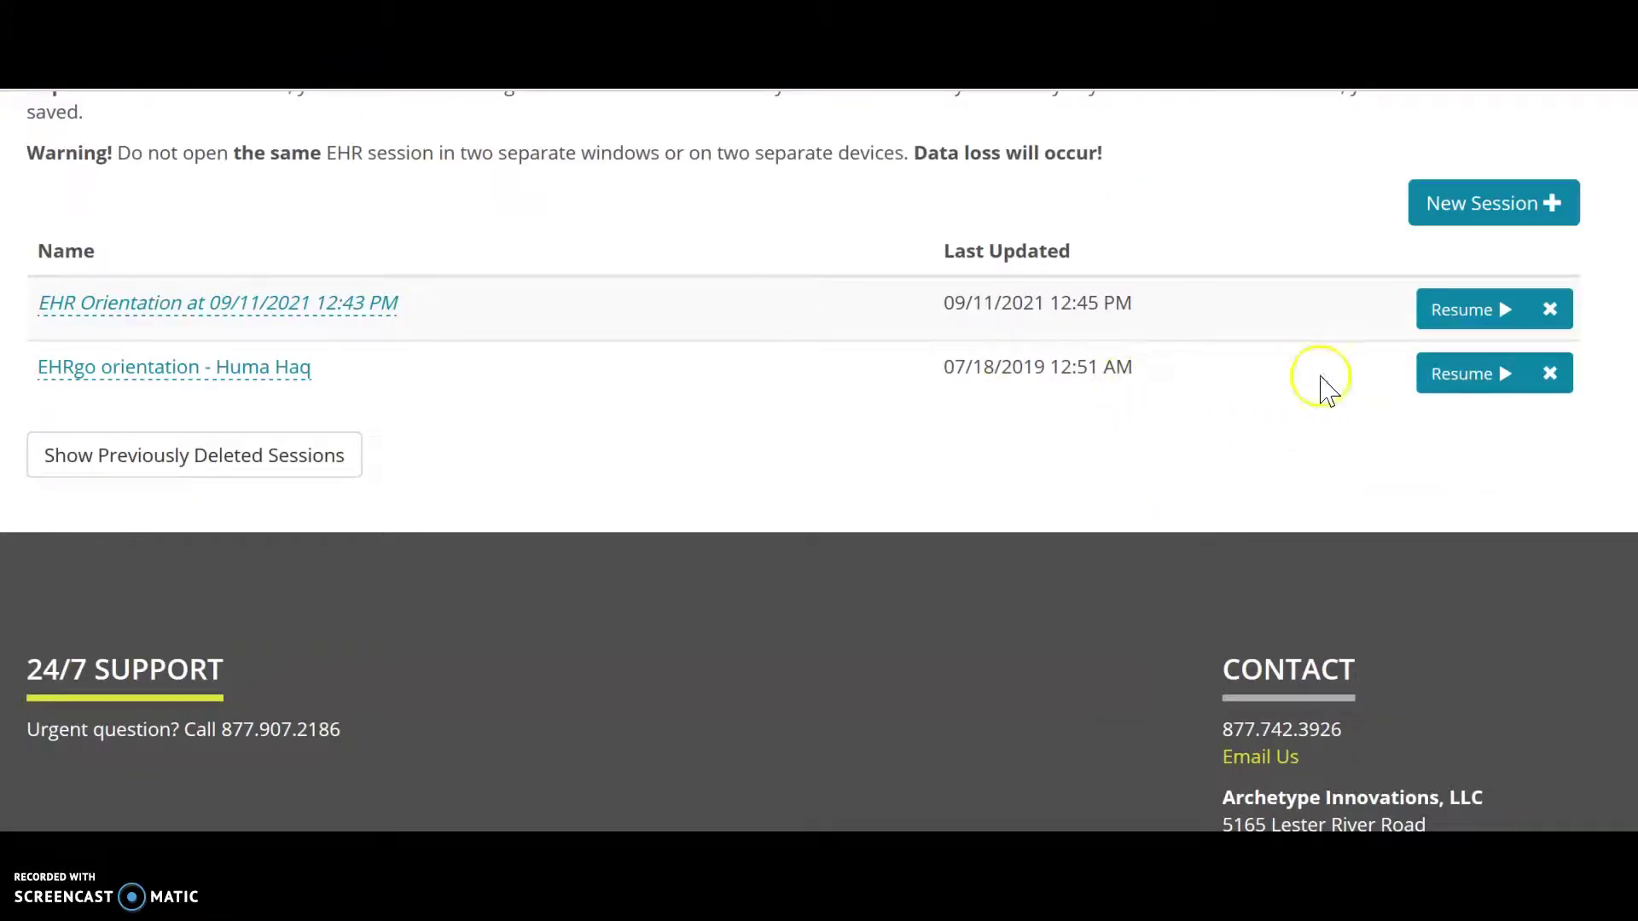
pyautogui.scroll(6, 1247, 504)
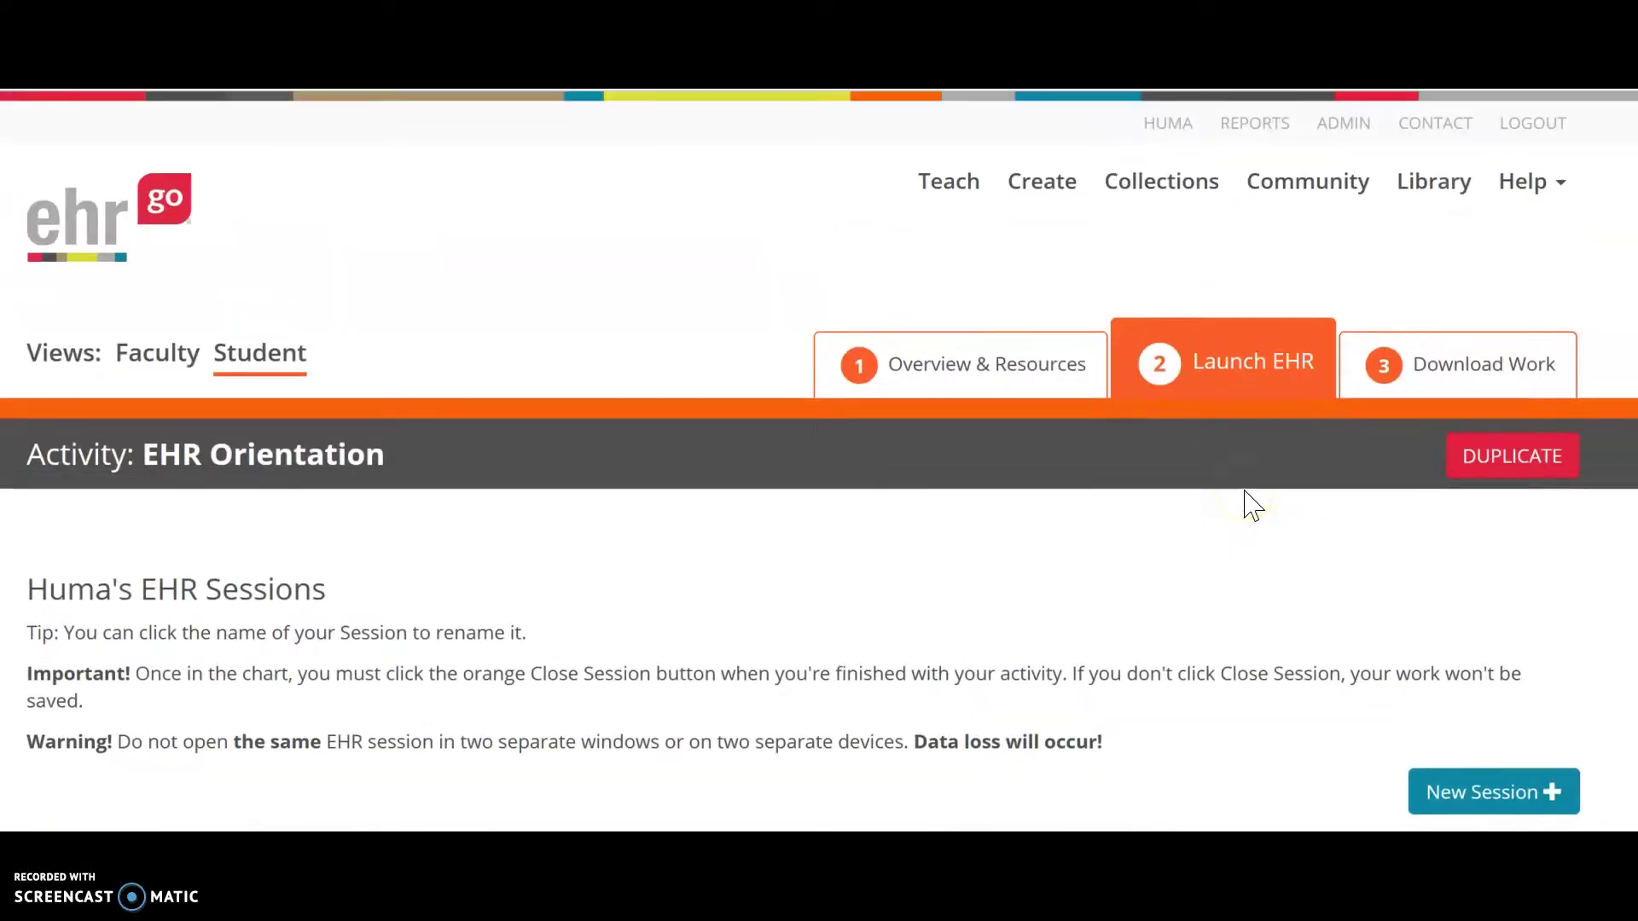
pyautogui.click(1482, 367)
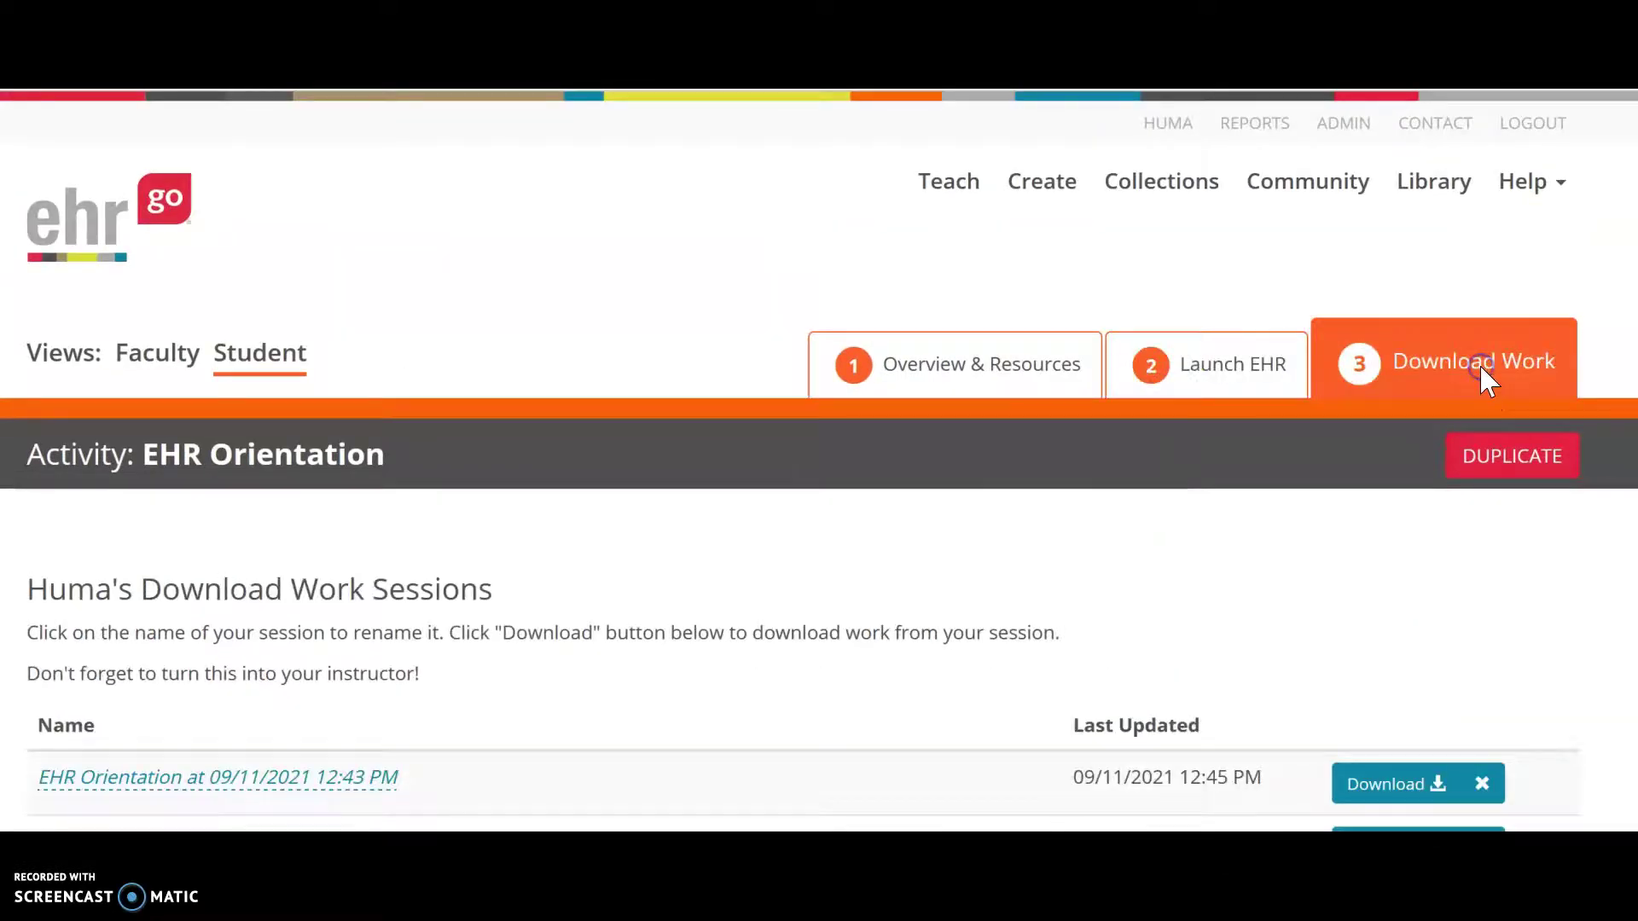
pyautogui.scroll(-3, 1314, 507)
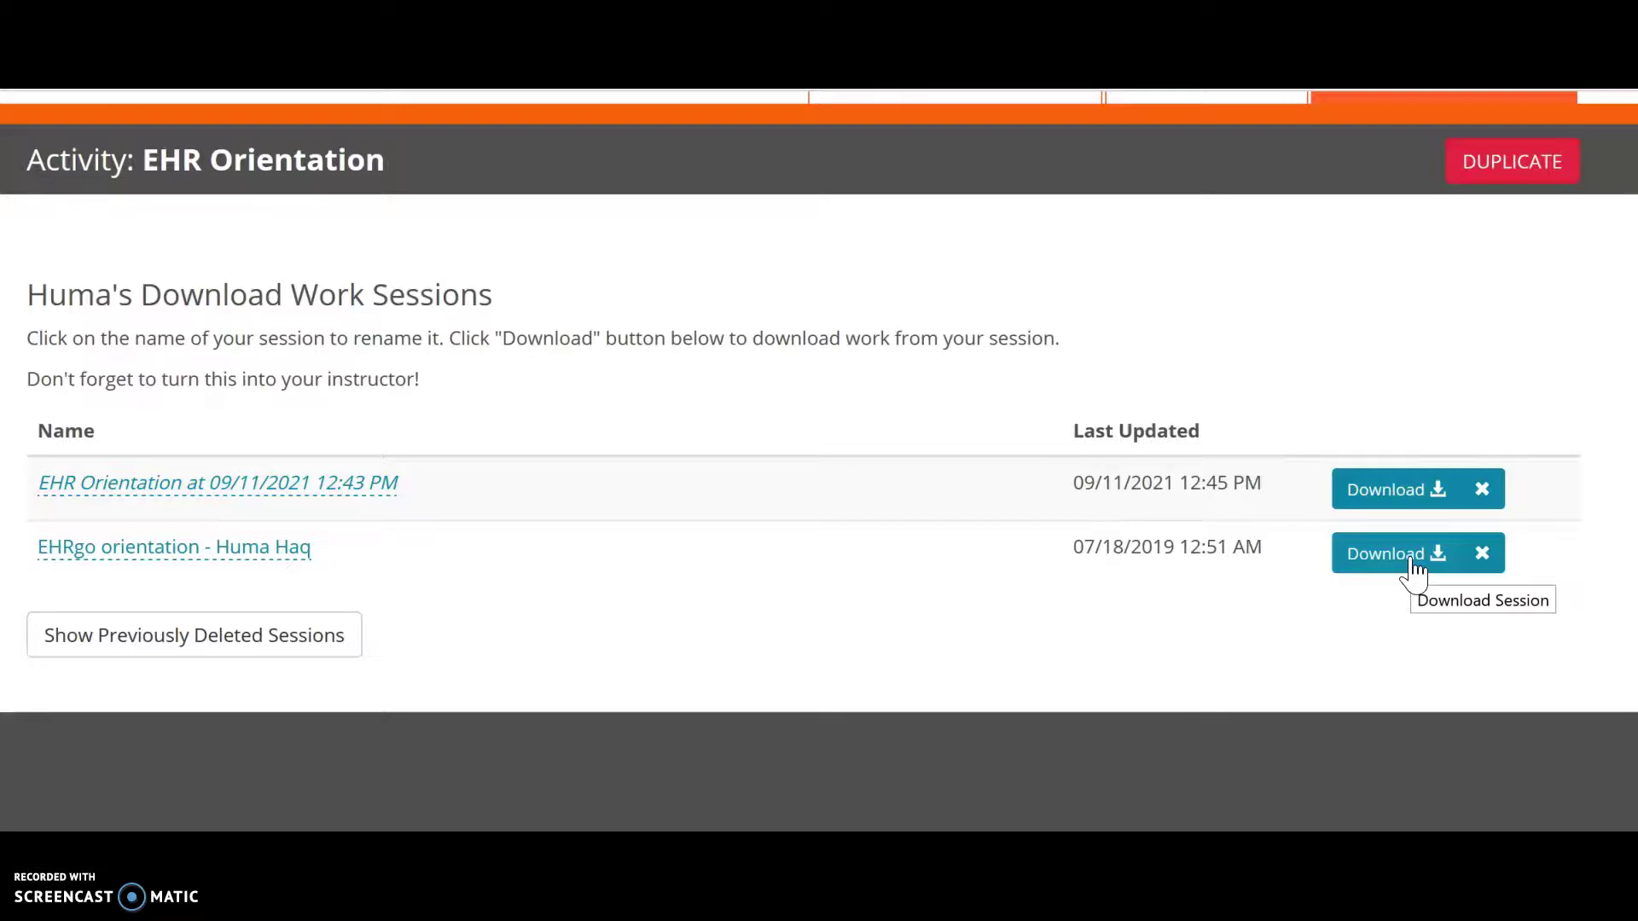
pyautogui.scroll(3, 1305, 503)
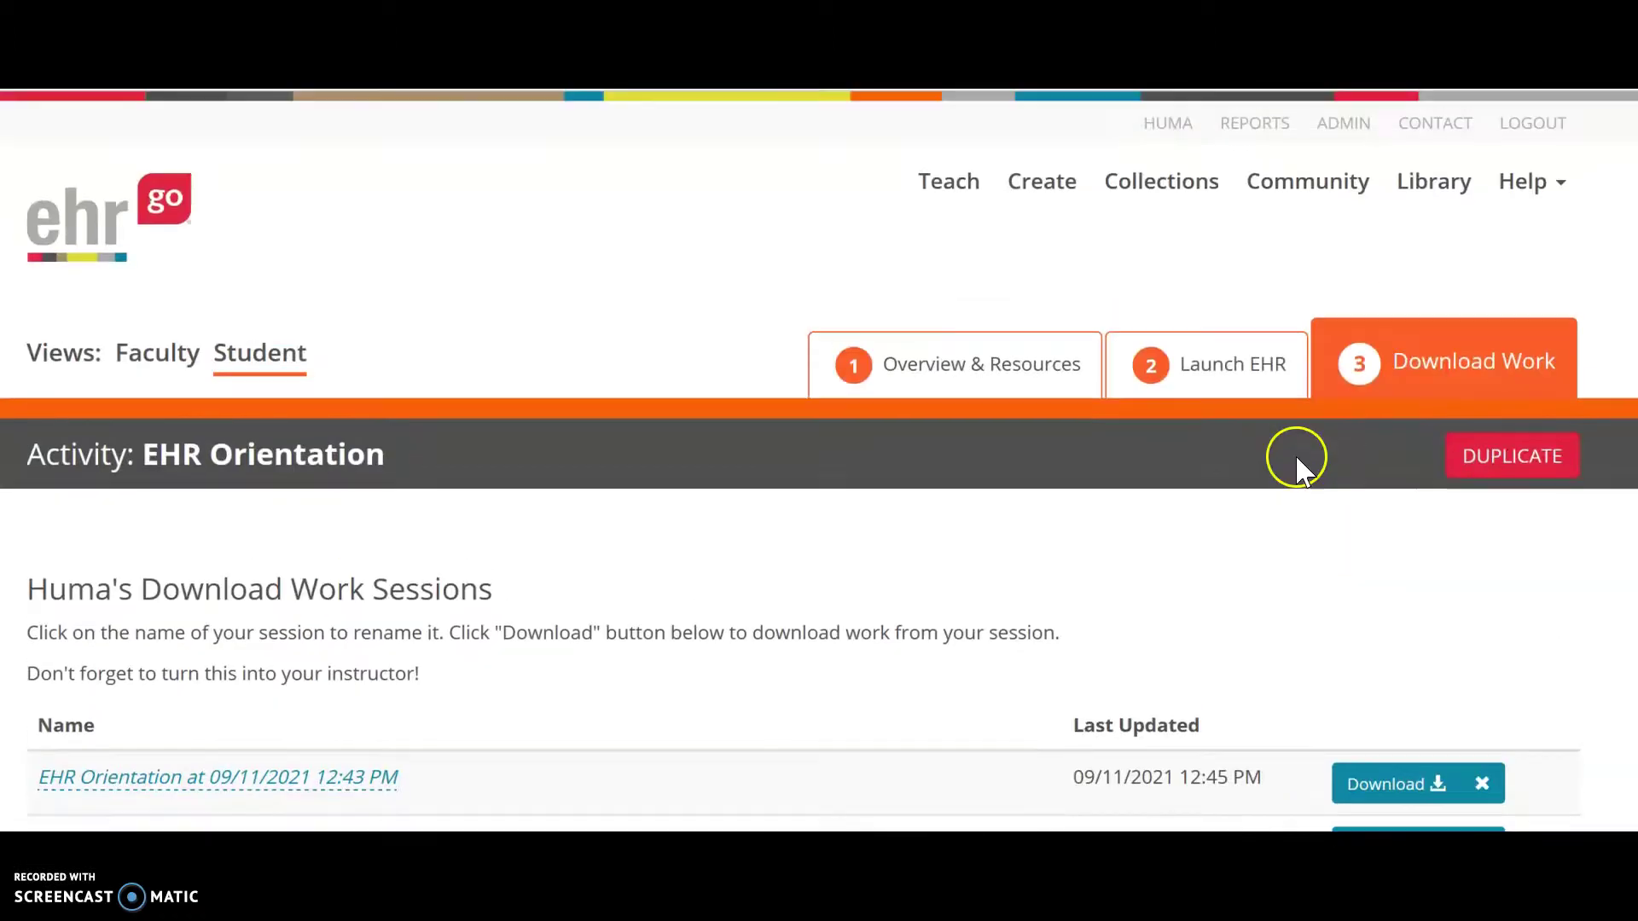
# Check Overview & Resources for the worksheet file, then return to Download Work.
pyautogui.click(1002, 363)
pyautogui.scroll(-10, 1219, 497)
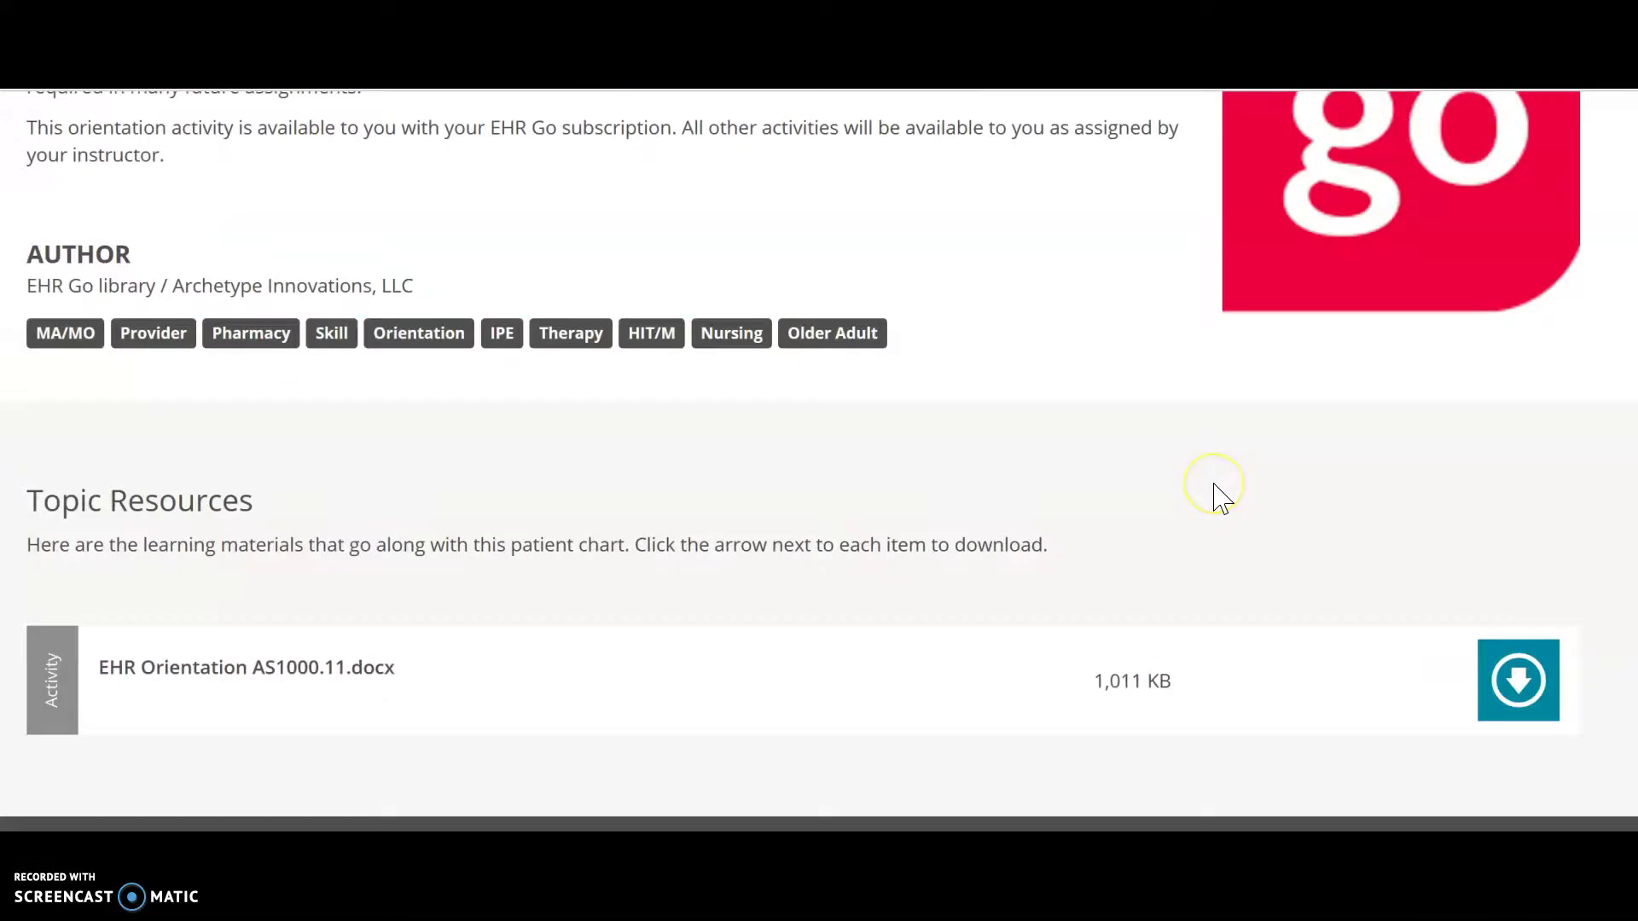
pyautogui.scroll(5, 1294, 350)
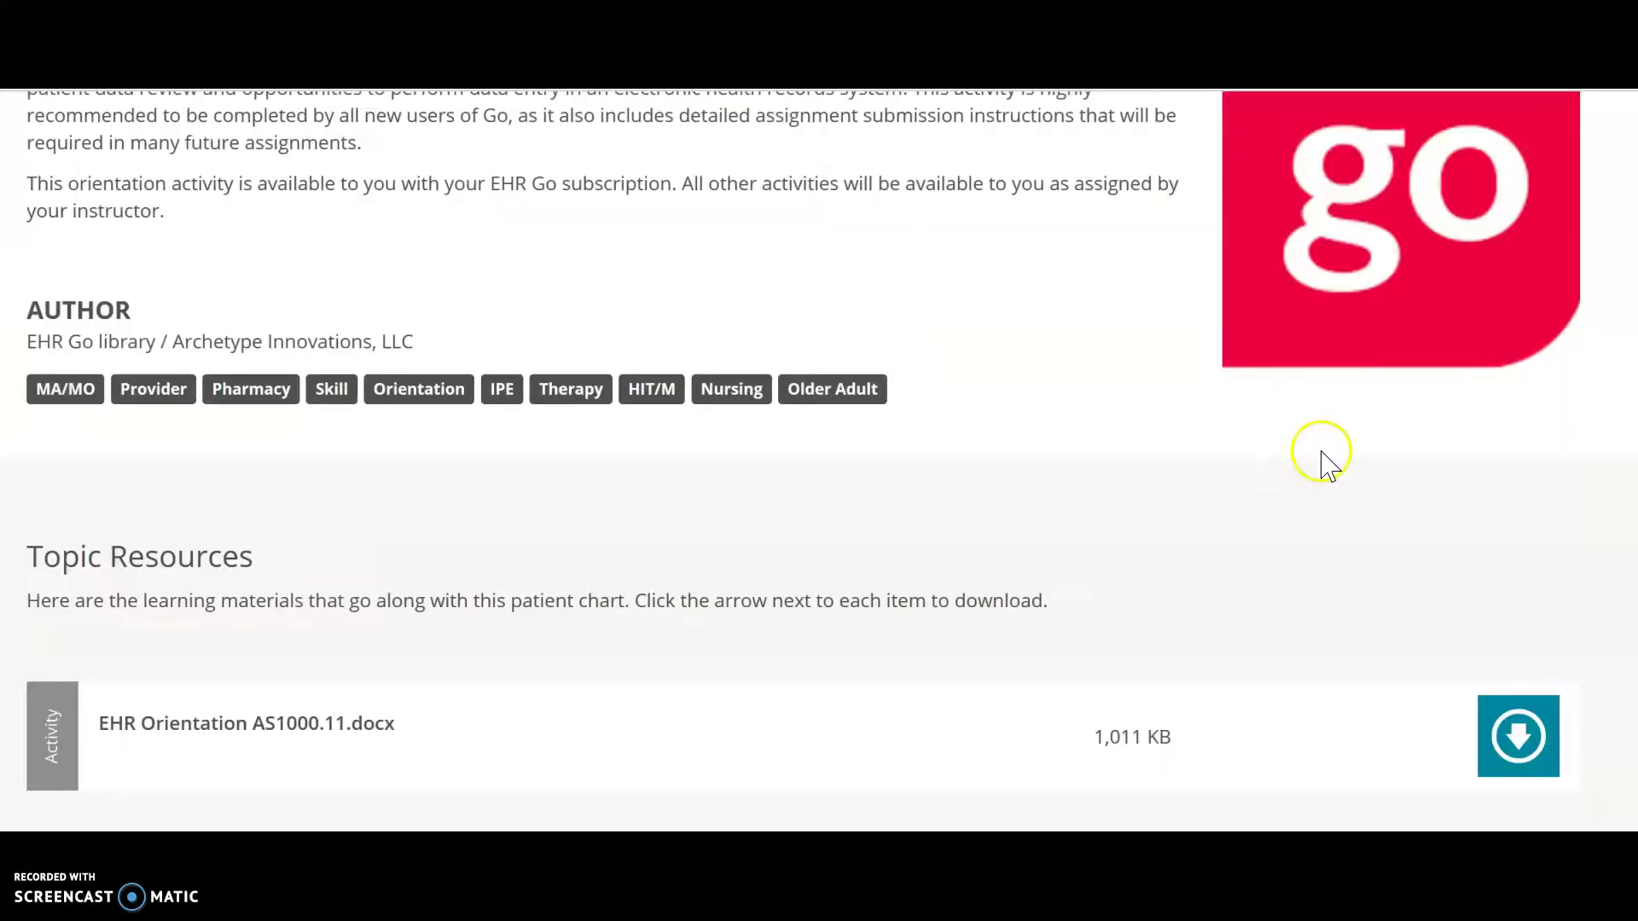
pyautogui.scroll(4, 1316, 574)
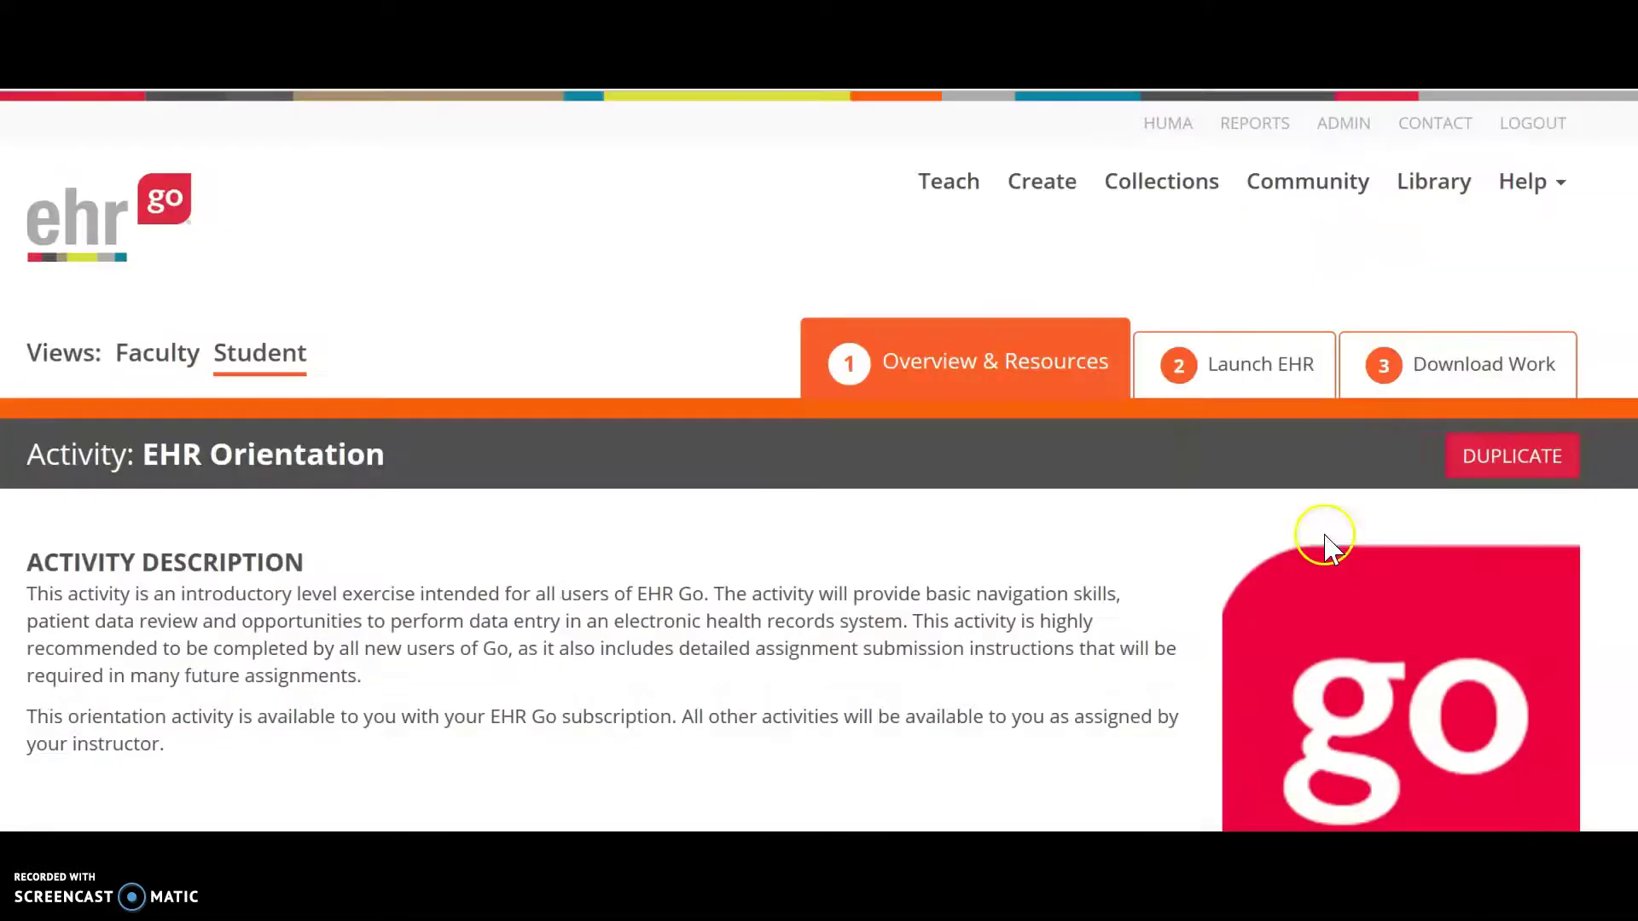
pyautogui.click(1462, 362)
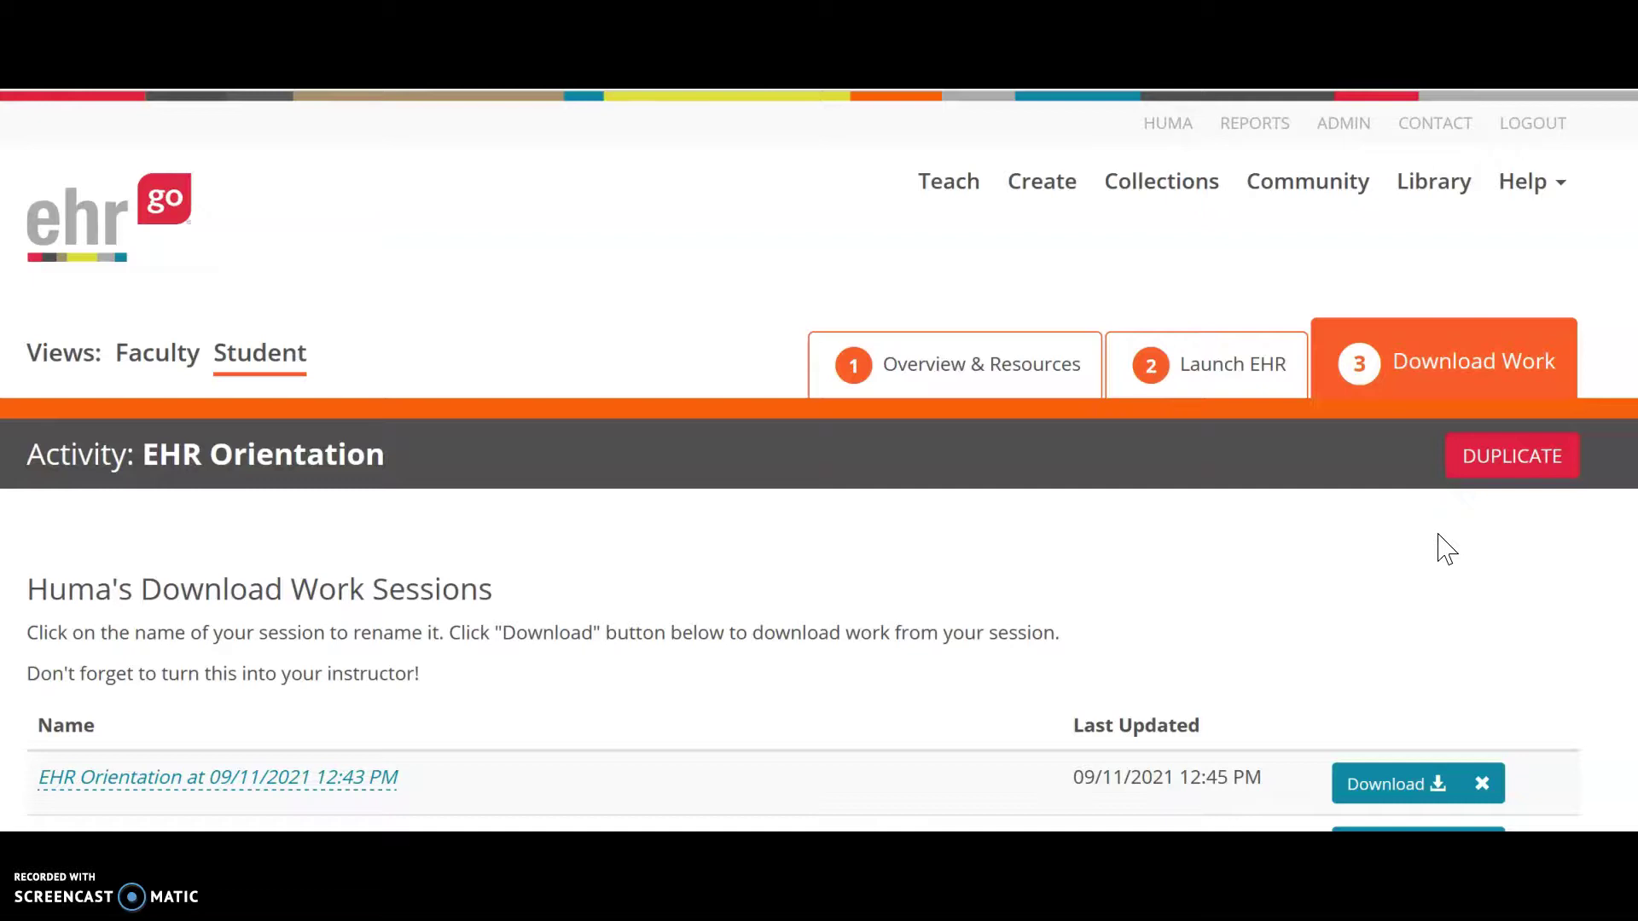
# Resume the older orientation session from the Launch EHR sessions list.
pyautogui.click(1251, 380)
pyautogui.scroll(-3, 1356, 560)
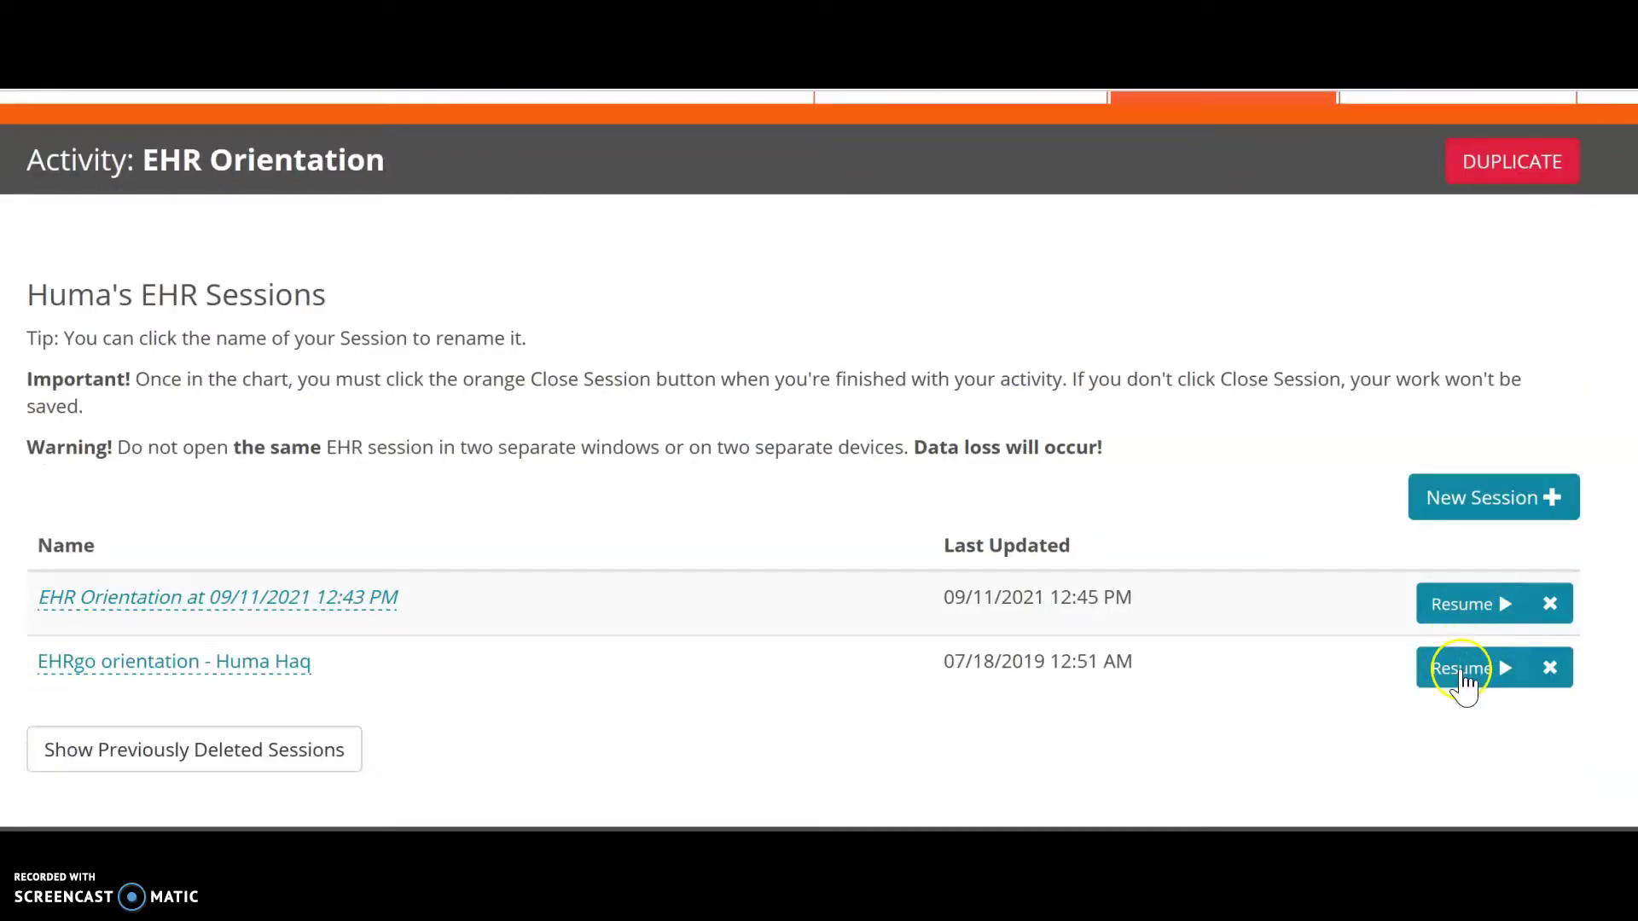
pyautogui.click(1460, 670)
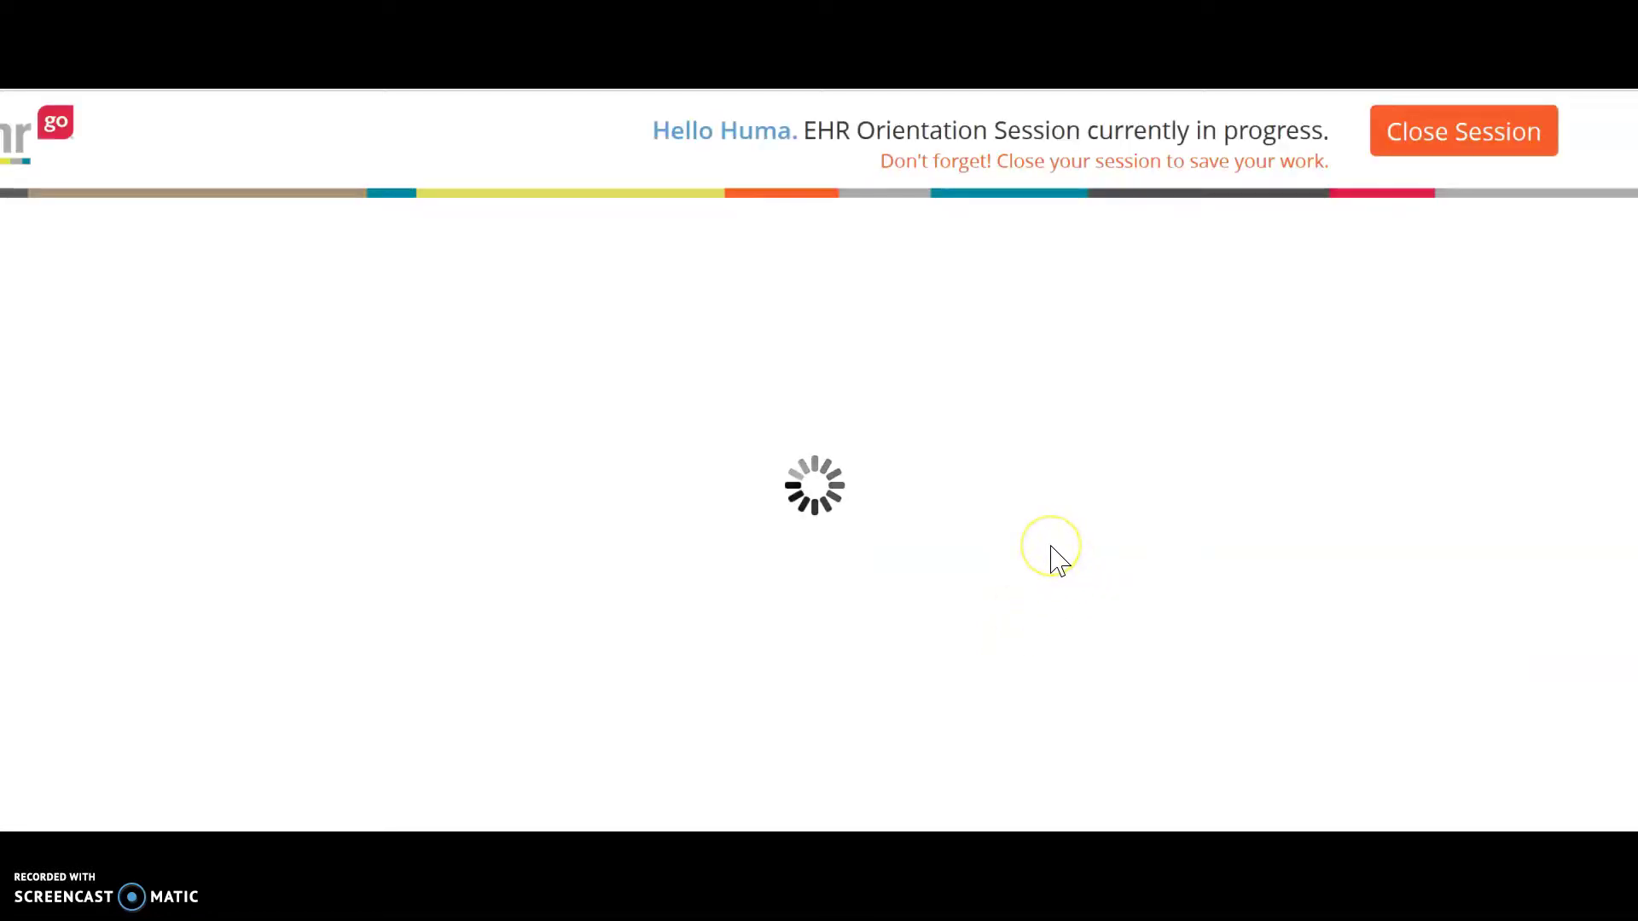
# Close the chart to save it, then confirm Download Work shows it updated 12:46 PM.
pyautogui.scroll(-8, 1188, 564)
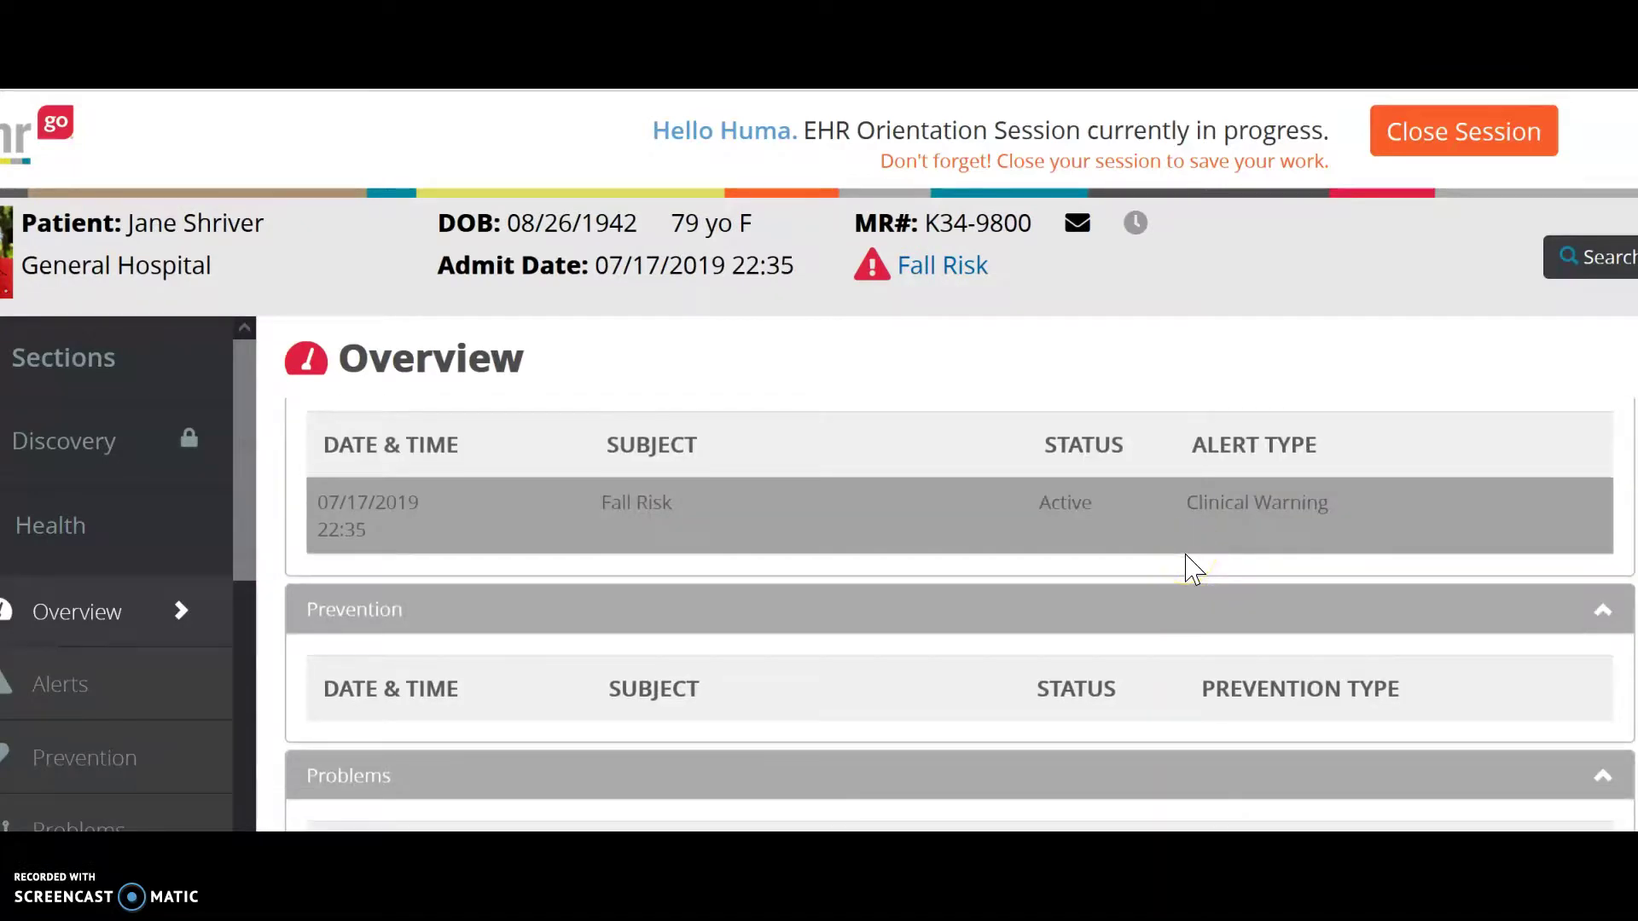
pyautogui.scroll(8, 1188, 564)
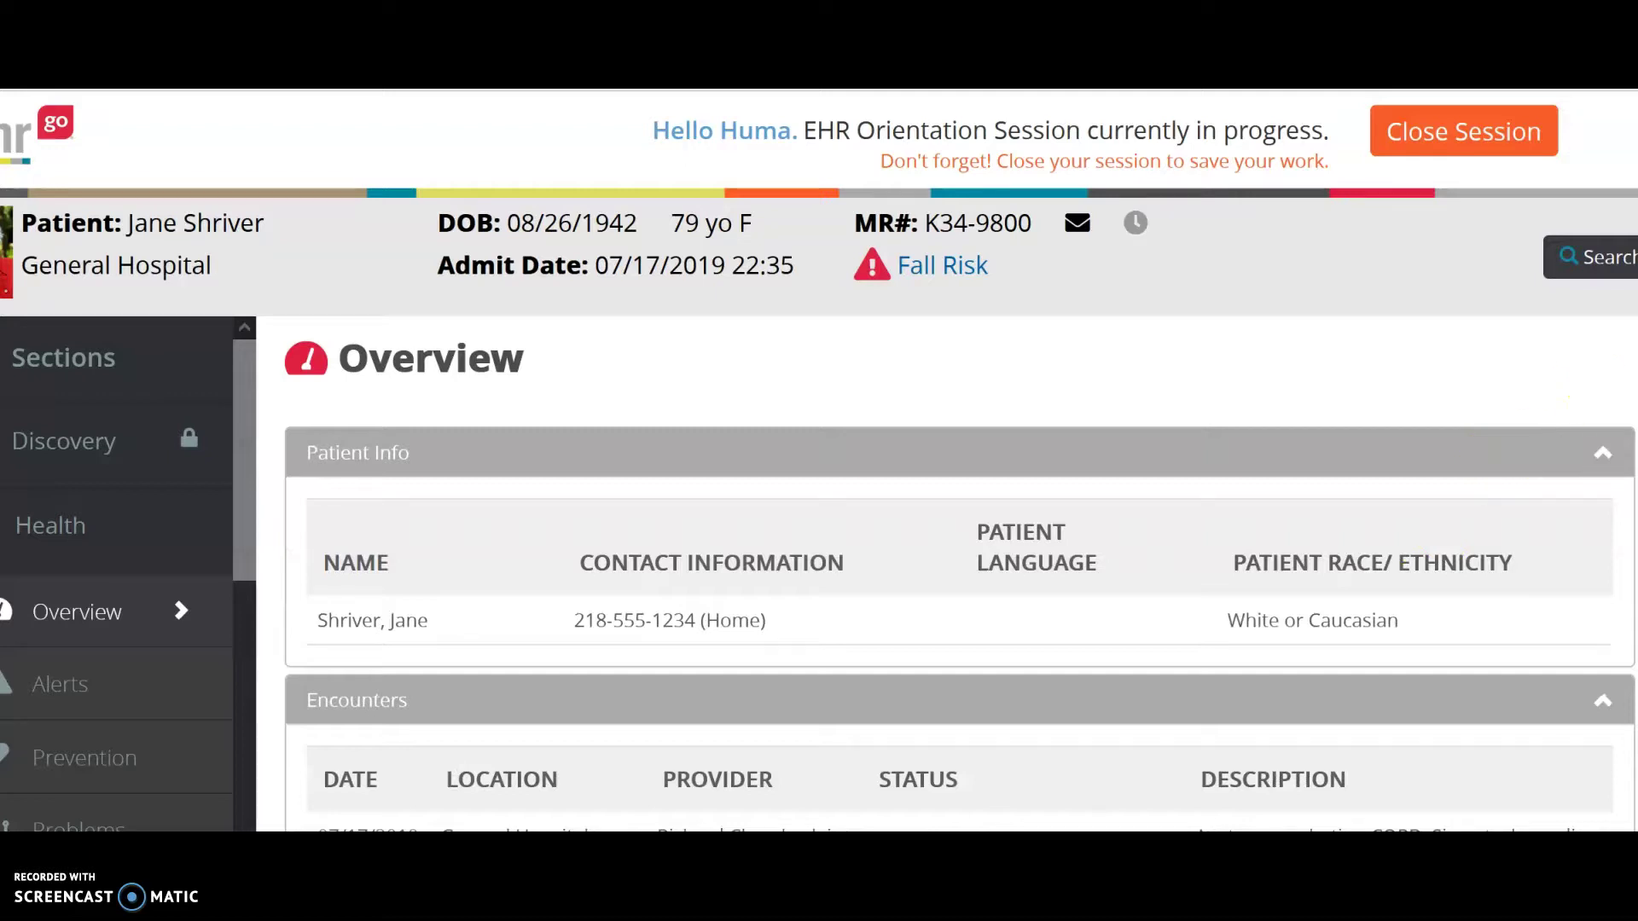
pyautogui.click(1441, 151)
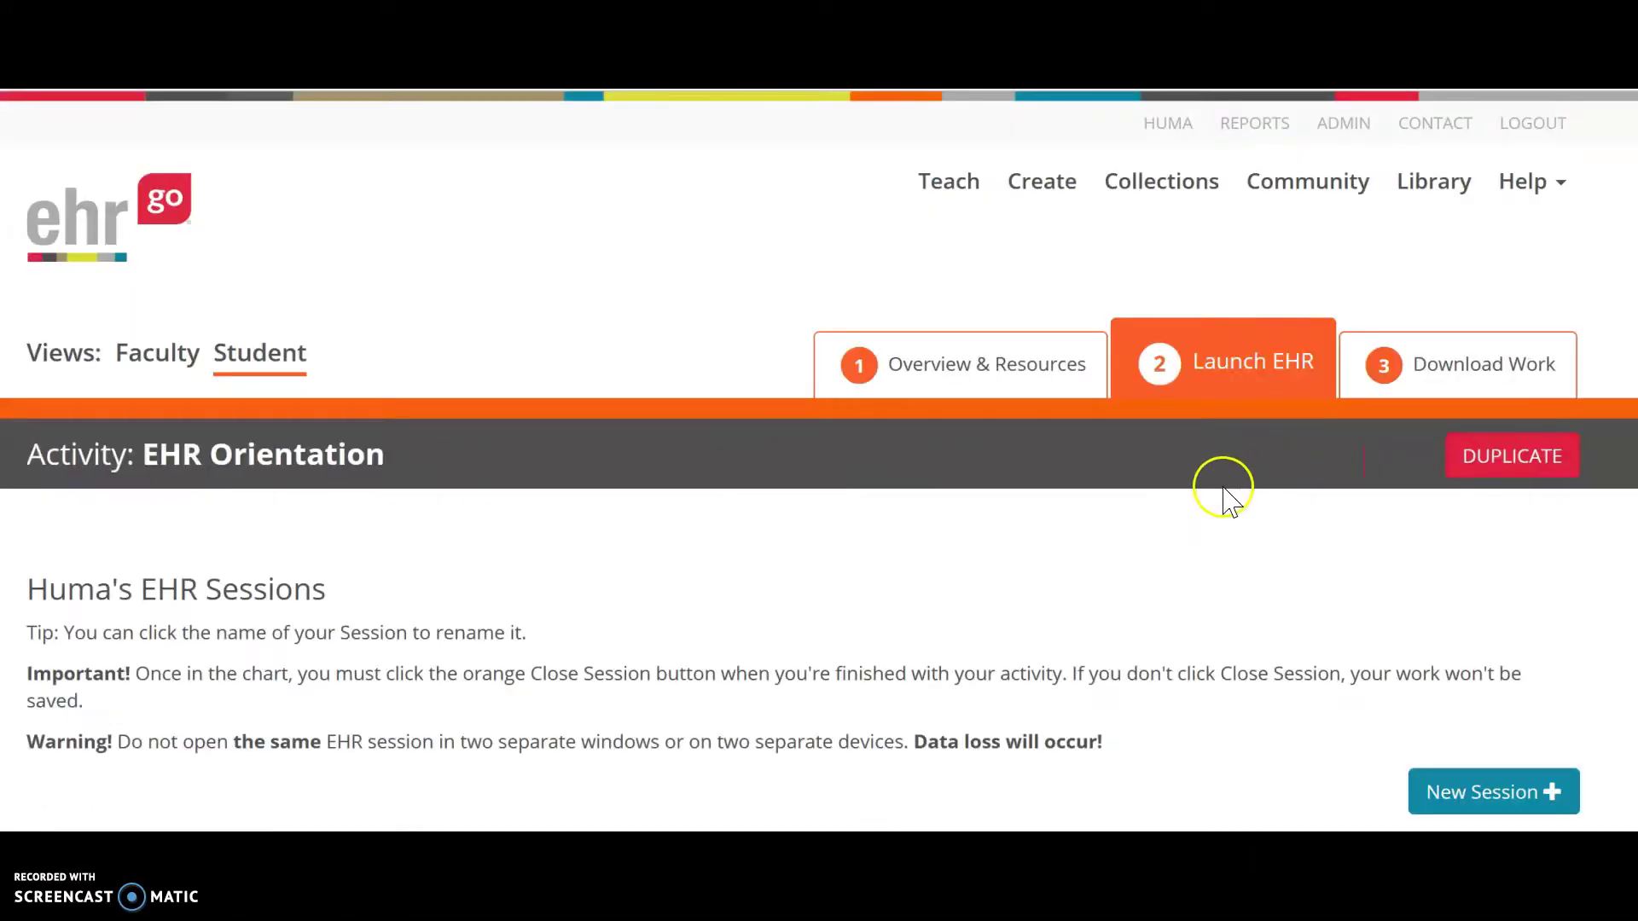
pyautogui.click(1455, 388)
pyautogui.scroll(-5, 1381, 537)
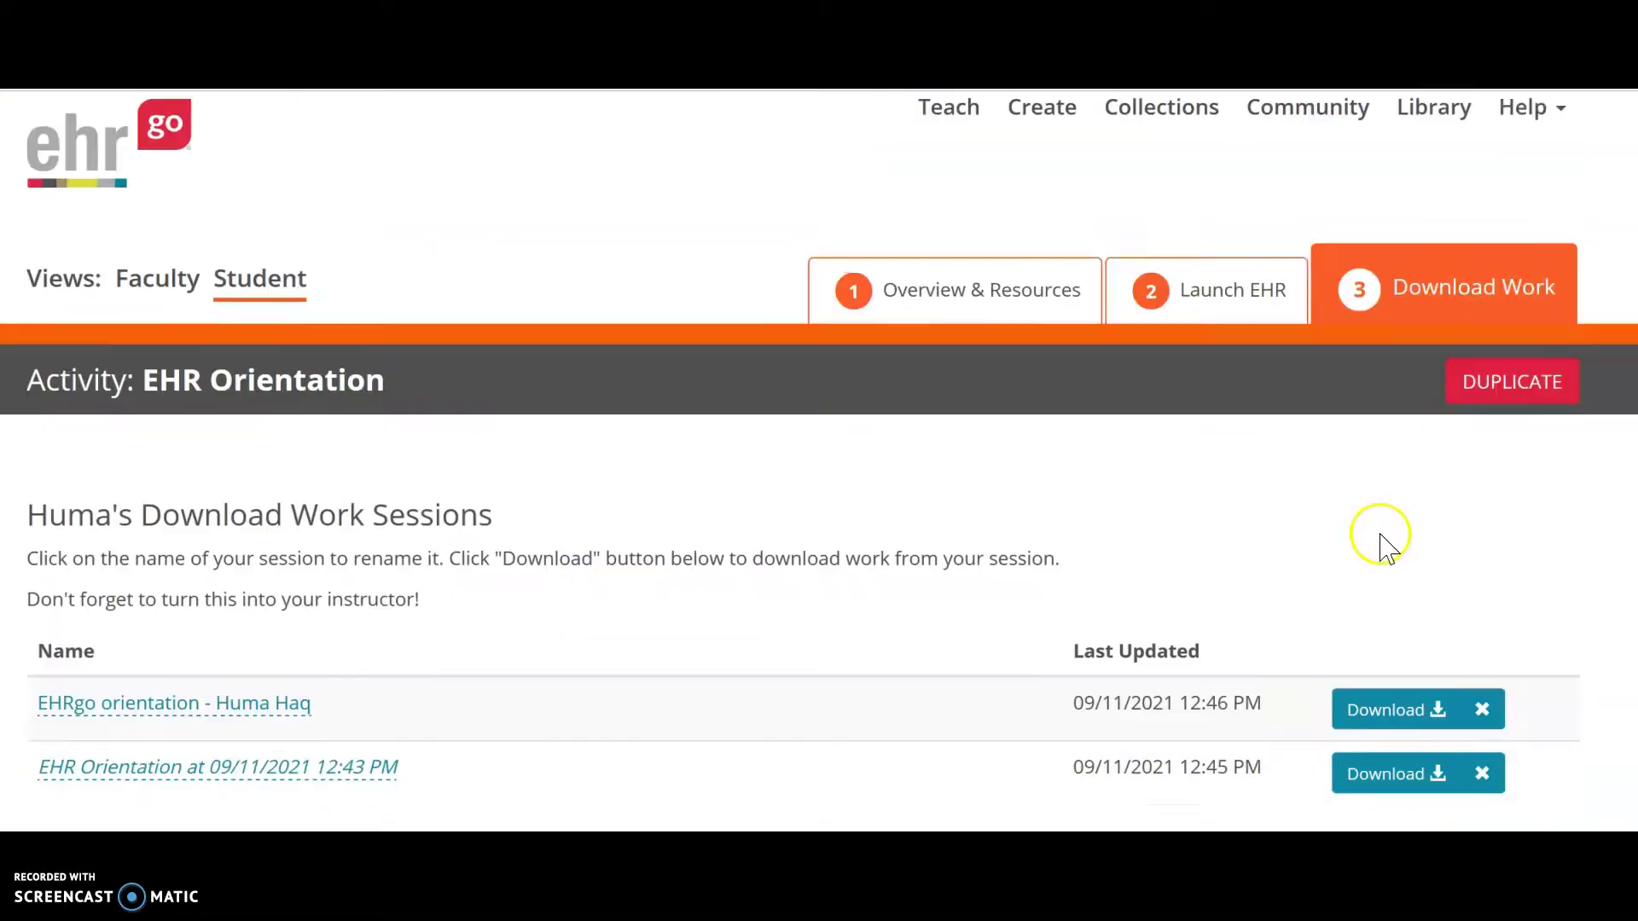